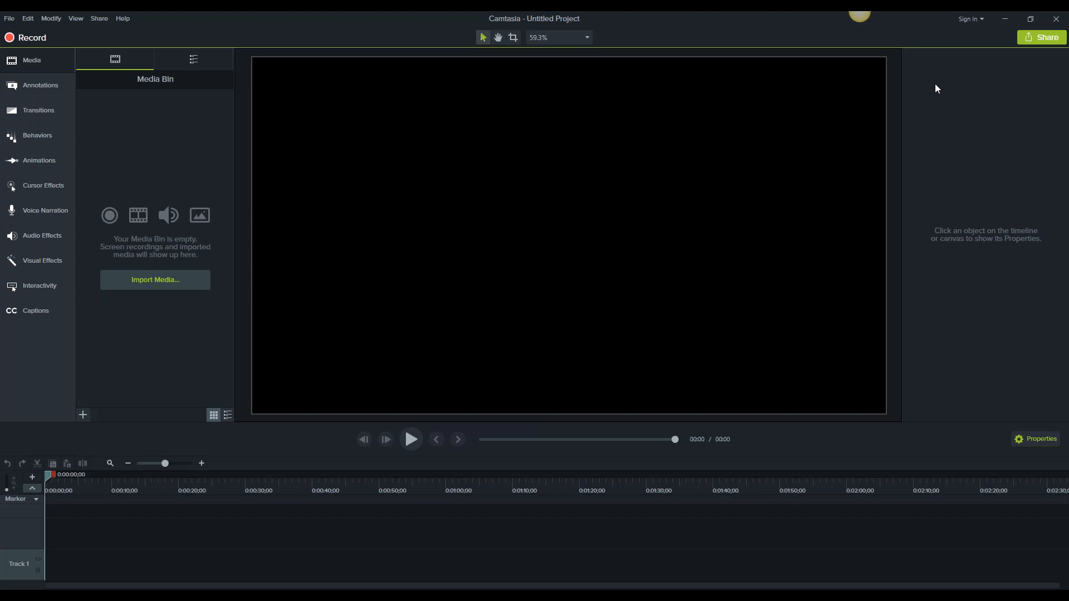
Import the Jv_KyvioAnnouncement video into the media bin and add it to the timeline at the playhead
{"action": "key", "text": "ctrl+i"}
{"action": "left_click", "coordinate": [313, 108]}
{"action": "double_click", "coordinate": [321, 118]}
{"action": "right_click", "coordinate": [146, 122]}
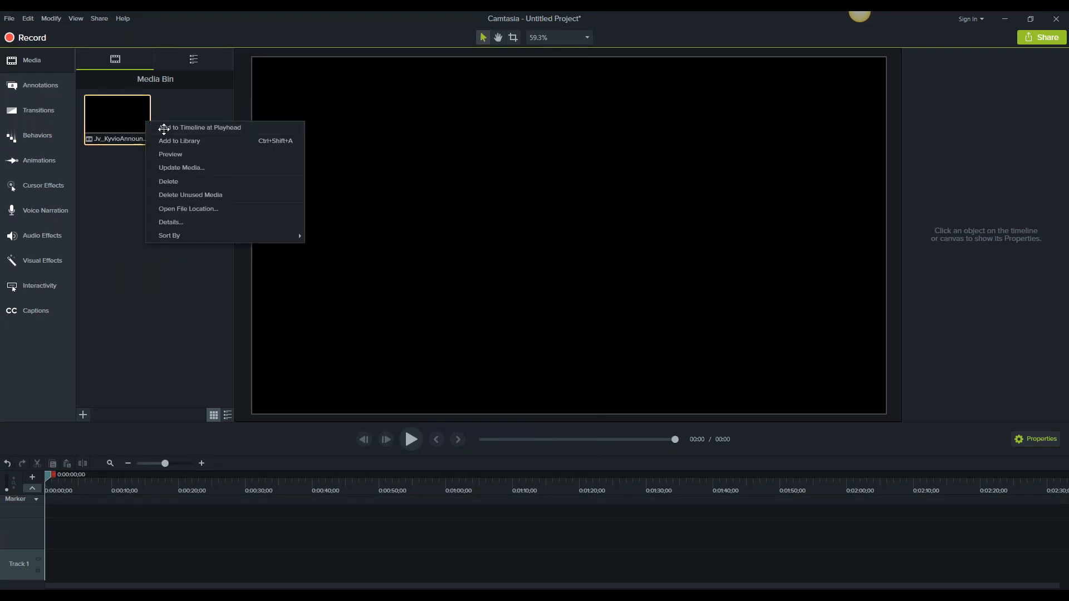
{"action": "left_click", "coordinate": [160, 127]}
Scrub through the clip on Track 1 and park the playhead at about 0:00:26;25
{"action": "left_click_drag", "start_coordinate": [50, 473], "coordinate": [154, 475]}
{"action": "key", "text": "ctrl+Home"}
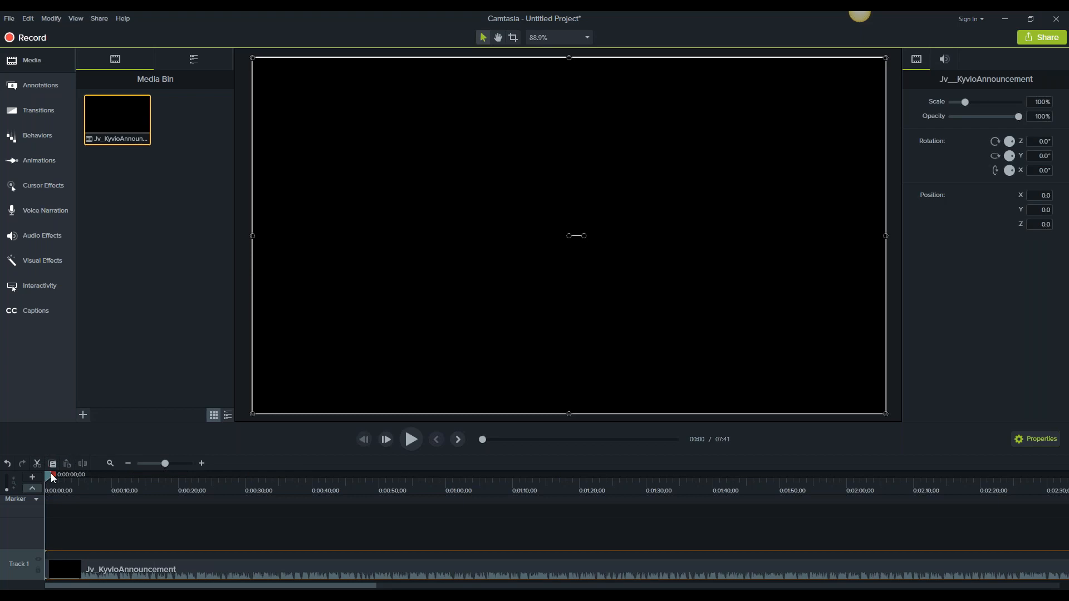
{"action": "left_click_drag", "start_coordinate": [54, 474], "coordinate": [75, 480]}
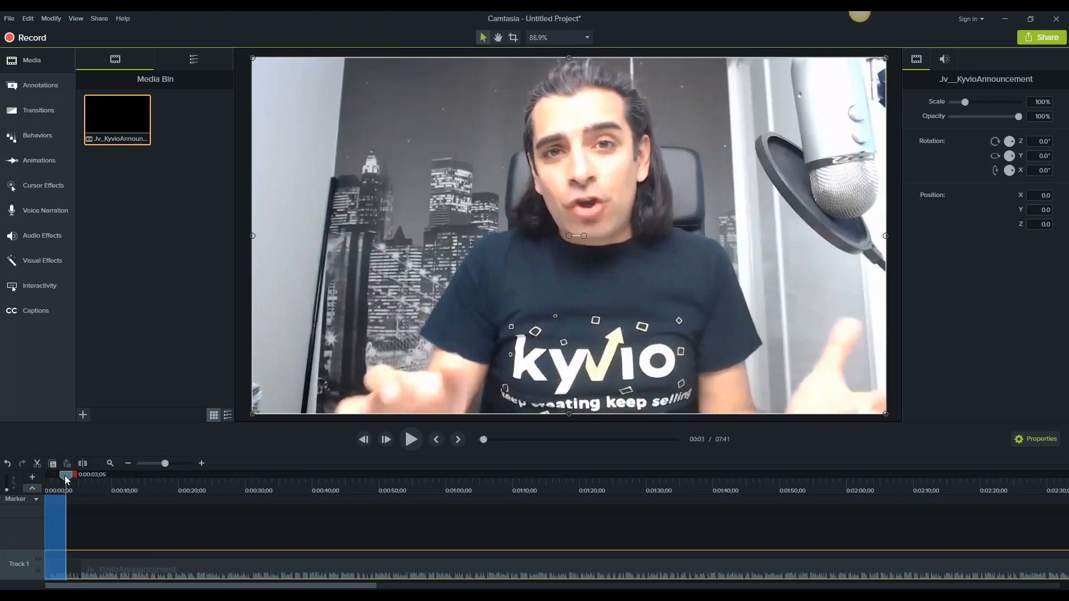
{"action": "double_click", "coordinate": [65, 475]}
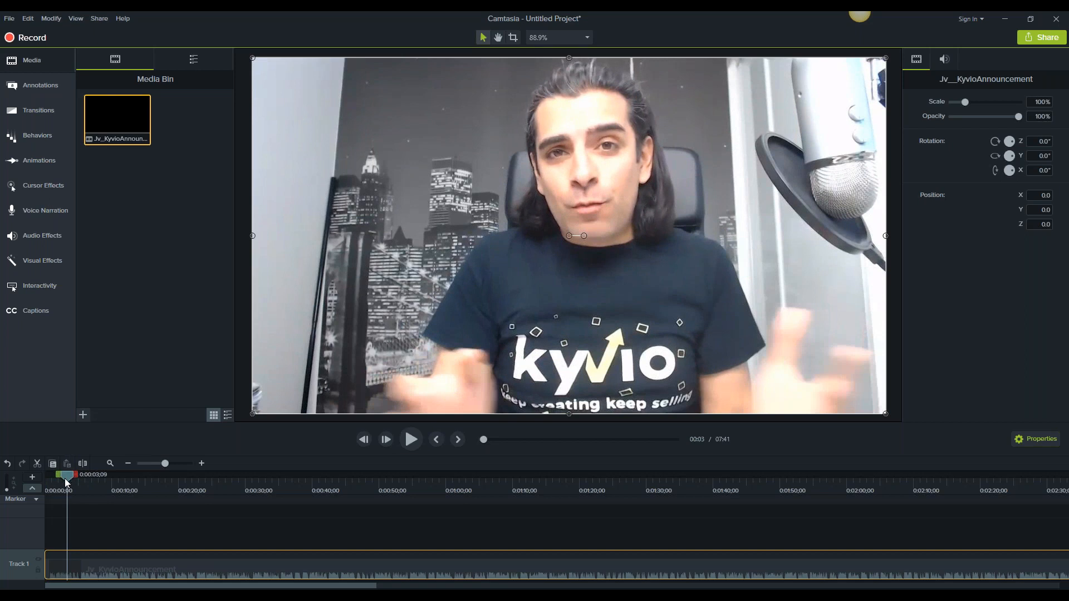
{"action": "left_click_drag", "start_coordinate": [67, 480], "coordinate": [249, 480]}
{"action": "left_click", "coordinate": [305, 559]}
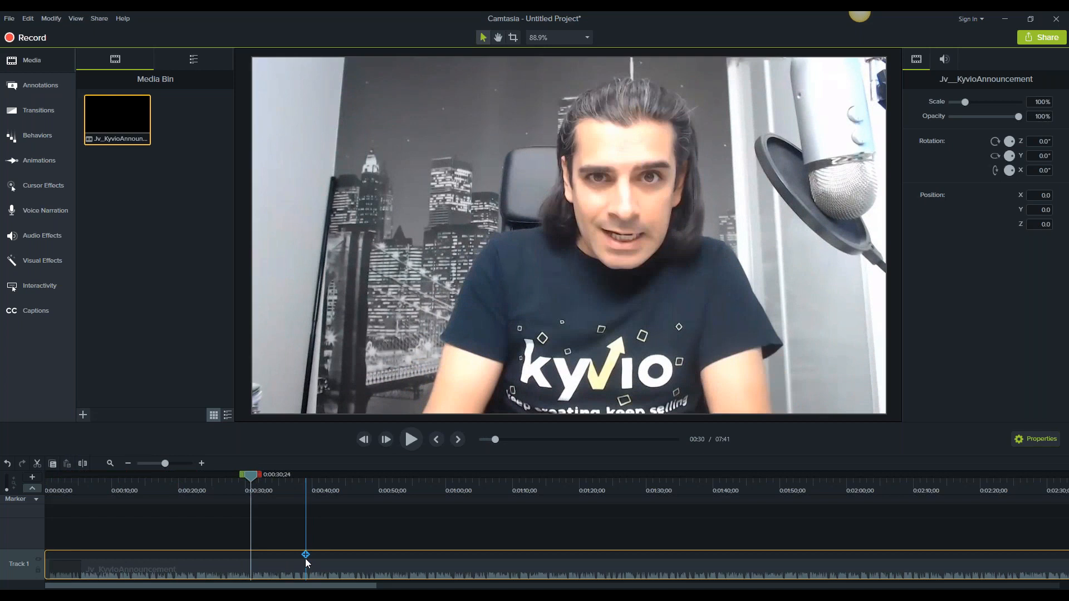
{"action": "key", "text": "m"}
{"action": "key", "text": "ctrl+z"}
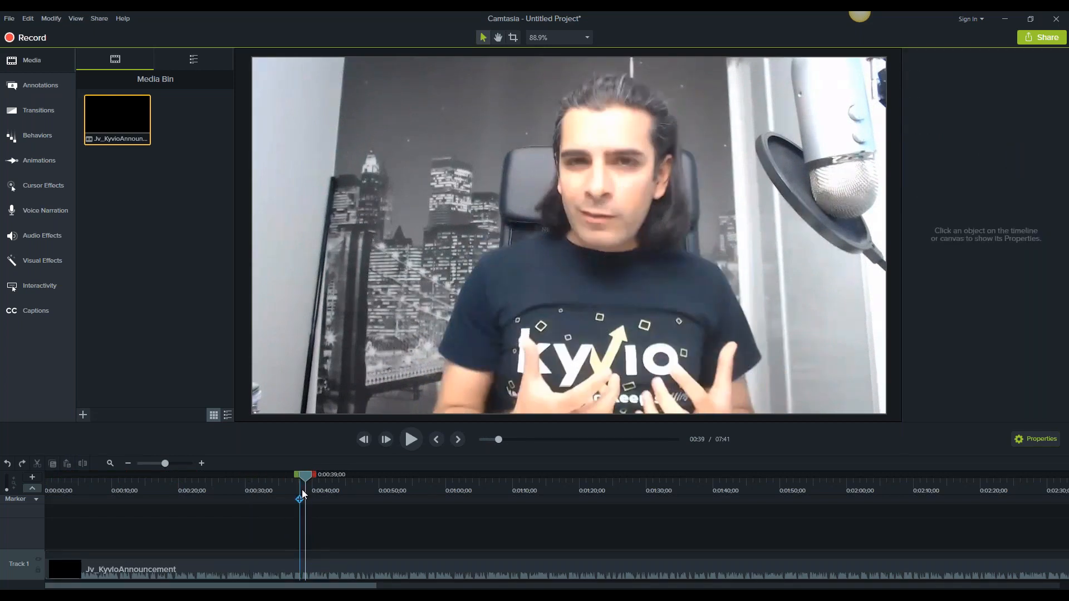
{"action": "left_click_drag", "start_coordinate": [306, 478], "coordinate": [223, 488]}
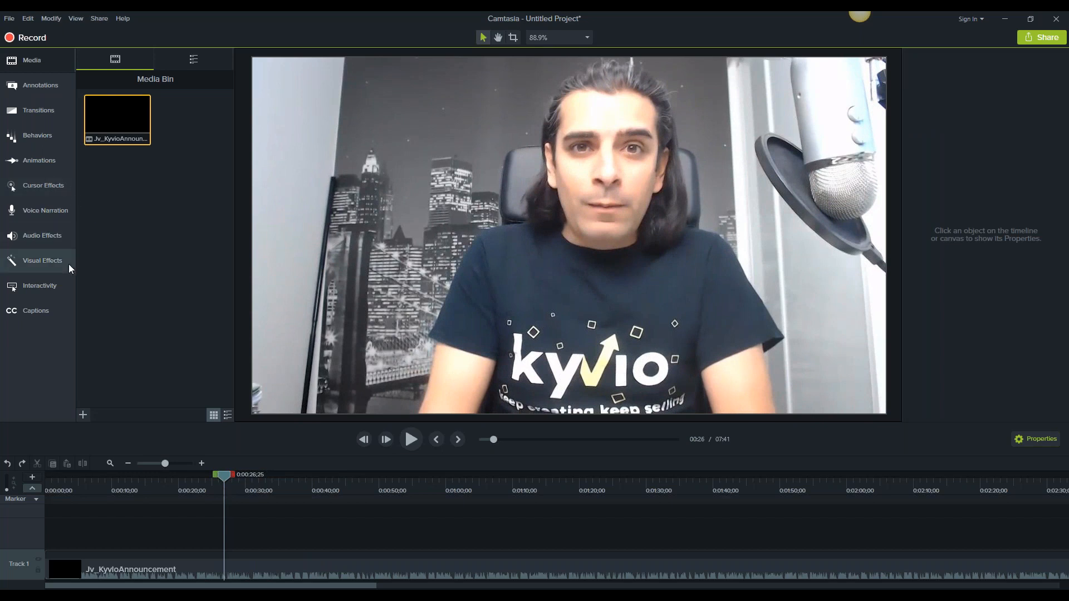
Add the red Speech Bubble 2 callout beside the speaker's head and aim its tail toward his shoulder
{"action": "left_click", "coordinate": [52, 91]}
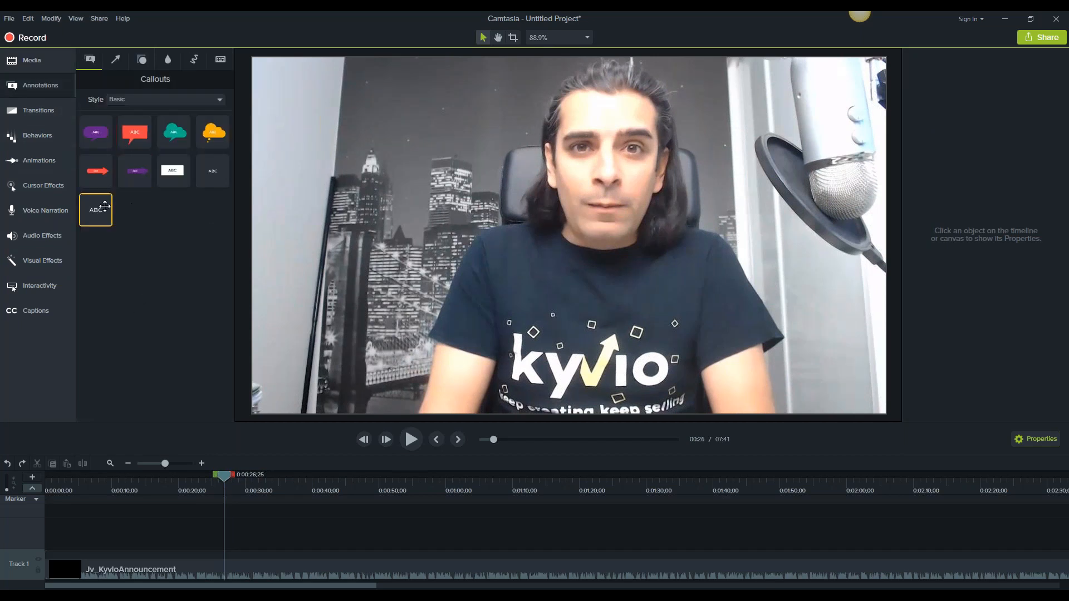
{"action": "left_click_drag", "start_coordinate": [154, 139], "coordinate": [409, 228]}
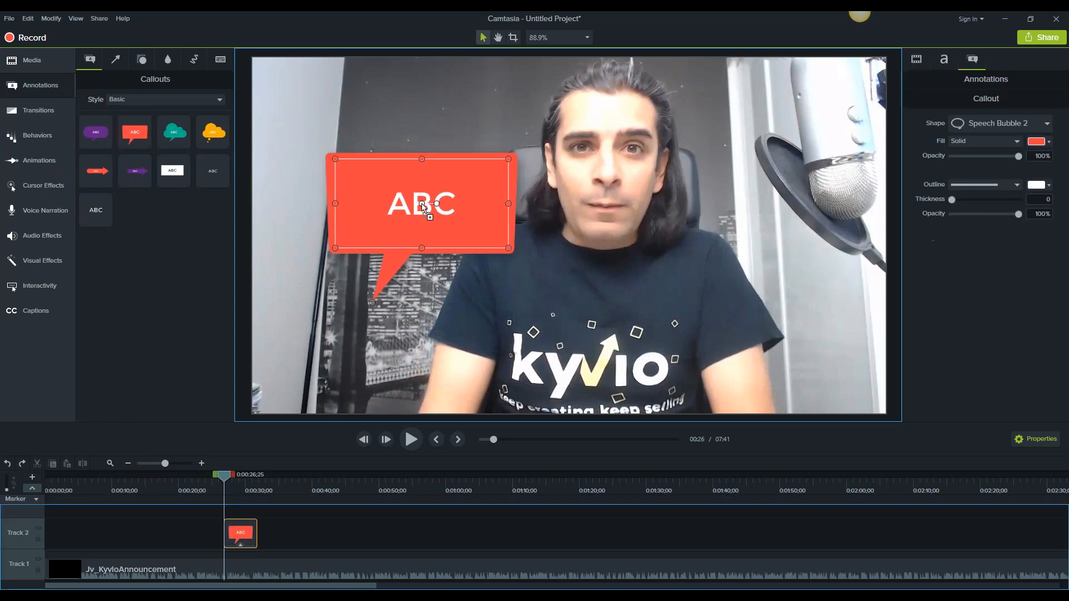
{"action": "left_click_drag", "start_coordinate": [369, 297], "coordinate": [460, 278]}
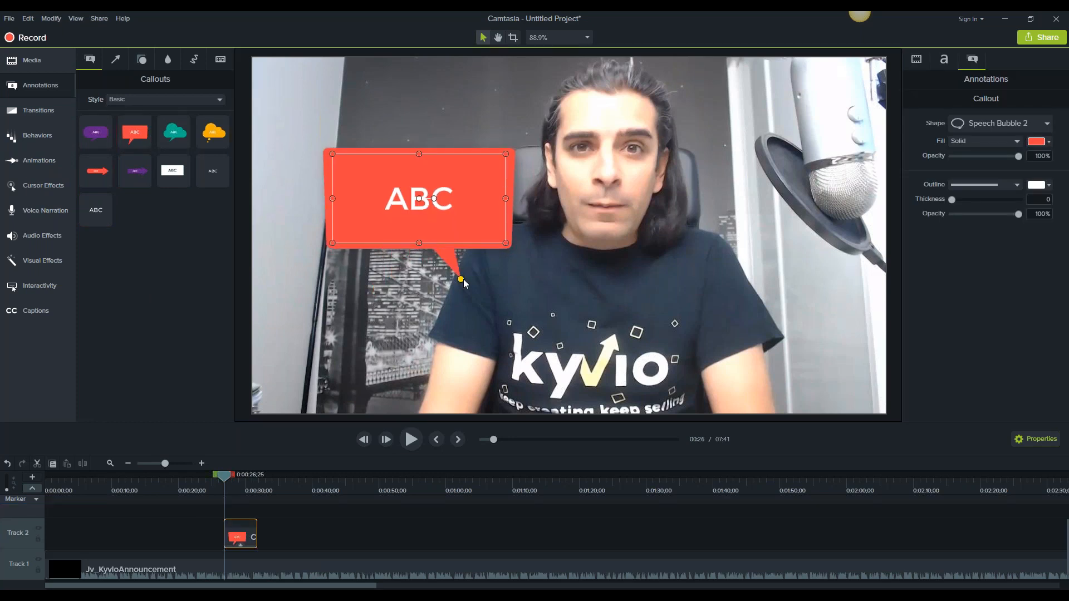
Replace the red speech bubble's placeholder text with "THIS IS" followed by the speaker's first name
{"action": "double_click", "coordinate": [443, 212]}
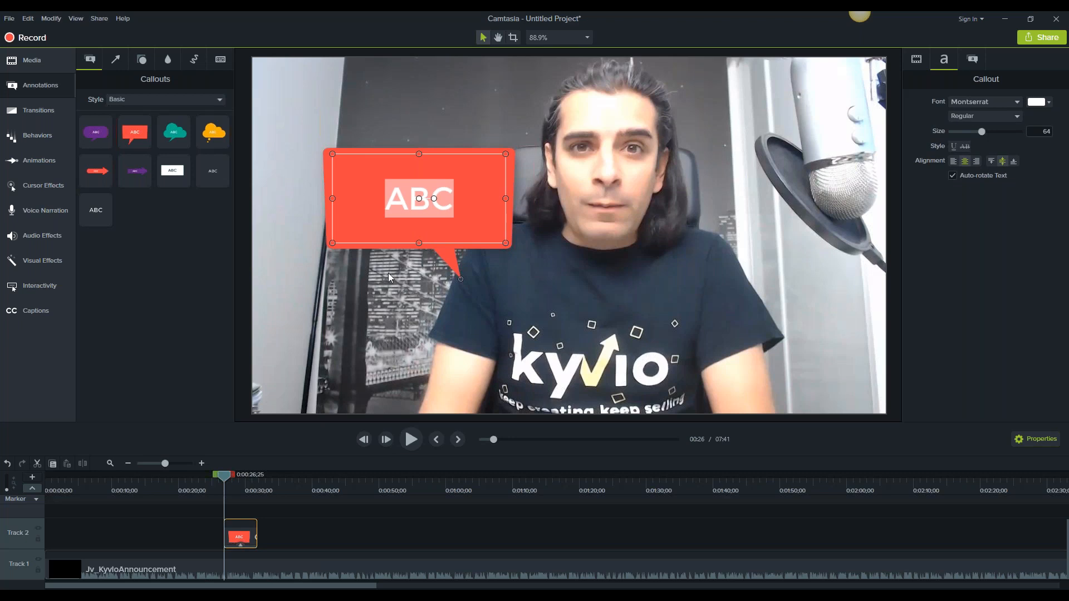
{"action": "type", "text": "THIS IS"}
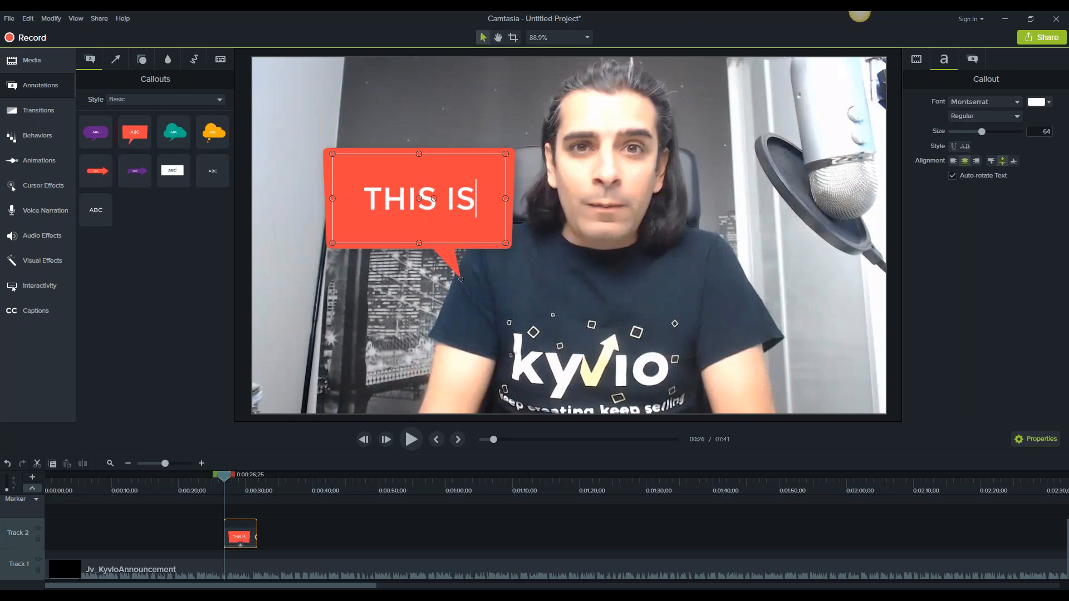
{"action": "type", "text": " ENI"}
{"action": "key", "text": "BackSpace"}
{"action": "key", "text": "BackSpace"}
{"action": "key", "text": "BackSpace"}
{"action": "type", "text": "NEIL"}
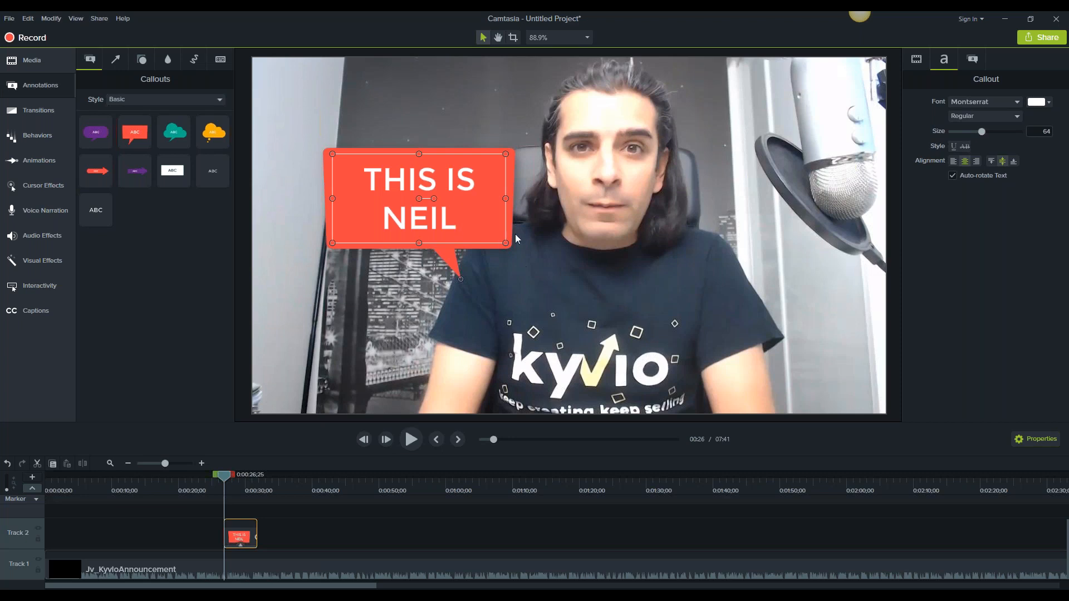
Resize the red speech bubble to a lower box that holds its text on one line
{"action": "left_click_drag", "start_coordinate": [505, 243], "coordinate": [500, 179]}
{"action": "left_click", "coordinate": [487, 280]}
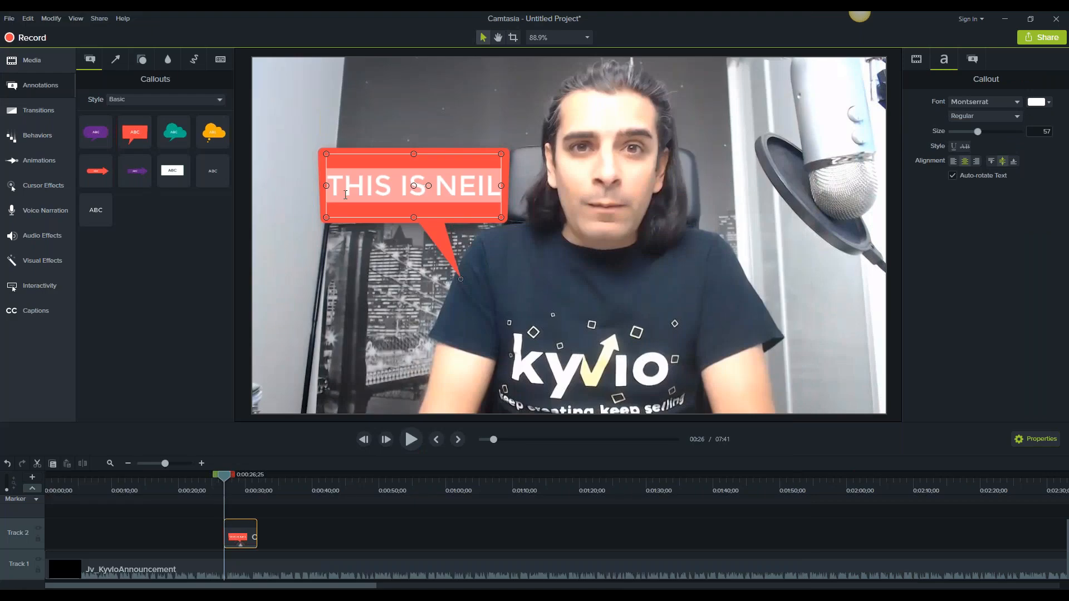
{"action": "left_click", "coordinate": [345, 194]}
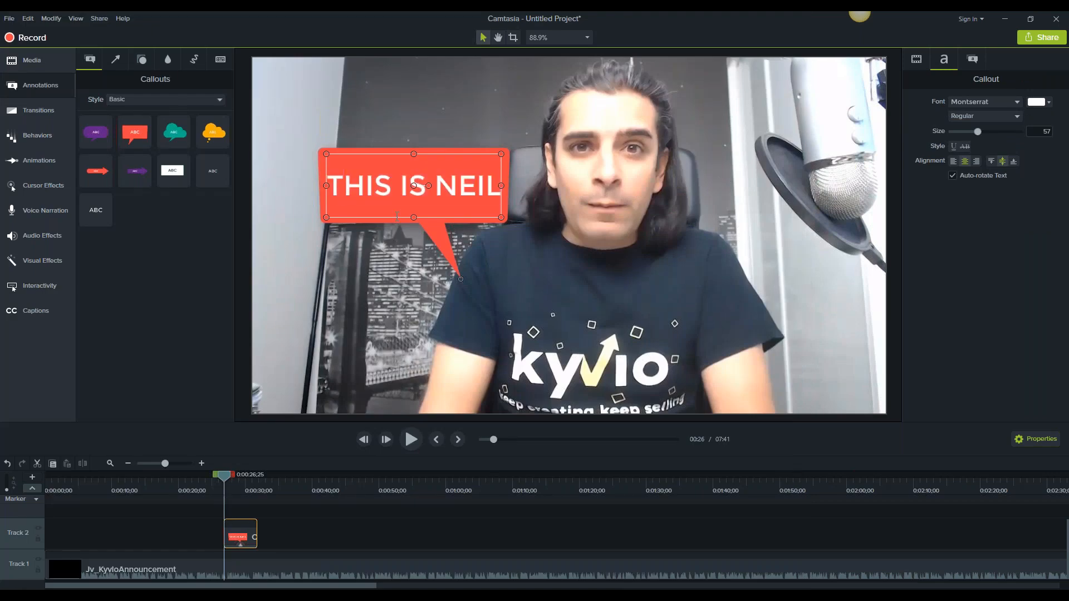
{"action": "double_click", "coordinate": [403, 196]}
{"action": "left_click", "coordinate": [403, 196]}
{"action": "left_click_drag", "start_coordinate": [414, 218], "coordinate": [415, 207]}
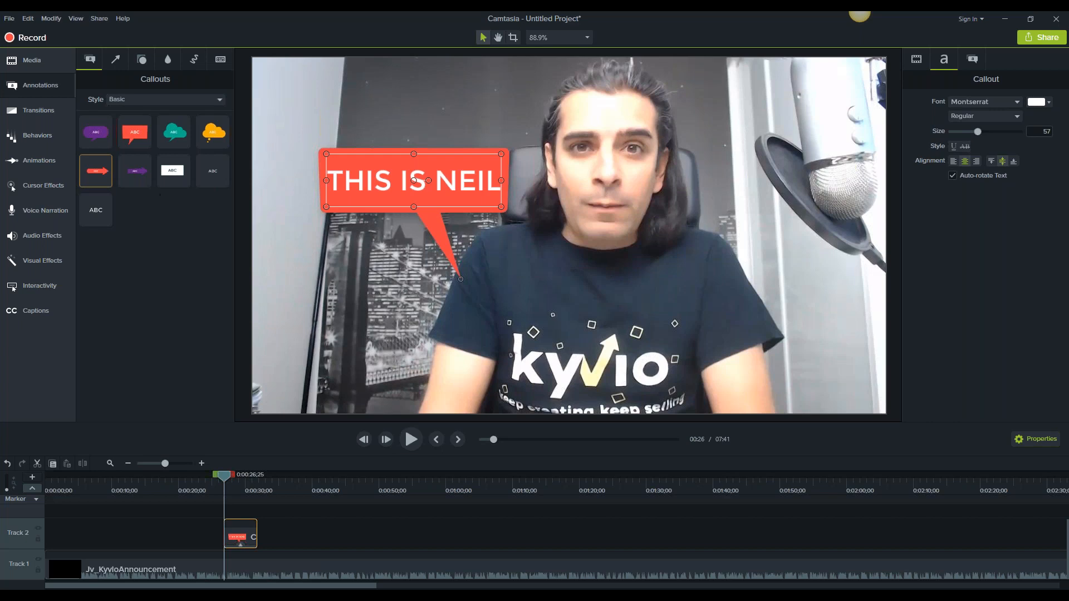
Show callouts of all styles and add a blue arrow below the speech bubble and a green cloud beside the microphone
{"action": "left_click", "coordinate": [131, 101]}
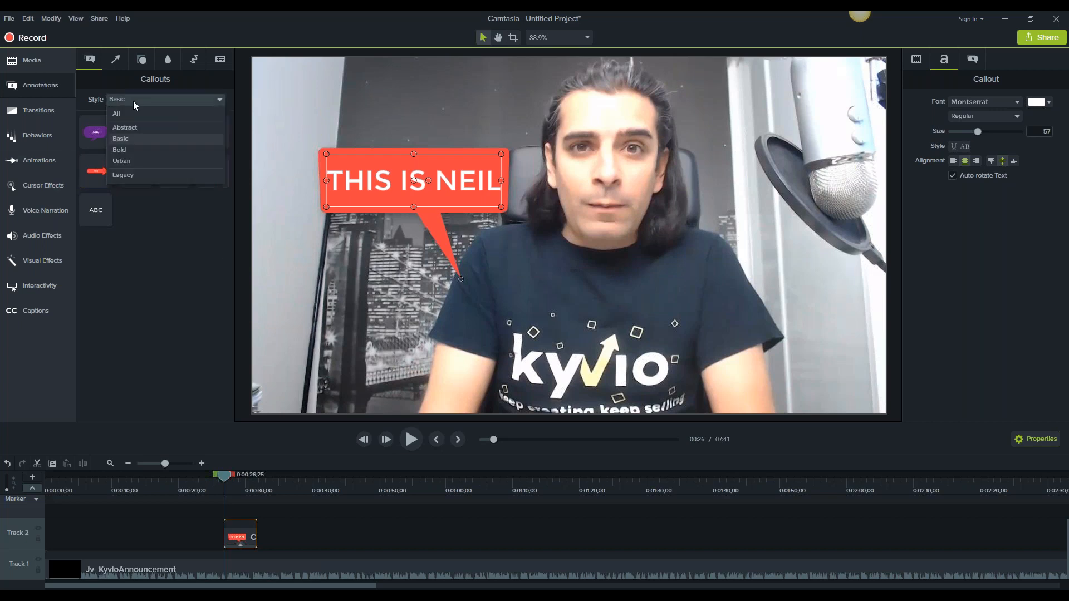
{"action": "left_click", "coordinate": [130, 112]}
{"action": "scroll", "coordinate": [195, 312], "scroll_direction": "down", "scroll_amount": 2}
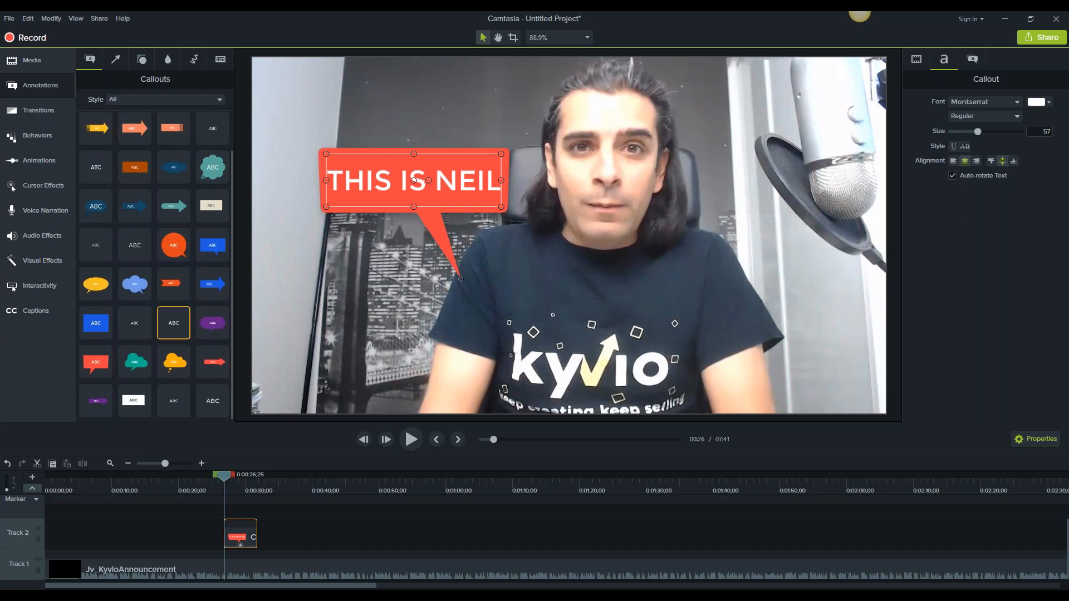
{"action": "left_click_drag", "start_coordinate": [212, 285], "coordinate": [424, 371]}
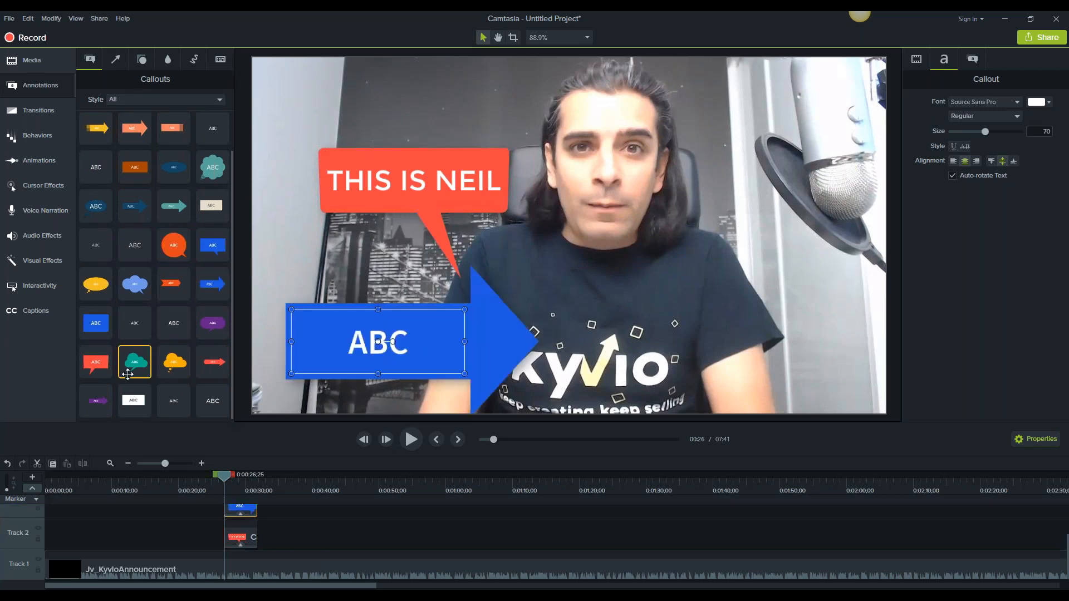
{"action": "left_click_drag", "start_coordinate": [135, 361], "coordinate": [780, 160]}
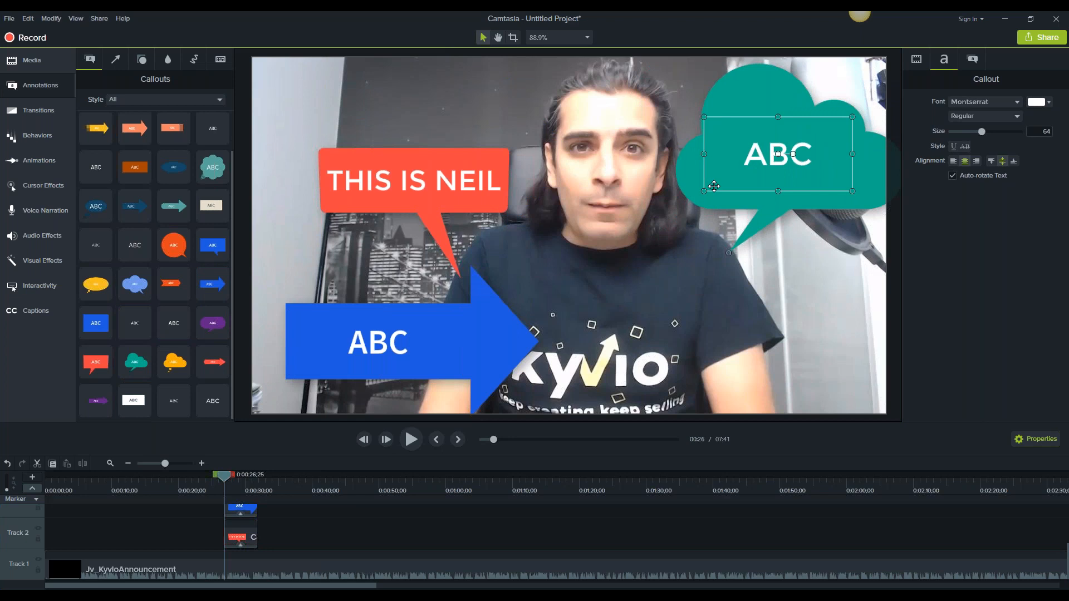
Switch to the browser and skim the paused YouTube tutorial on the Premiere Pro write-on text effect up to about 10:19
{"action": "mouse_move", "coordinate": [158, 586]}
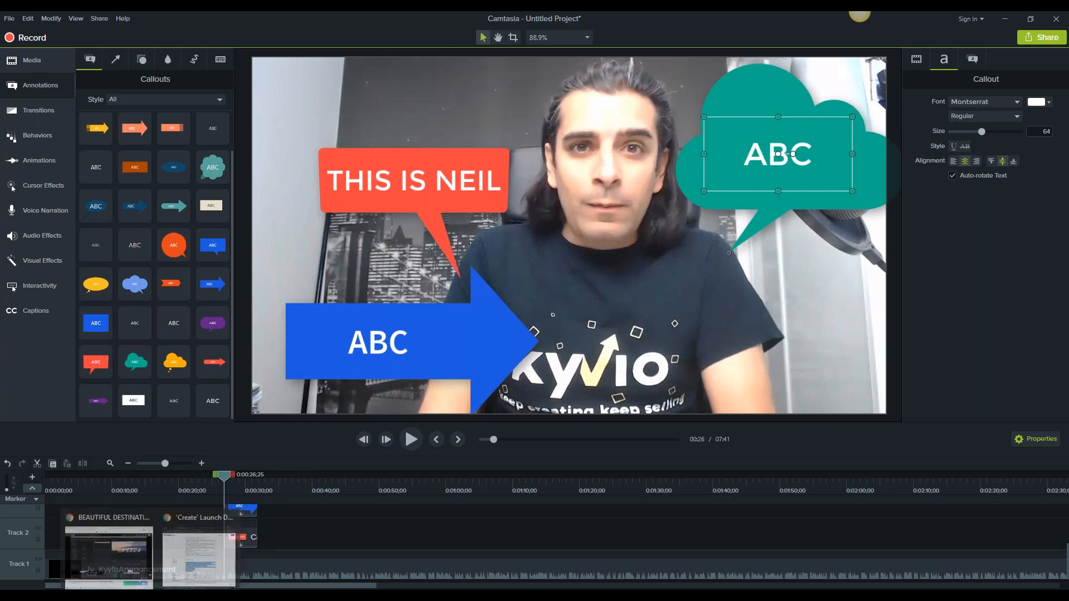
{"action": "left_click", "coordinate": [138, 558]}
{"action": "left_click", "coordinate": [177, 475]}
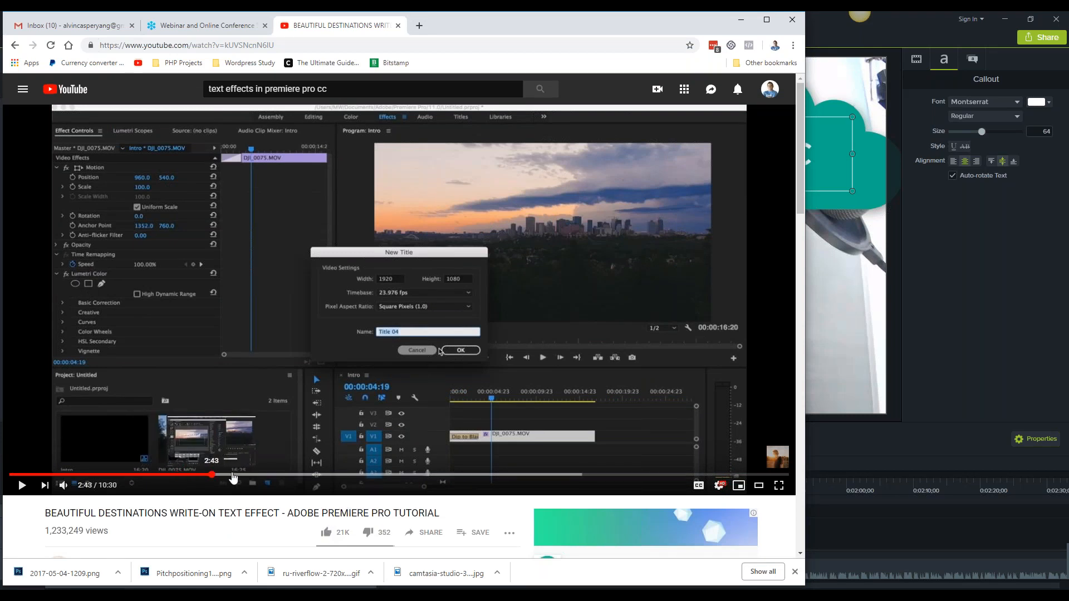
{"action": "left_click", "coordinate": [292, 475]}
{"action": "left_click_drag", "start_coordinate": [307, 476], "coordinate": [460, 476]}
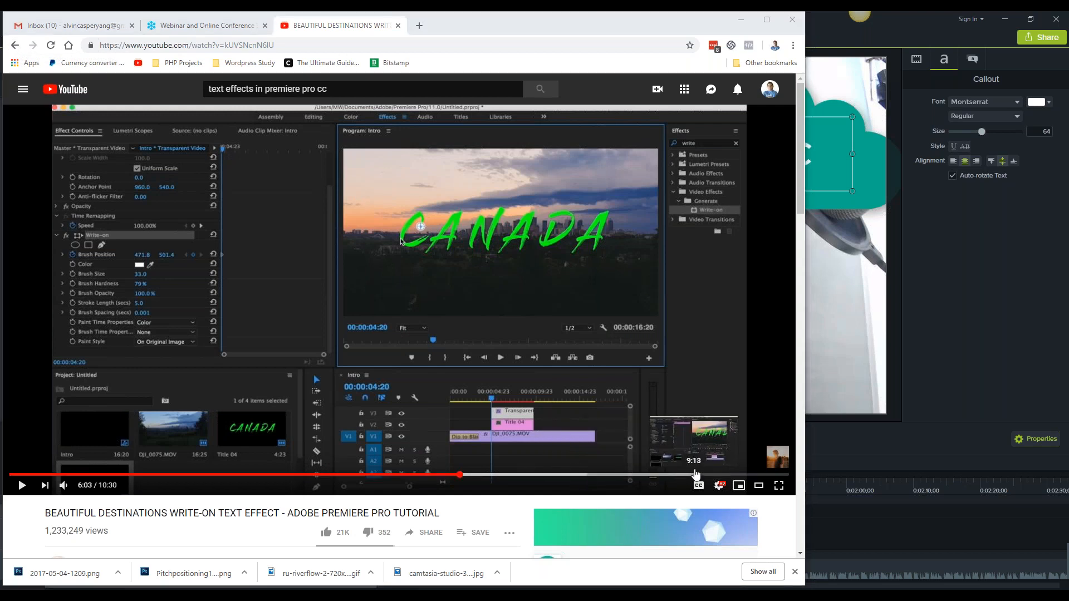
{"action": "left_click", "coordinate": [770, 475]}
{"action": "left_click", "coordinate": [777, 476]}
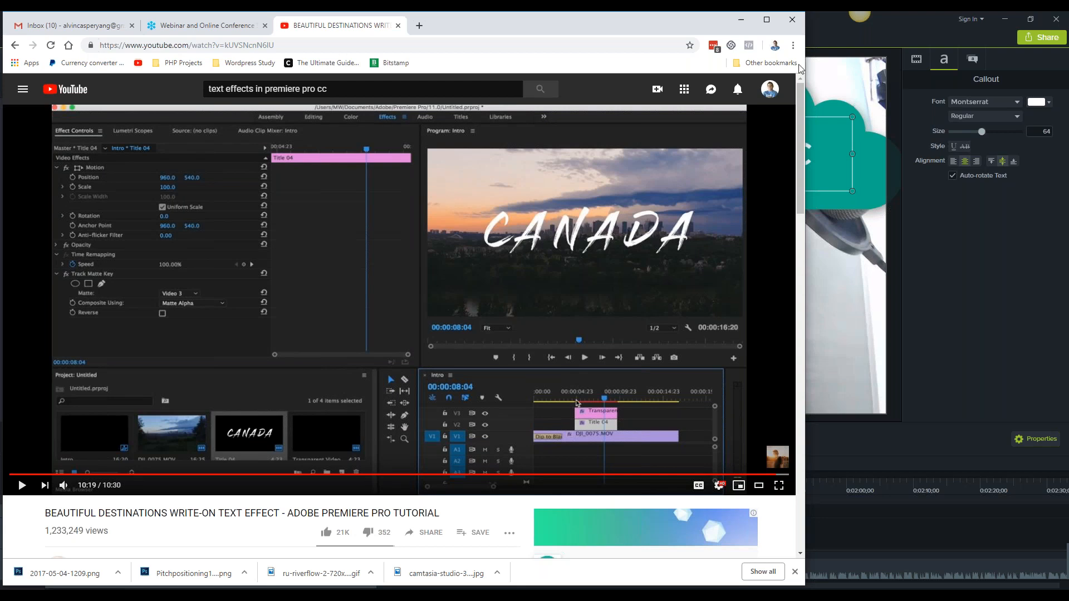
Switch back to Camtasia and delete the blue arrow, red speech bubble and green cloud callouts from the canvas
{"action": "left_click", "coordinate": [833, 35]}
{"action": "left_click", "coordinate": [425, 372]}
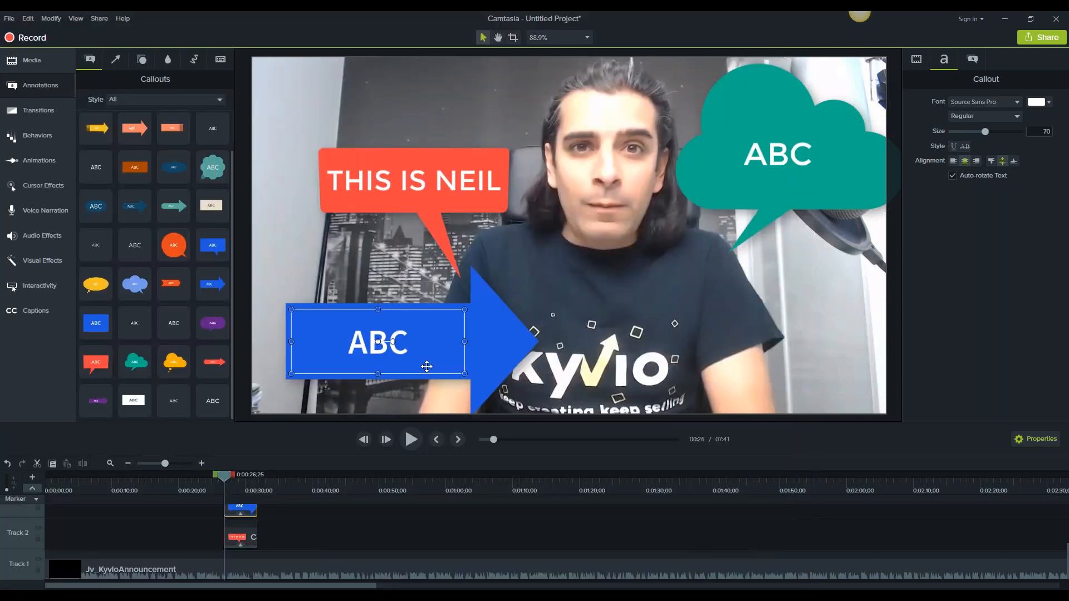
{"action": "key", "text": "Delete"}
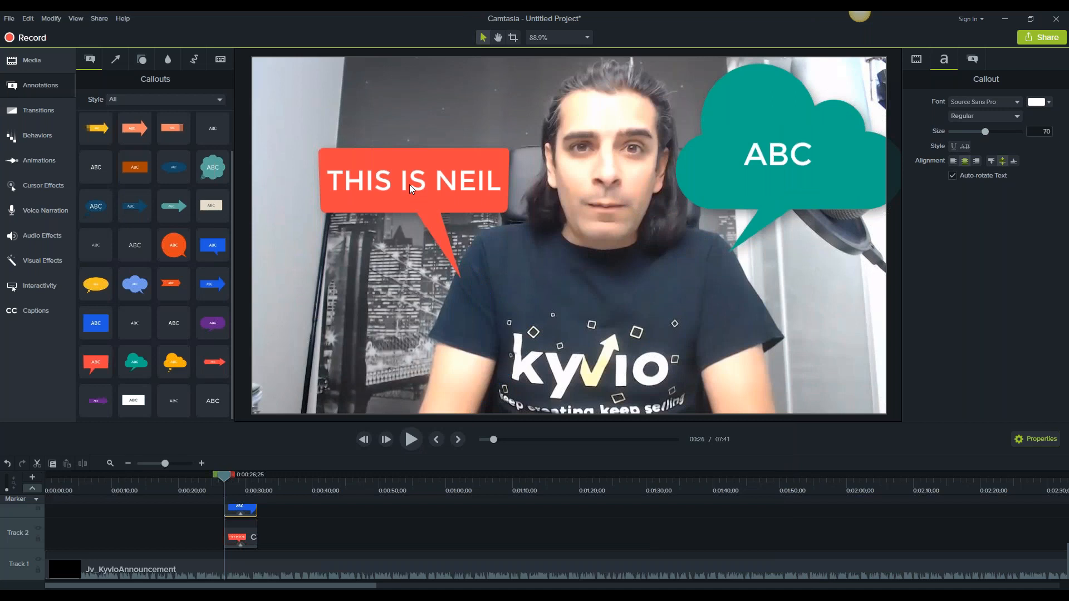
{"action": "left_click", "coordinate": [409, 185]}
{"action": "key", "text": "Delete"}
{"action": "left_click", "coordinate": [706, 135]}
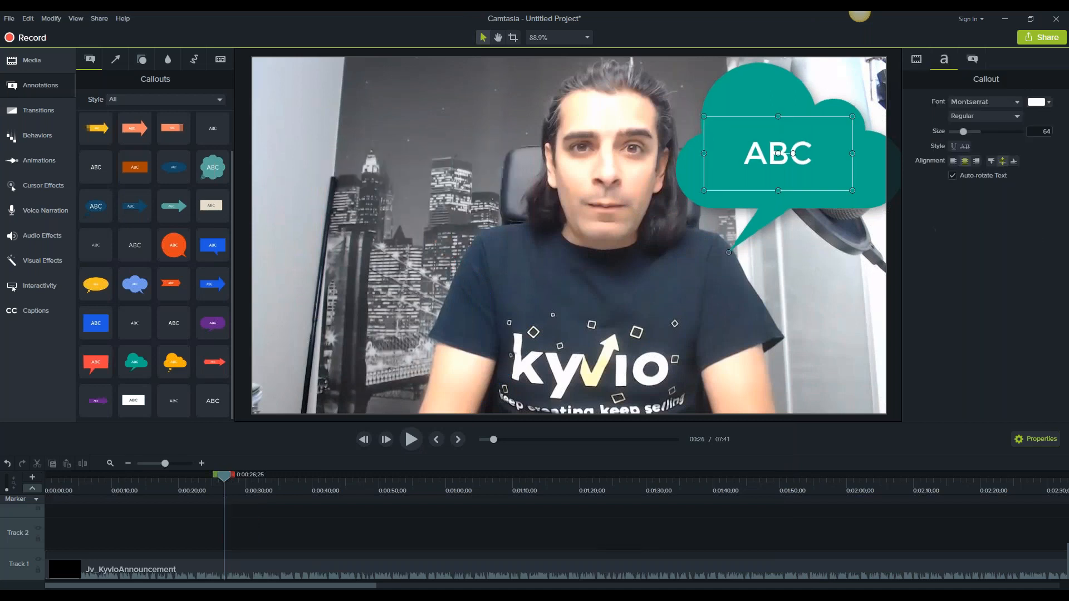
{"action": "key", "text": "Delete"}
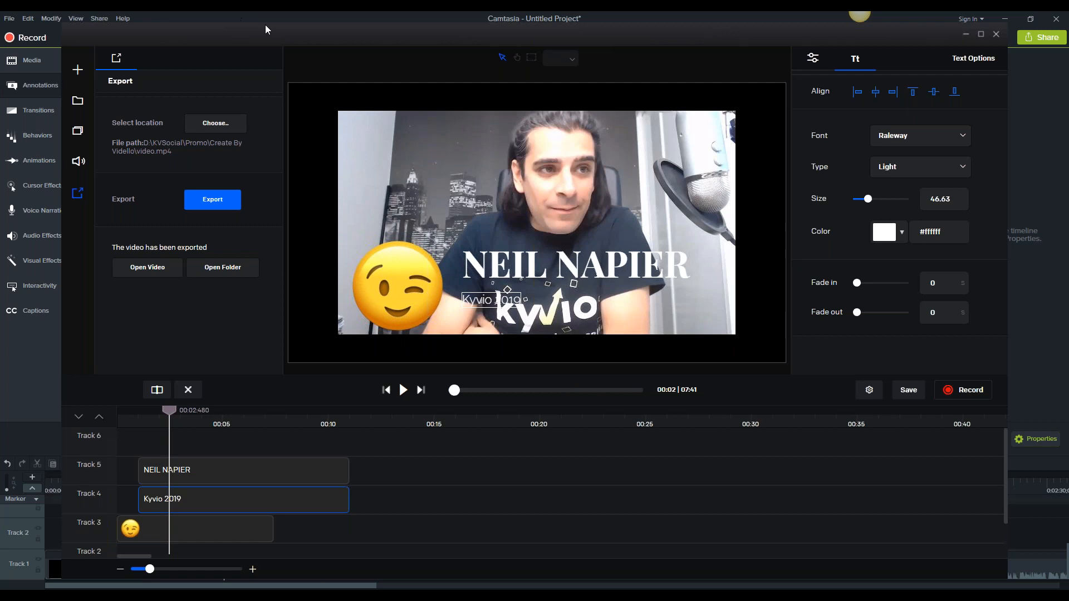
Switch to the Create By Vidello editor, maximize its window and return the playhead to 00:00.000
{"action": "left_click_drag", "start_coordinate": [352, 23], "coordinate": [305, 12]}
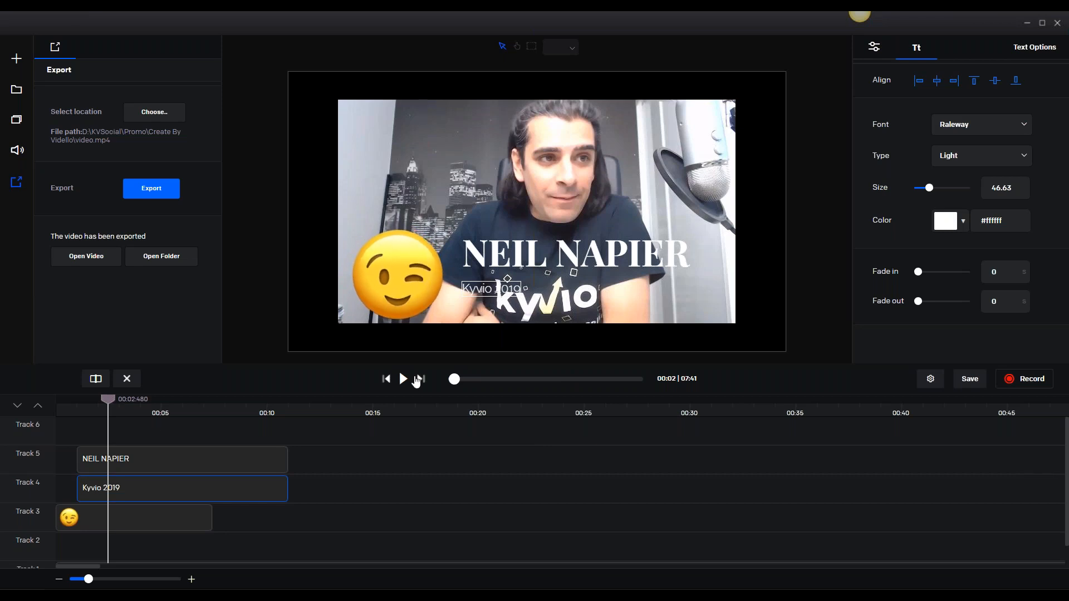
{"action": "left_click_drag", "start_coordinate": [107, 399], "coordinate": [62, 400]}
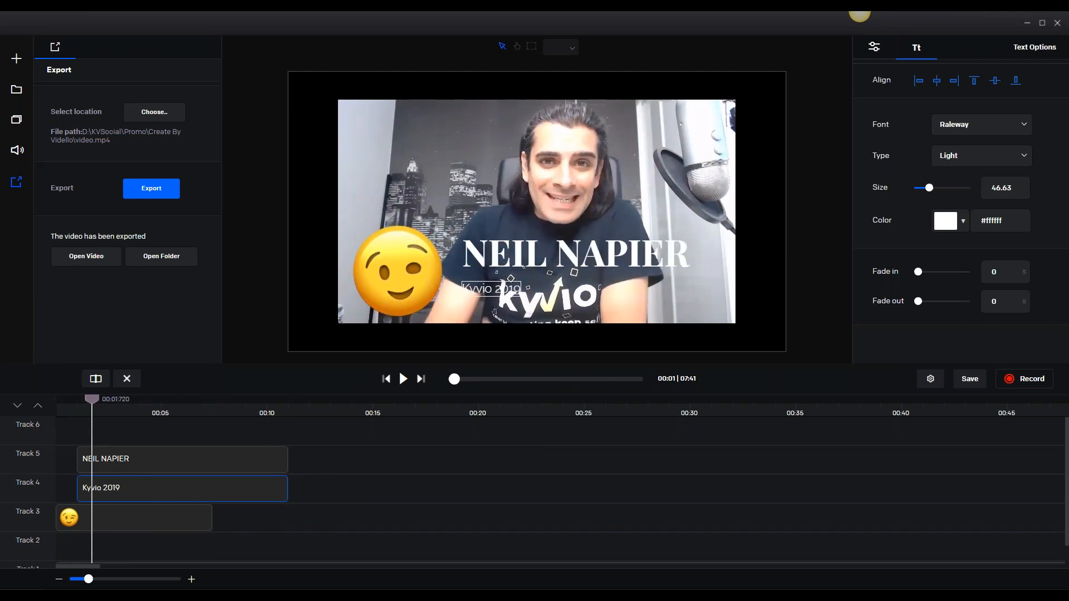
{"action": "left_click", "coordinate": [444, 301]}
{"action": "left_click", "coordinate": [408, 279]}
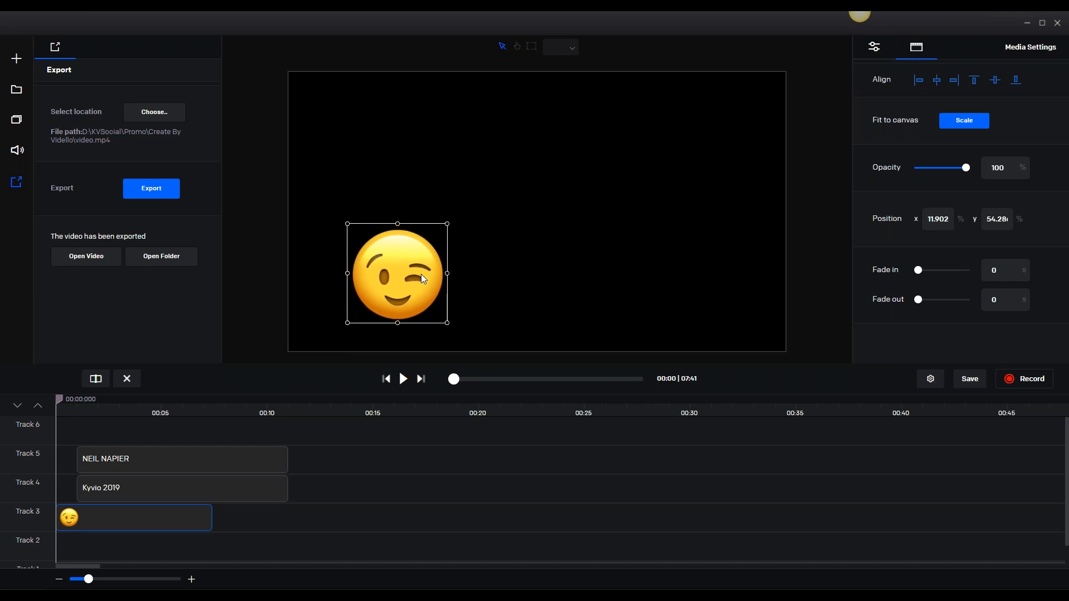
{"action": "scroll", "coordinate": [312, 479], "scroll_direction": "down", "scroll_amount": 1}
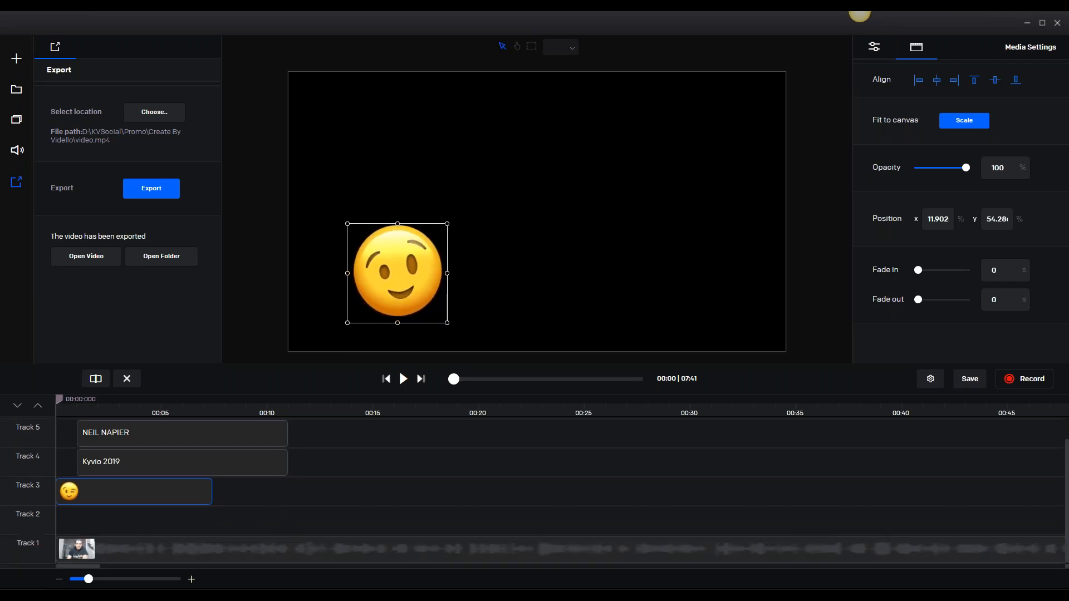
{"action": "left_click", "coordinate": [16, 58]}
Delete the video, emoji and both text clips from the timeline
{"action": "left_click", "coordinate": [517, 293]}
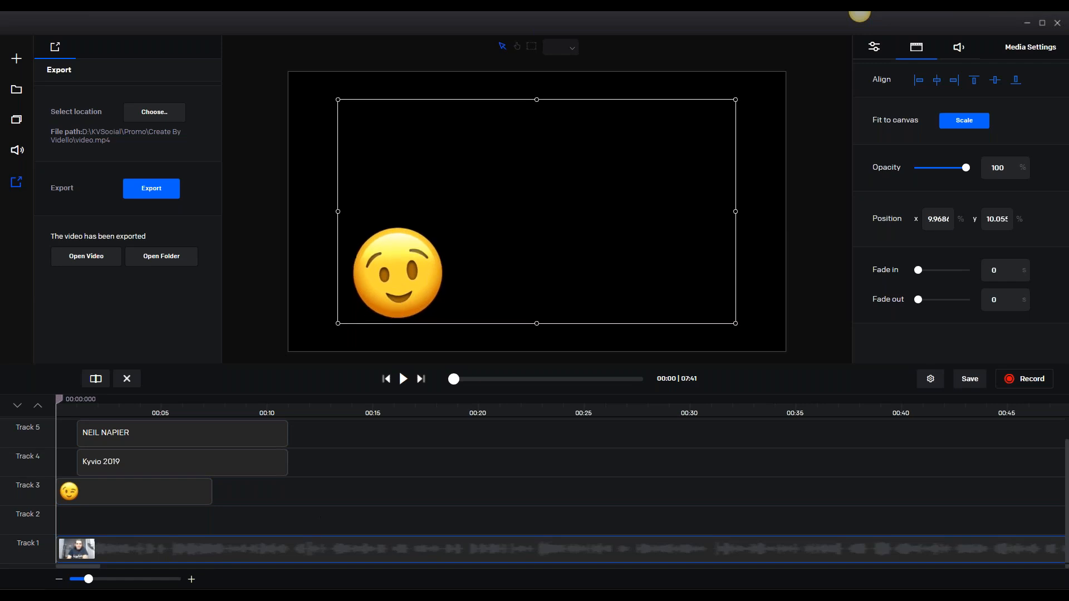
{"action": "left_click", "coordinate": [174, 551]}
{"action": "left_click", "coordinate": [127, 379]}
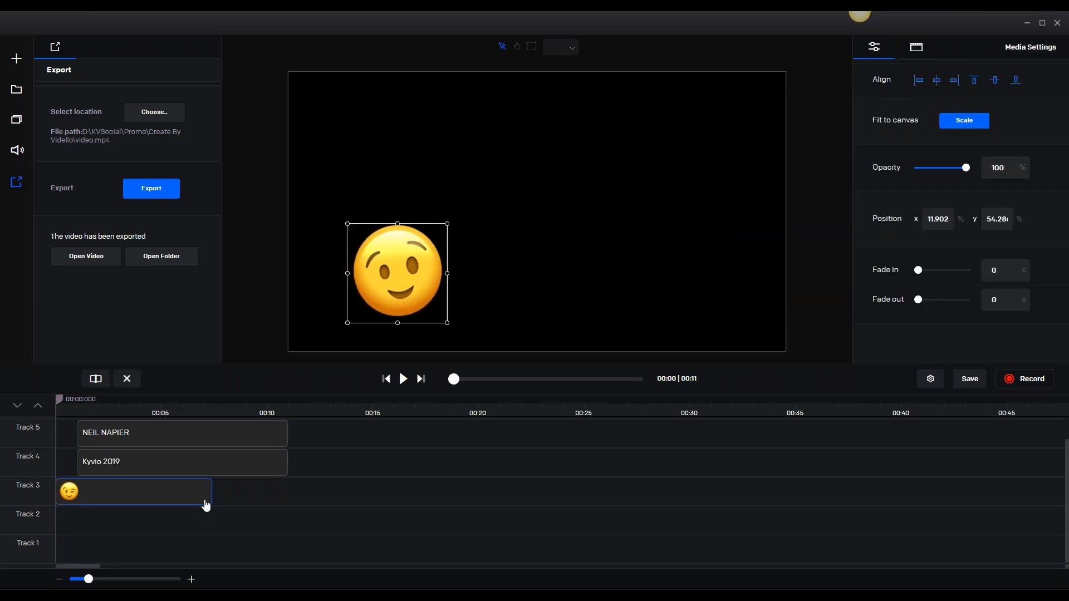
{"action": "key", "text": "Delete"}
{"action": "left_click", "coordinate": [162, 462]}
{"action": "key", "text": "Delete"}
{"action": "left_click", "coordinate": [152, 436]}
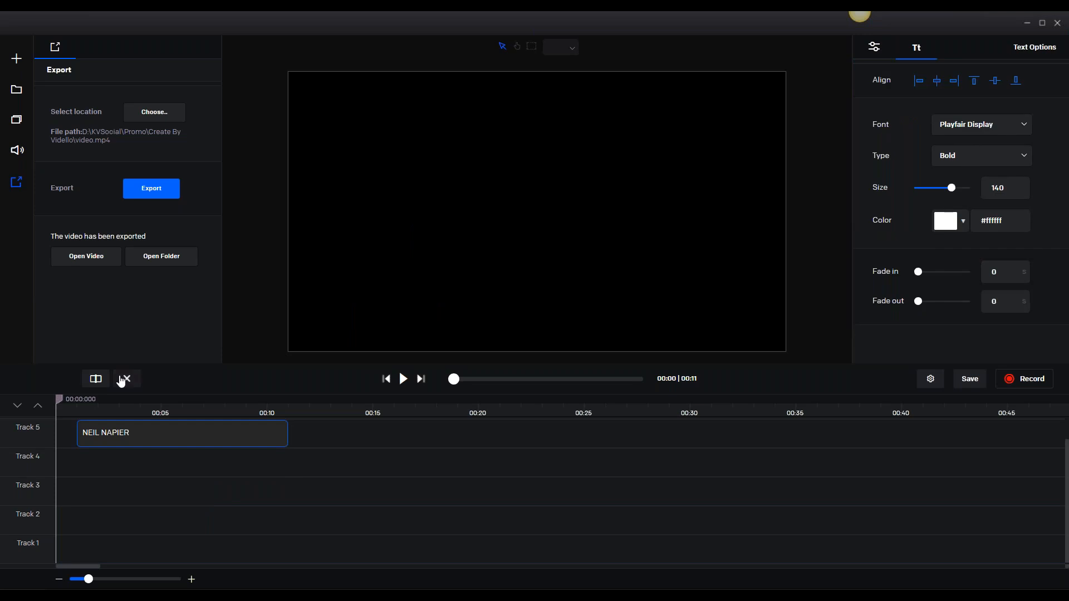
{"action": "left_click", "coordinate": [128, 380]}
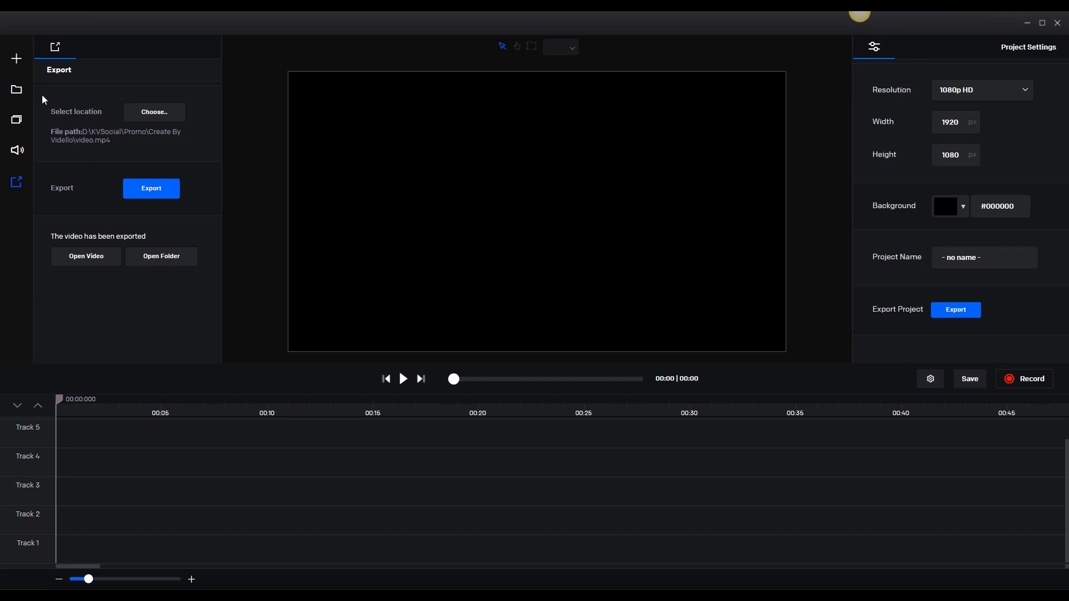
Place the Jv_KyvioAnnounc... video at the start of Track 1 and enlarge its frame to fill the canvas
{"action": "left_click", "coordinate": [16, 119]}
{"action": "left_click", "coordinate": [22, 93]}
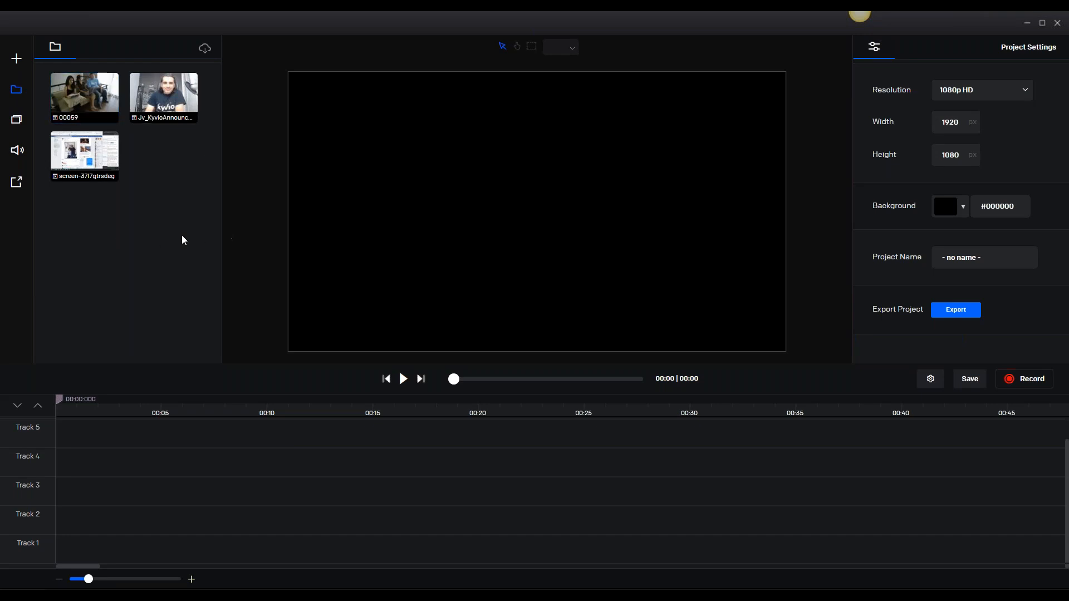
{"action": "left_click_drag", "start_coordinate": [186, 139], "coordinate": [86, 550]}
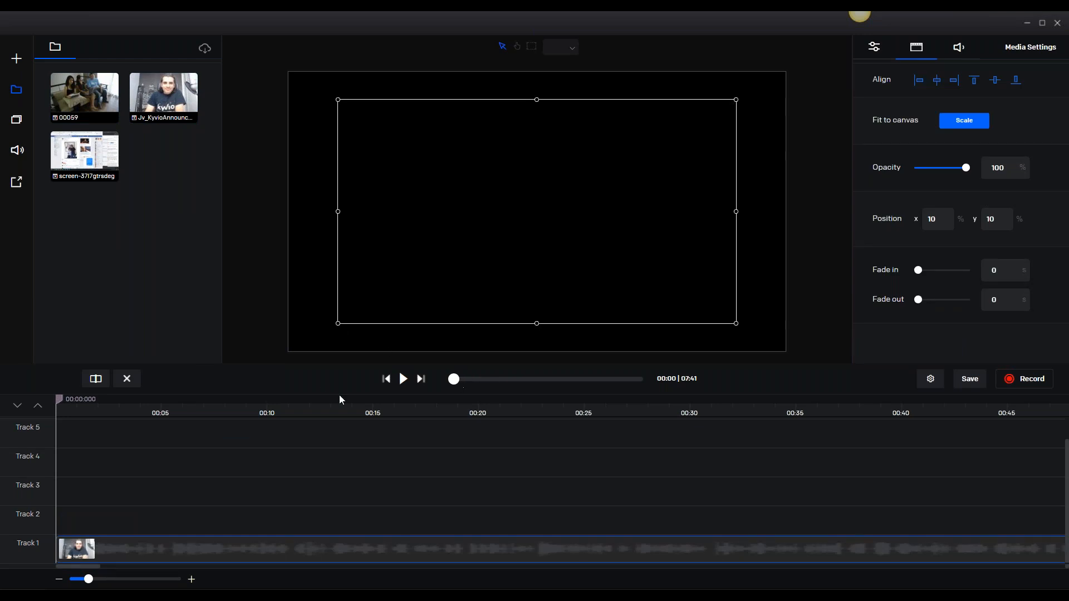
{"action": "left_click_drag", "start_coordinate": [59, 399], "coordinate": [79, 399]}
{"action": "left_click", "coordinate": [431, 200]}
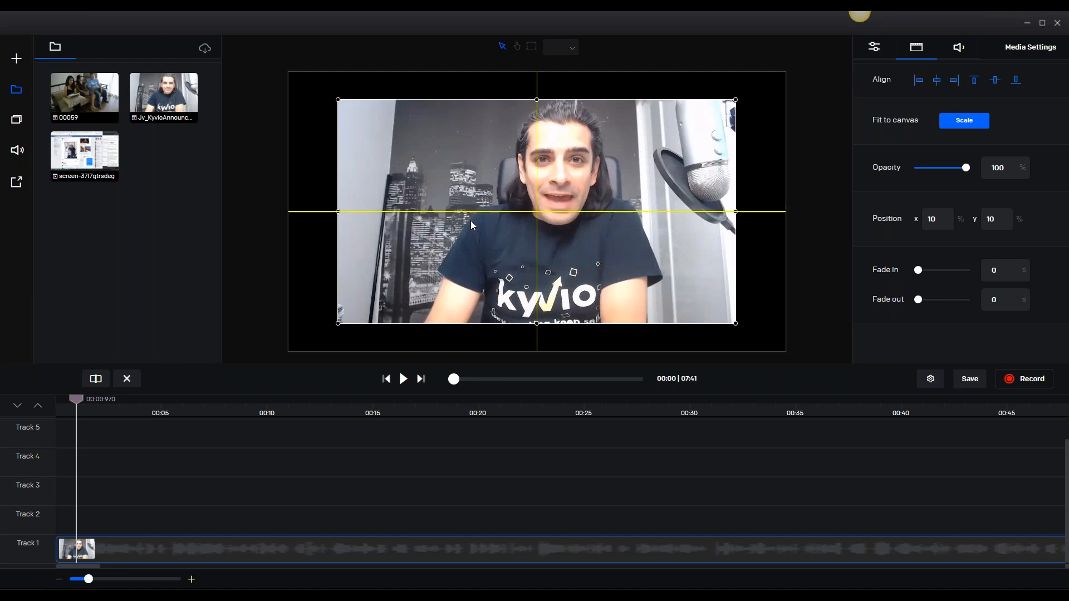
{"action": "left_click_drag", "start_coordinate": [339, 99], "coordinate": [286, 71]}
{"action": "left_click_drag", "start_coordinate": [740, 327], "coordinate": [776, 349]}
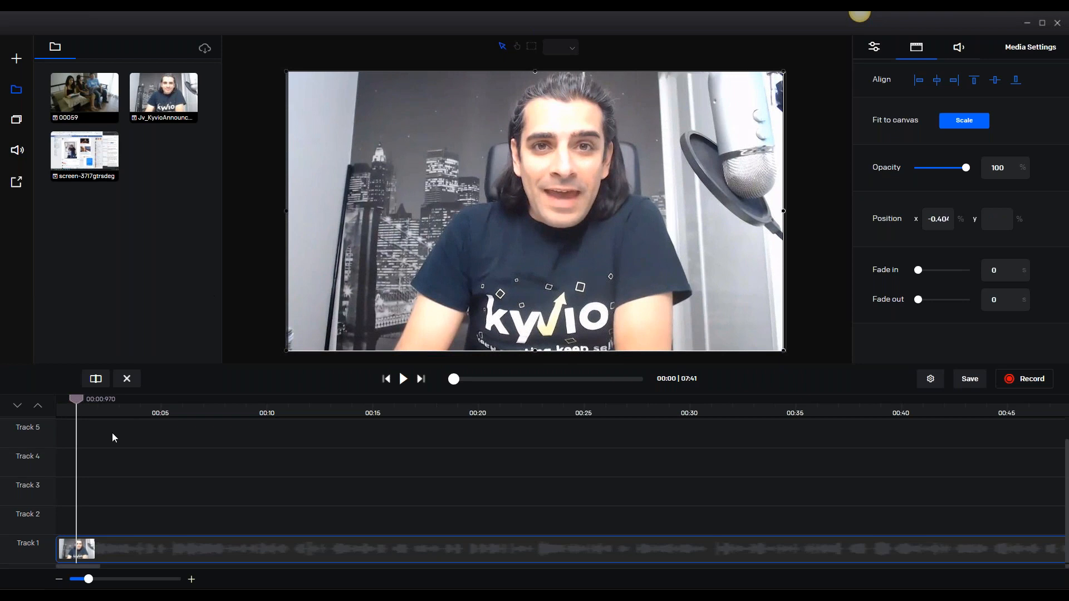
Add the "EST. 1978 London" typography preset at 00:00.580 and stack its three lines over the skyline beside the presenter
{"action": "left_click_drag", "start_coordinate": [78, 400], "coordinate": [44, 390]}
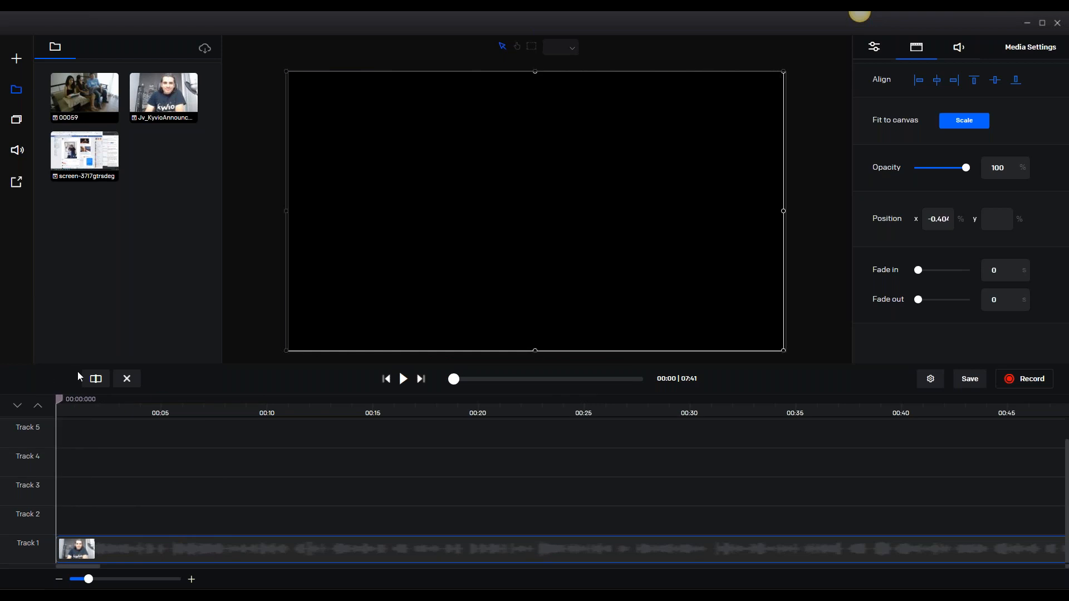
{"action": "left_click", "coordinate": [67, 399]}
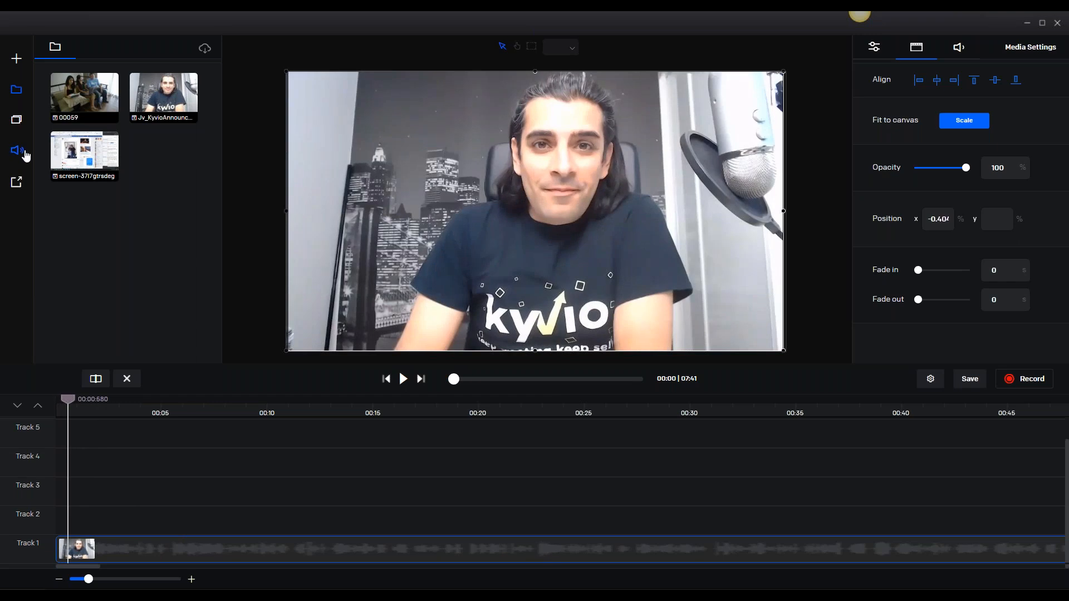
{"action": "left_click", "coordinate": [17, 122]}
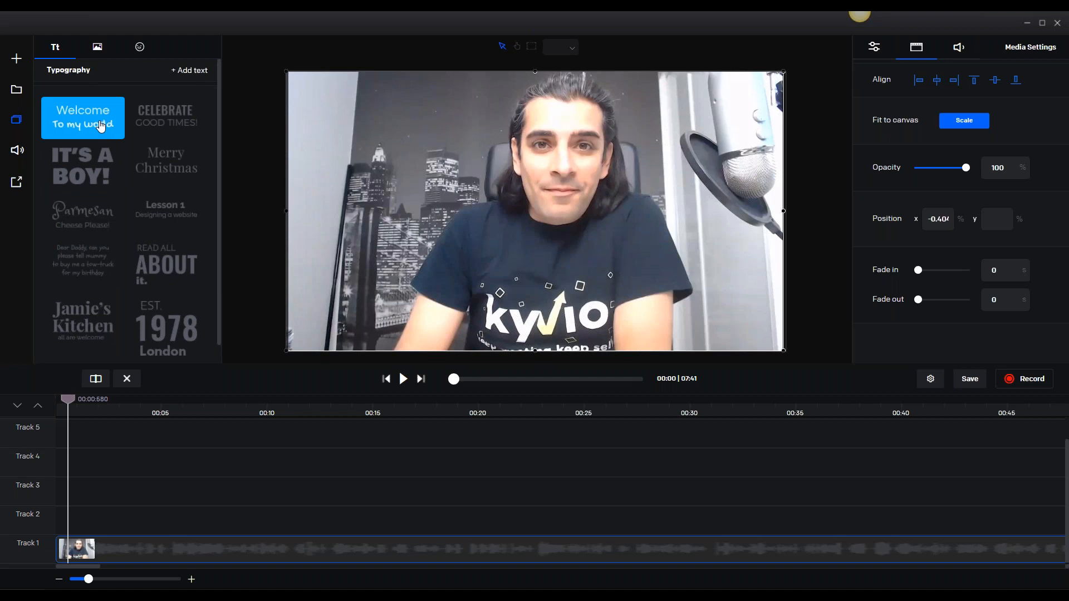
{"action": "scroll", "coordinate": [167, 312], "scroll_direction": "down", "scroll_amount": 1}
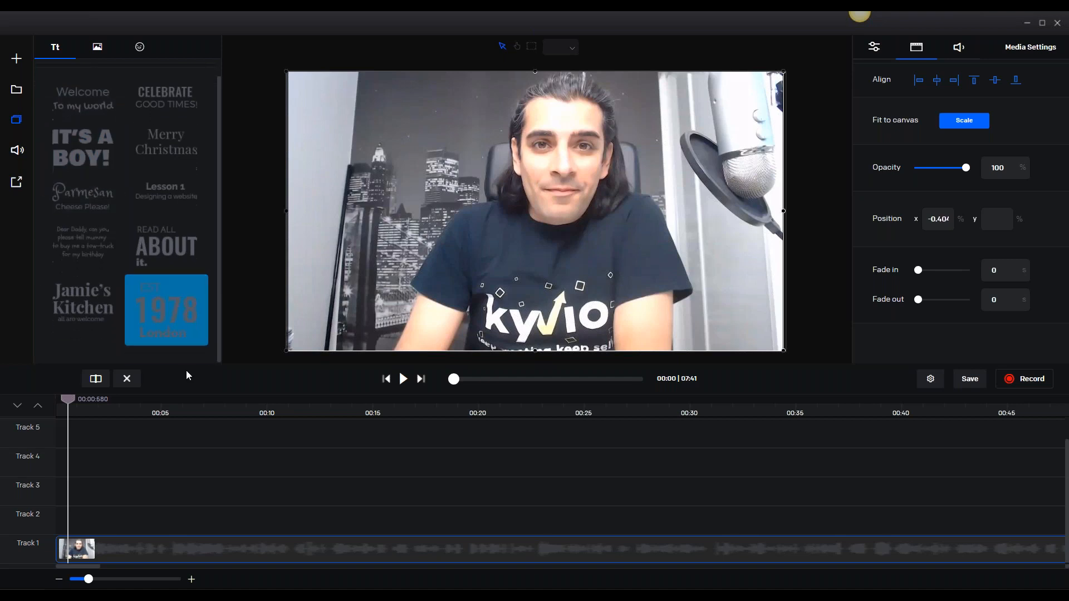
{"action": "left_click_drag", "start_coordinate": [166, 309], "coordinate": [103, 520]}
{"action": "left_click_drag", "start_coordinate": [504, 142], "coordinate": [365, 220]}
{"action": "left_click_drag", "start_coordinate": [496, 173], "coordinate": [356, 251]}
{"action": "left_click_drag", "start_coordinate": [494, 113], "coordinate": [352, 193]}
Replace the EST. line with "HEY,", the 1978 line with the presenter's first name and the London line with the surname
{"action": "double_click", "coordinate": [352, 192]}
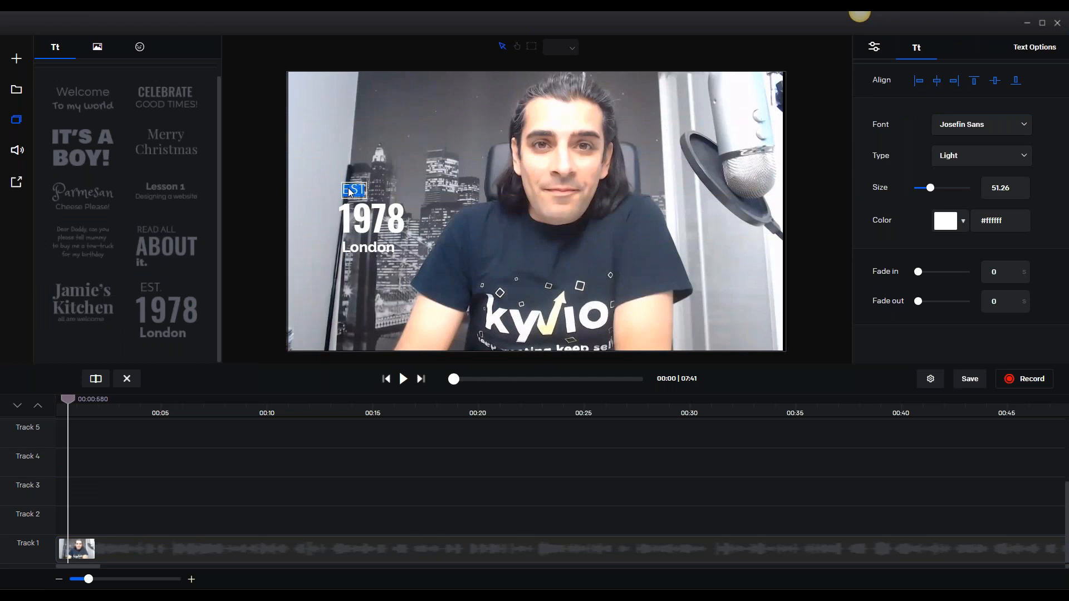
{"action": "type", "text": "HEY"}
{"action": "double_click", "coordinate": [367, 218]}
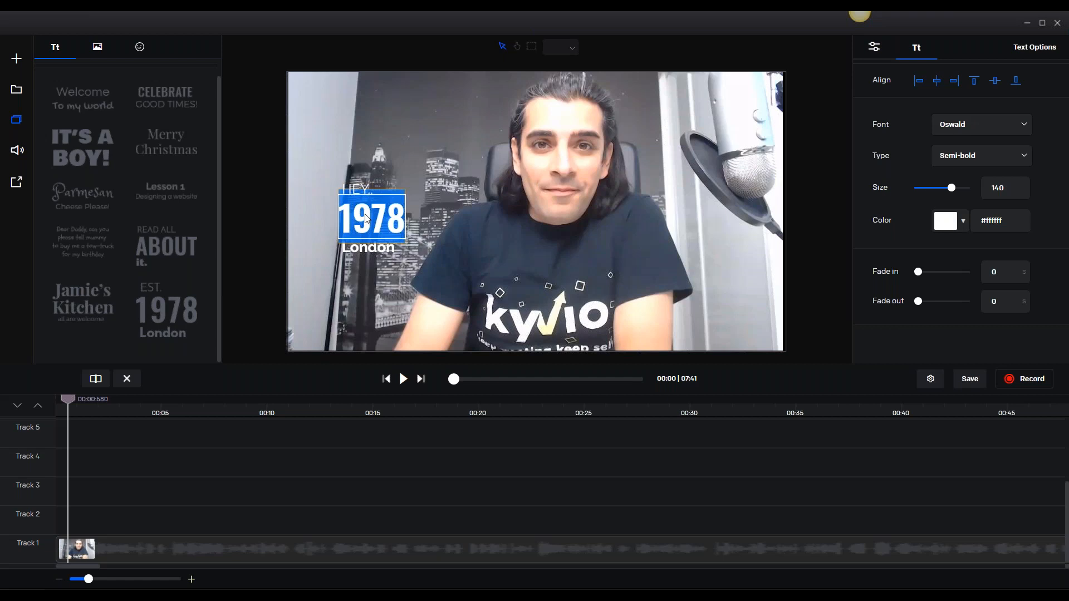
{"action": "type", "text": "NEIL"}
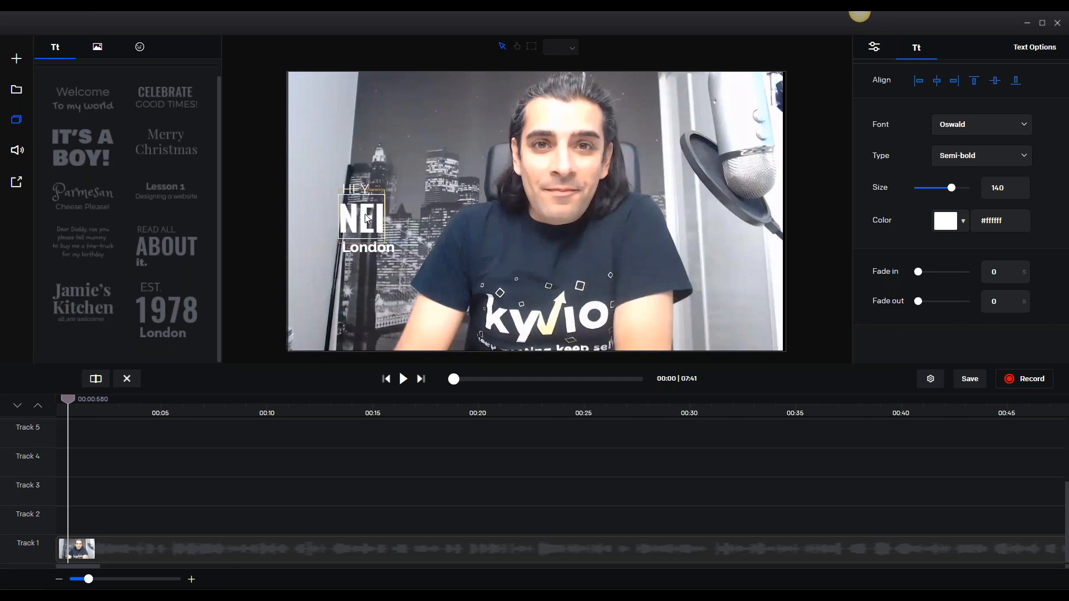
{"action": "double_click", "coordinate": [368, 249]}
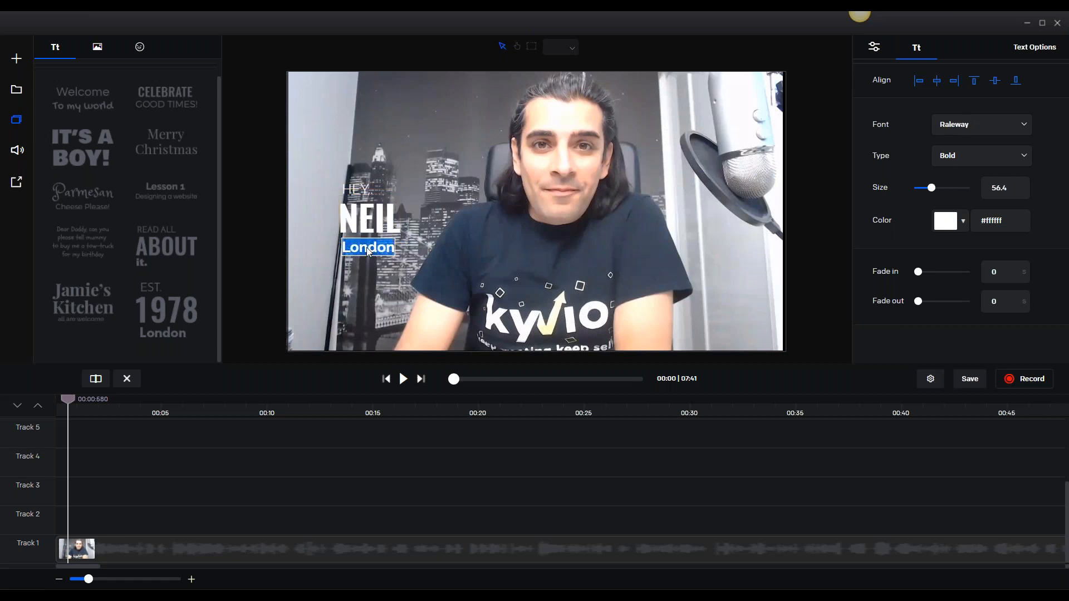
{"action": "type", "text": "NAPIER"}
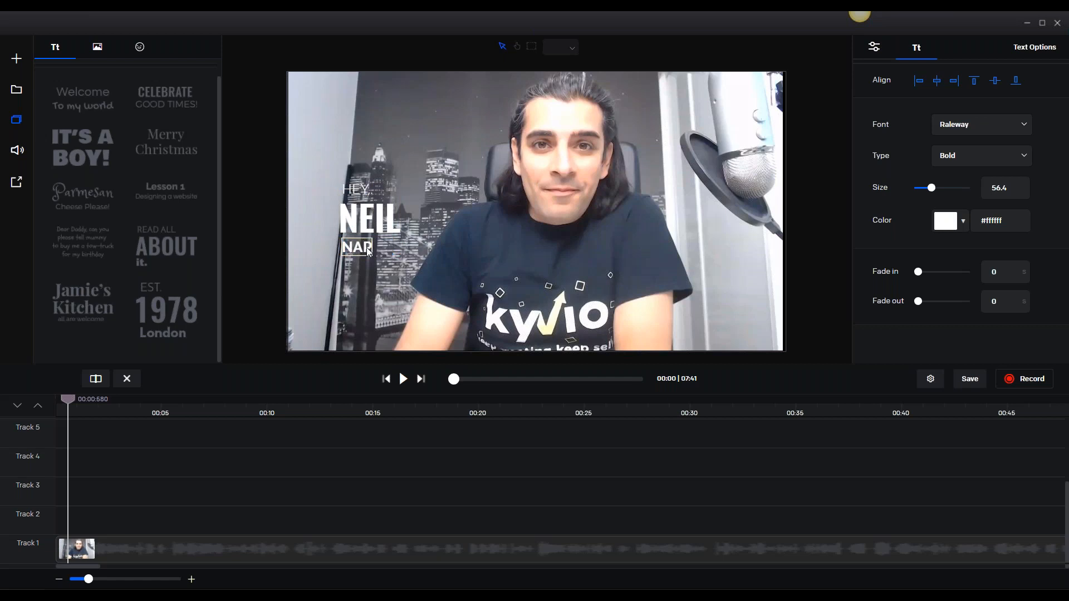
{"action": "left_click", "coordinate": [363, 265]}
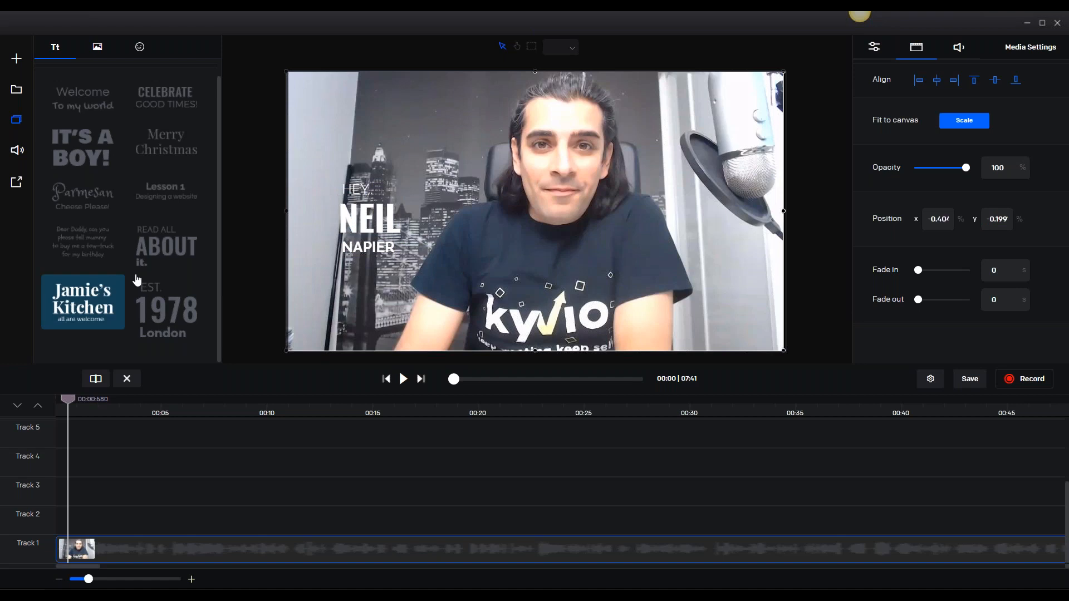
Move the HEY, first-name and surname text clips down to Tracks 4, 3 and 2, directly above the video
{"action": "scroll", "coordinate": [167, 498], "scroll_direction": "up", "scroll_amount": 2}
{"action": "scroll", "coordinate": [165, 494], "scroll_direction": "up", "scroll_amount": 2}
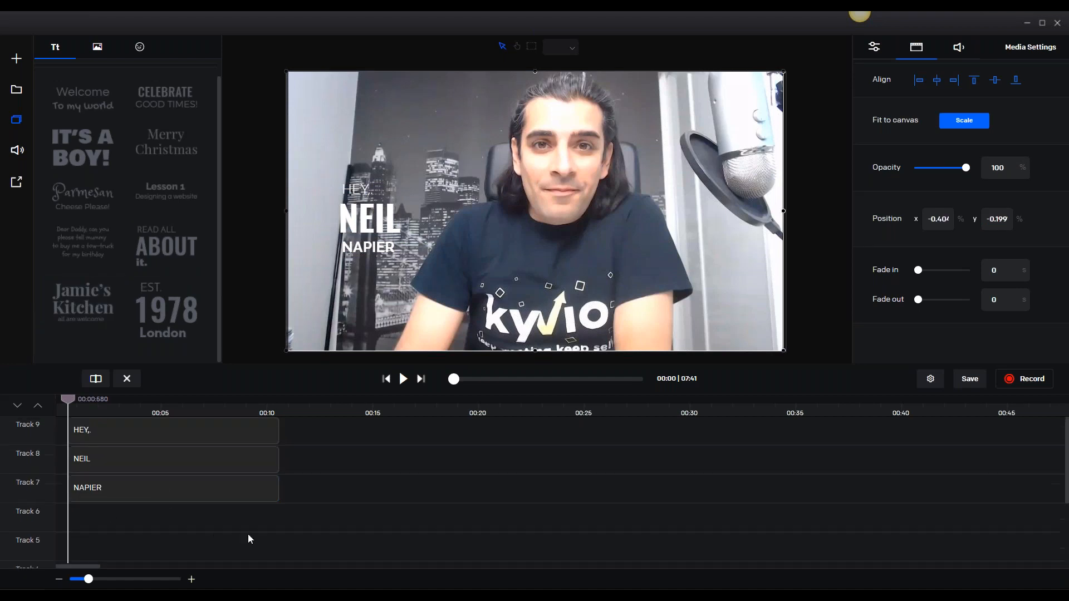
{"action": "left_click", "coordinate": [97, 434]}
{"action": "left_click", "coordinate": [112, 496]}
{"action": "left_click", "coordinate": [132, 435]}
{"action": "left_click_drag", "start_coordinate": [155, 434], "coordinate": [159, 500]}
{"action": "scroll", "coordinate": [172, 470], "scroll_direction": "up", "scroll_amount": 3}
{"action": "scroll", "coordinate": [168, 484], "scroll_direction": "up", "scroll_amount": 3}
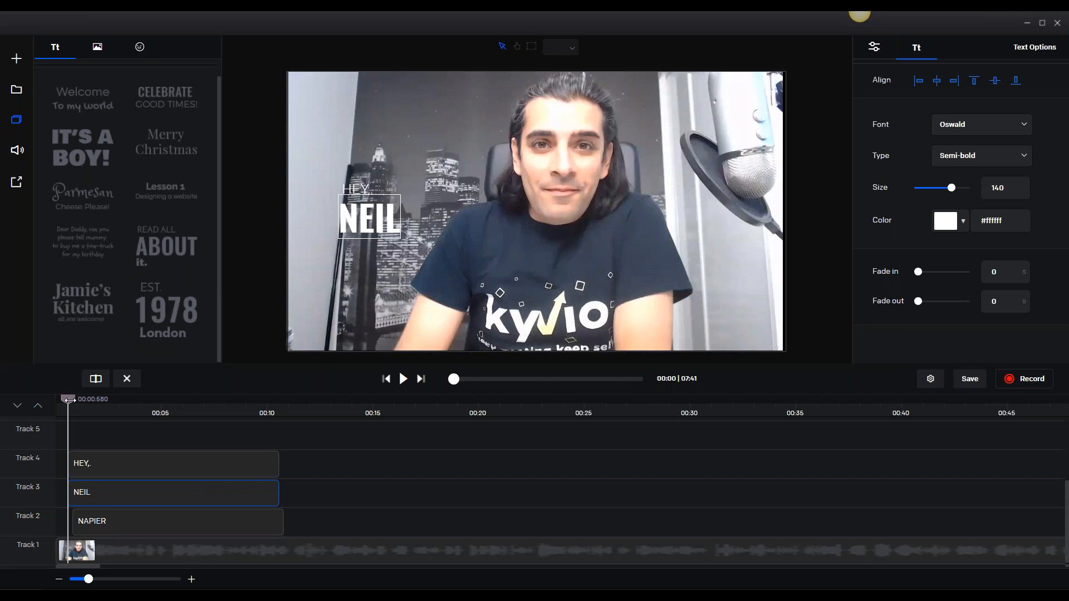
Stagger the first-name and surname clips so each starts slightly after the line above, previewing the timing from the start
{"action": "left_click_drag", "start_coordinate": [75, 396], "coordinate": [57, 399]}
{"action": "left_click", "coordinate": [403, 379]}
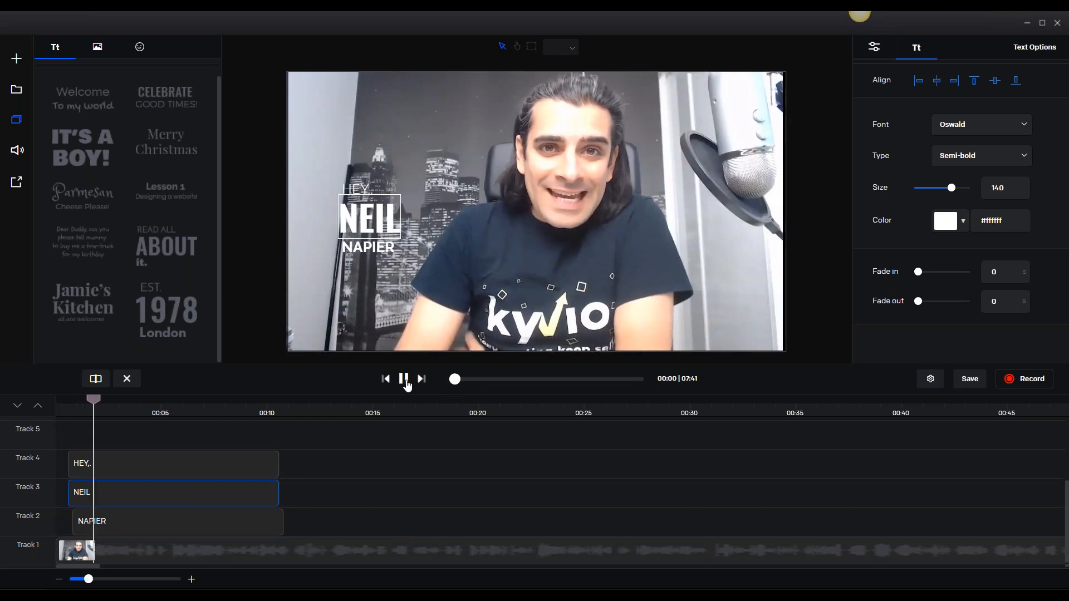
{"action": "left_click", "coordinate": [405, 380]}
{"action": "left_click_drag", "start_coordinate": [135, 503], "coordinate": [158, 531]}
{"action": "left_click_drag", "start_coordinate": [115, 399], "coordinate": [56, 399]}
{"action": "left_click", "coordinate": [403, 380]}
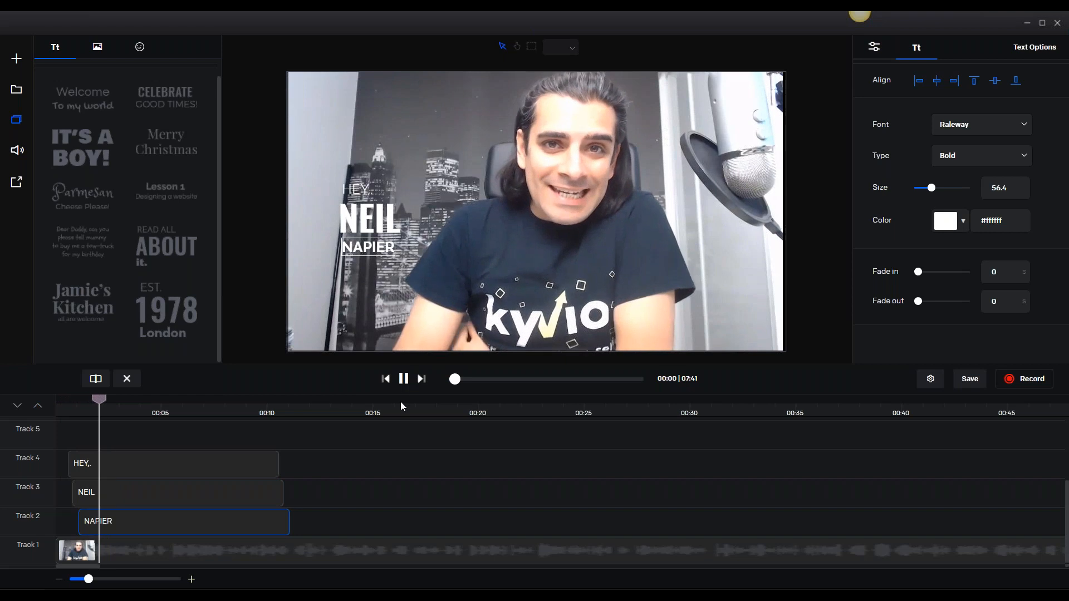
{"action": "key", "text": "space"}
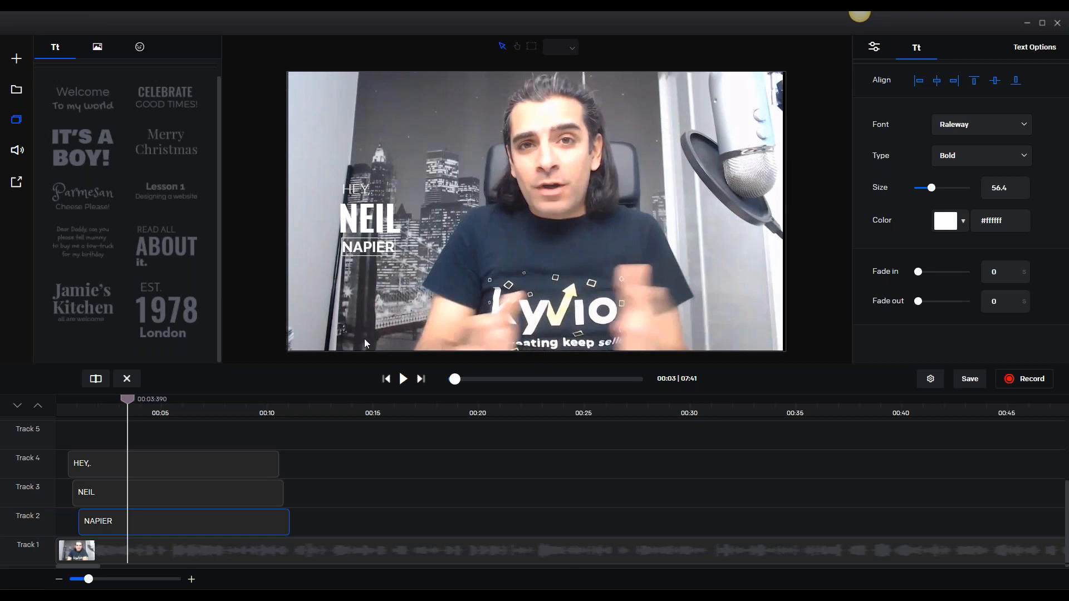
Give the HEY, first-name and surname lines progressively longer fade-ins, with 4.77 s on the surname, and preview them from the start
{"action": "left_click", "coordinate": [370, 219]}
{"action": "left_click", "coordinate": [382, 193]}
{"action": "left_click", "coordinate": [362, 195]}
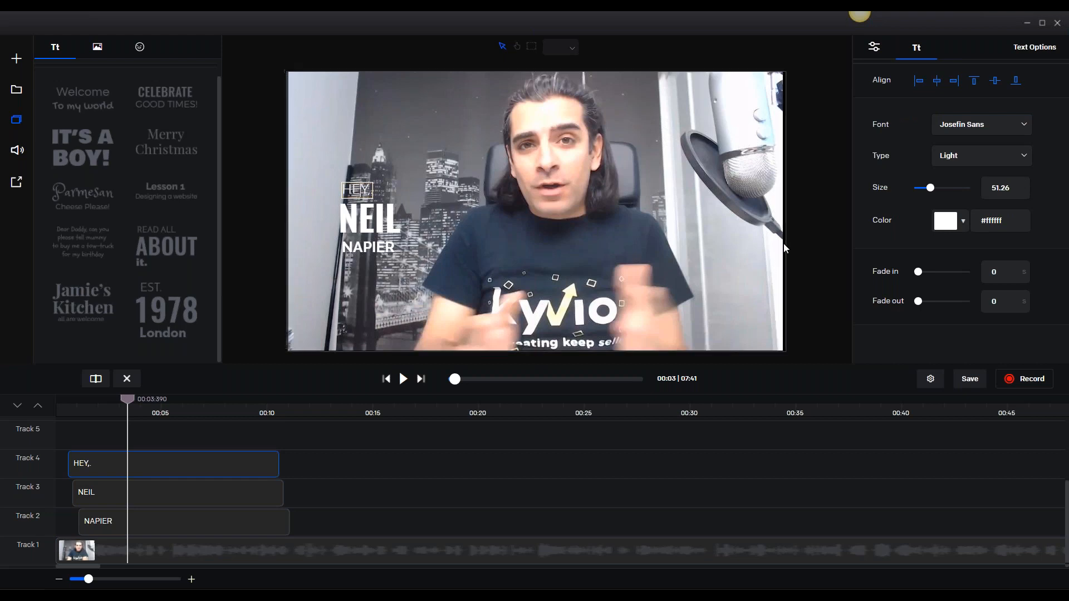
{"action": "left_click_drag", "start_coordinate": [919, 273], "coordinate": [927, 275]}
{"action": "left_click", "coordinate": [370, 222]}
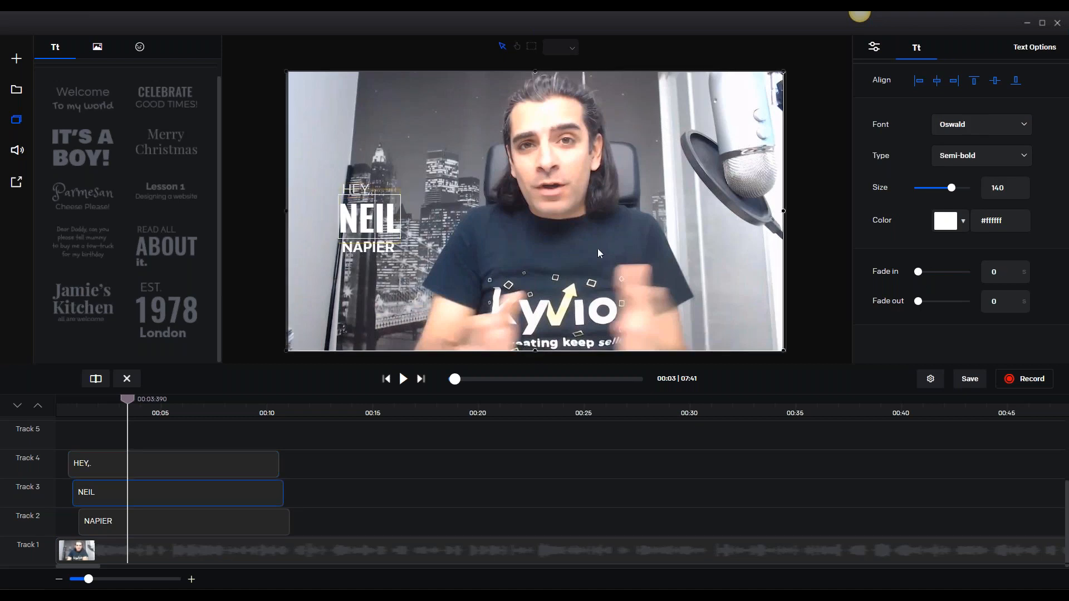
{"action": "left_click_drag", "start_coordinate": [919, 273], "coordinate": [935, 272]}
{"action": "left_click", "coordinate": [384, 249]}
{"action": "left_click_drag", "start_coordinate": [918, 272], "coordinate": [941, 273]}
{"action": "left_click_drag", "start_coordinate": [128, 400], "coordinate": [56, 399]}
{"action": "left_click", "coordinate": [403, 379]}
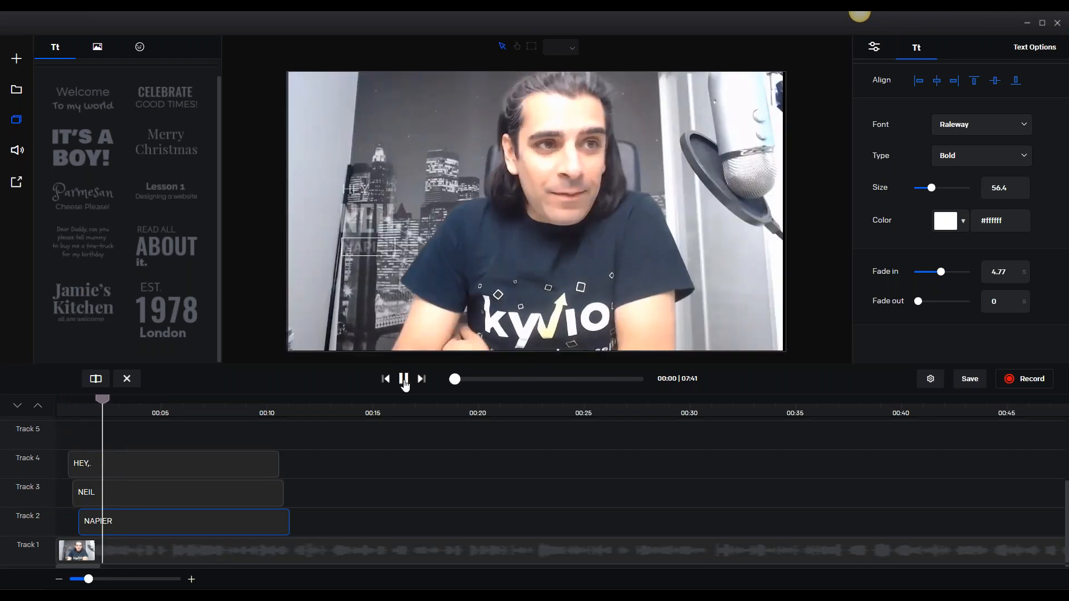
{"action": "left_click", "coordinate": [404, 379]}
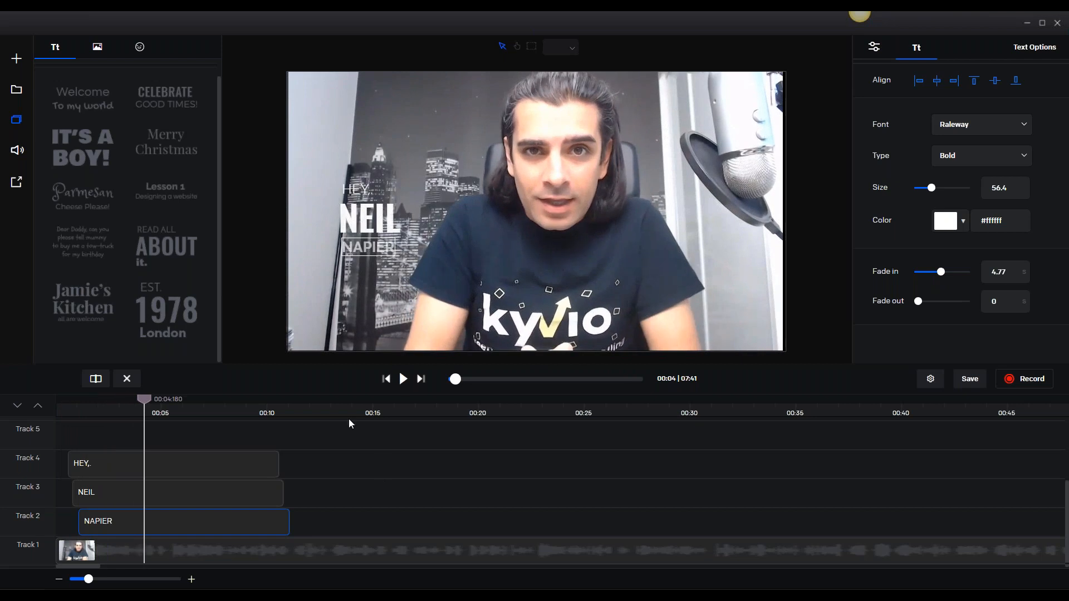
Add the animated sunglasses emoji to Track 5 at 00:04.180
{"action": "left_click", "coordinate": [98, 46]}
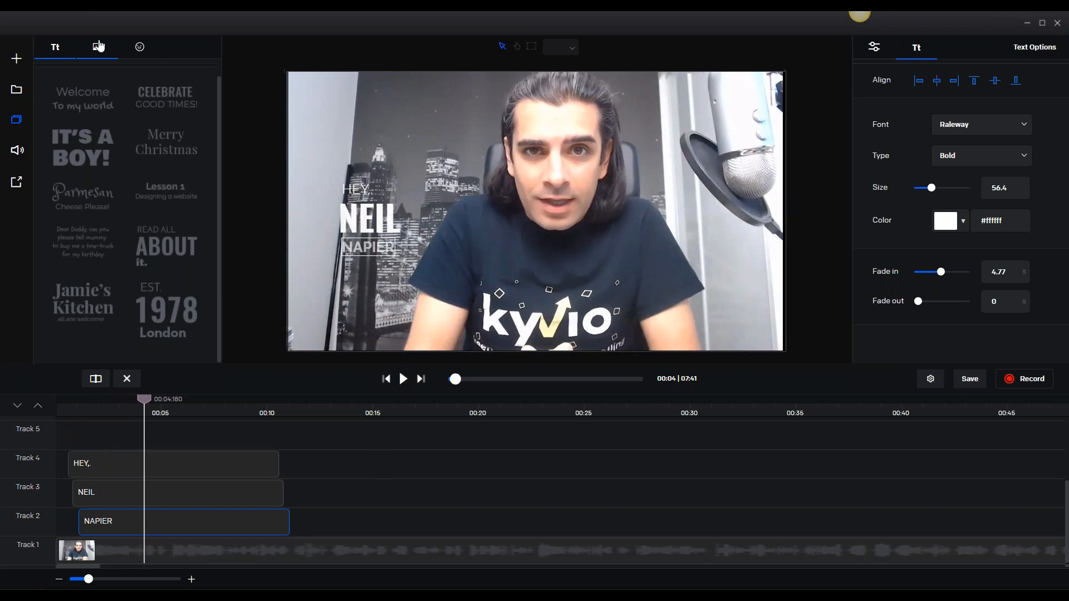
{"action": "left_click", "coordinate": [133, 55]}
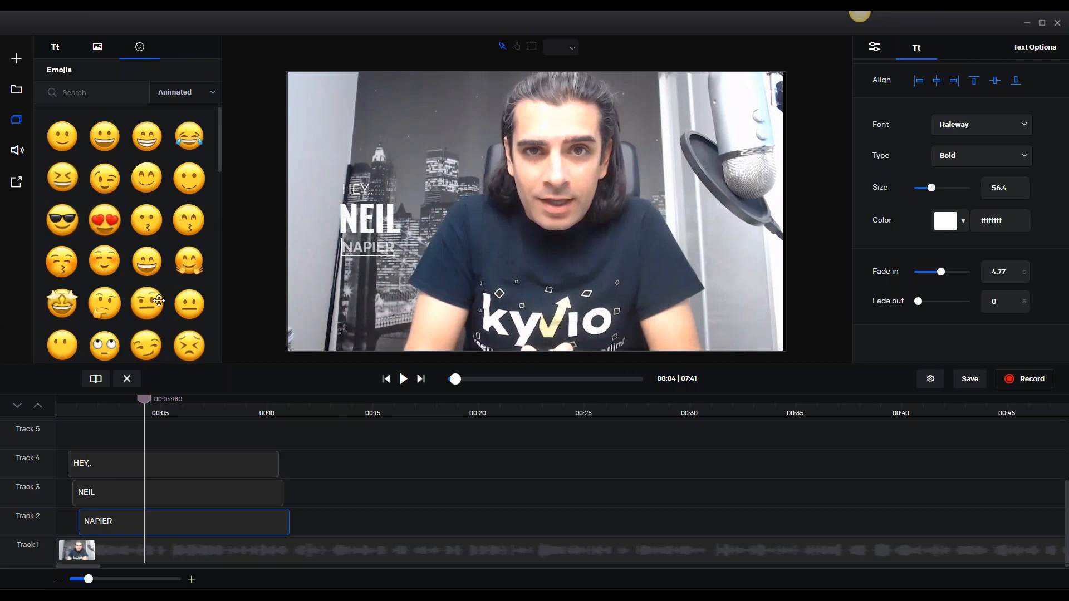
{"action": "scroll", "coordinate": [158, 301], "scroll_direction": "down", "scroll_amount": 1}
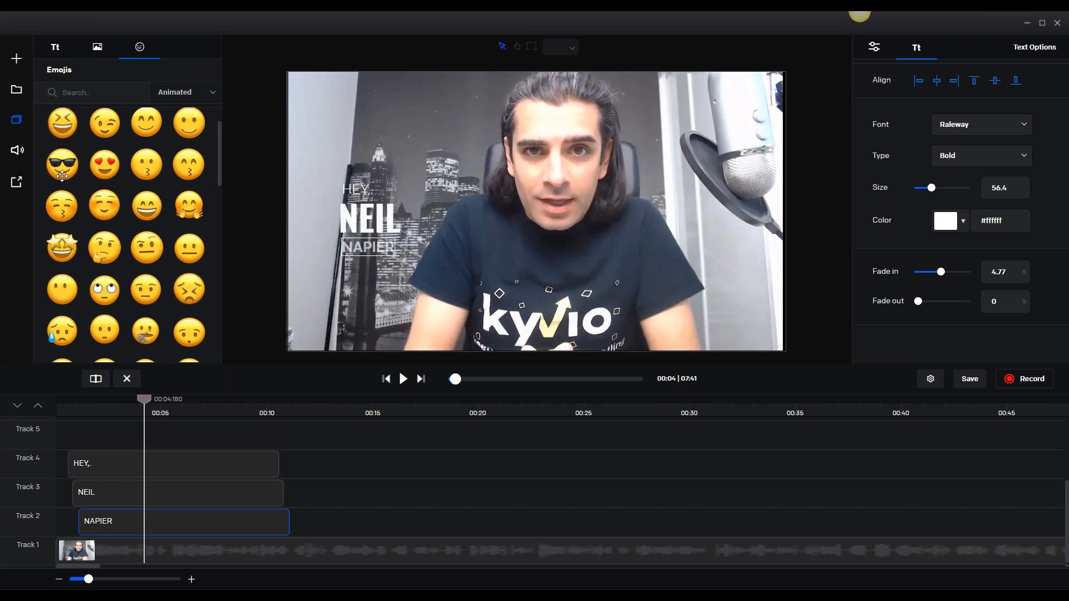
{"action": "left_click_drag", "start_coordinate": [61, 176], "coordinate": [158, 434]}
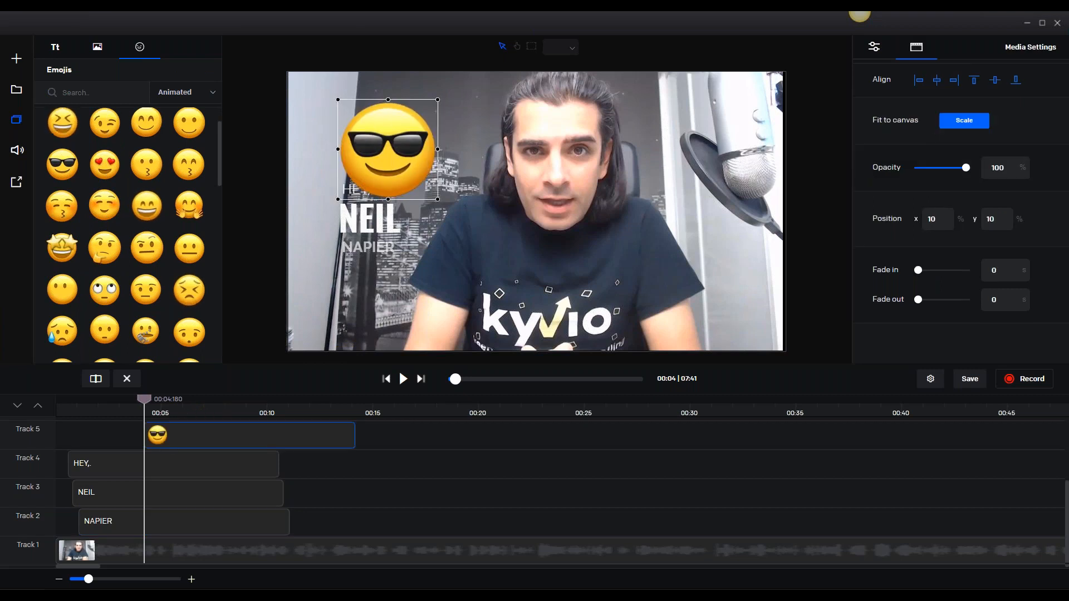
Shrink the sunglasses emoji, place it below the surname at about x 9.3%, y 67.3%, and preview the project from the start
{"action": "left_click_drag", "start_coordinate": [384, 153], "coordinate": [364, 305]}
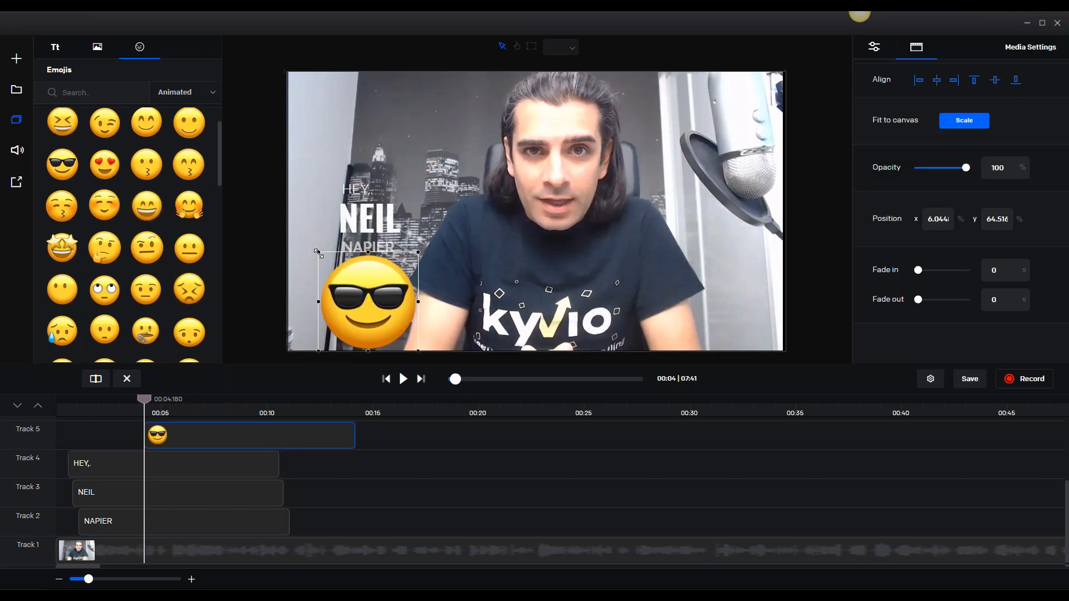
{"action": "left_click_drag", "start_coordinate": [318, 253], "coordinate": [343, 277]}
{"action": "left_click_drag", "start_coordinate": [376, 311], "coordinate": [369, 298]}
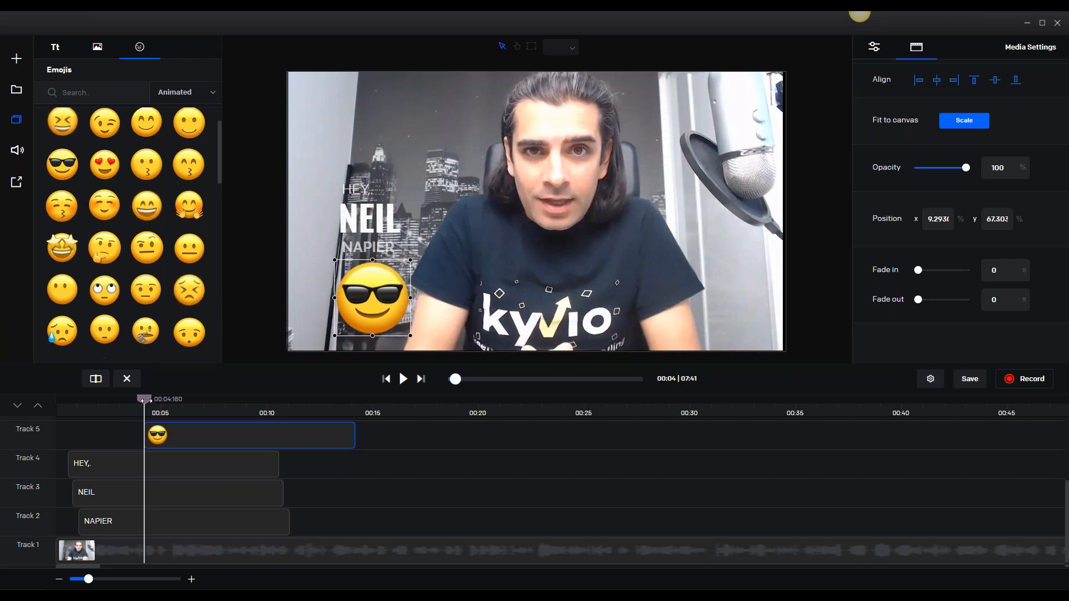
{"action": "left_click_drag", "start_coordinate": [145, 400], "coordinate": [56, 399]}
{"action": "left_click", "coordinate": [401, 382]}
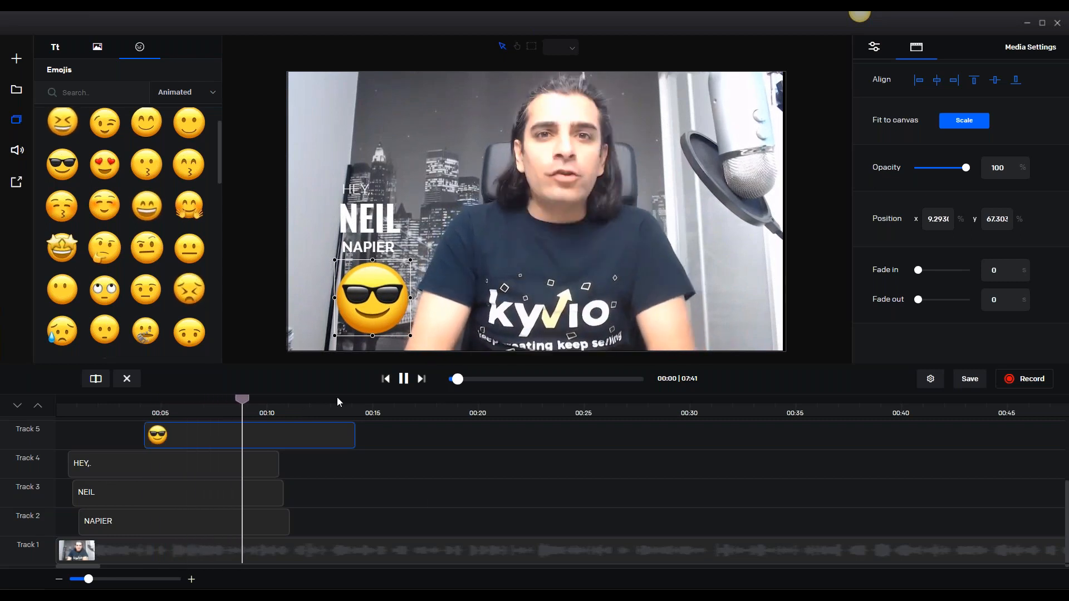
{"action": "left_click", "coordinate": [403, 381]}
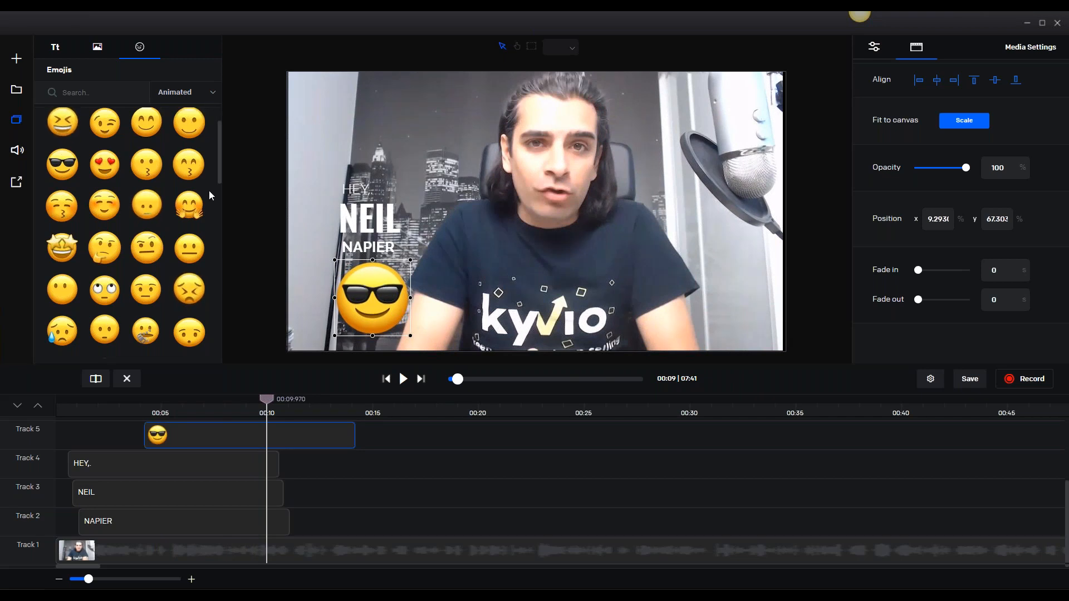
Add the animated laughing emoji to Track 4 after the HEY clip, enlarge it and place it at about x 62.4%, y 54.4%
{"action": "scroll", "coordinate": [209, 191], "scroll_direction": "down", "scroll_amount": 10}
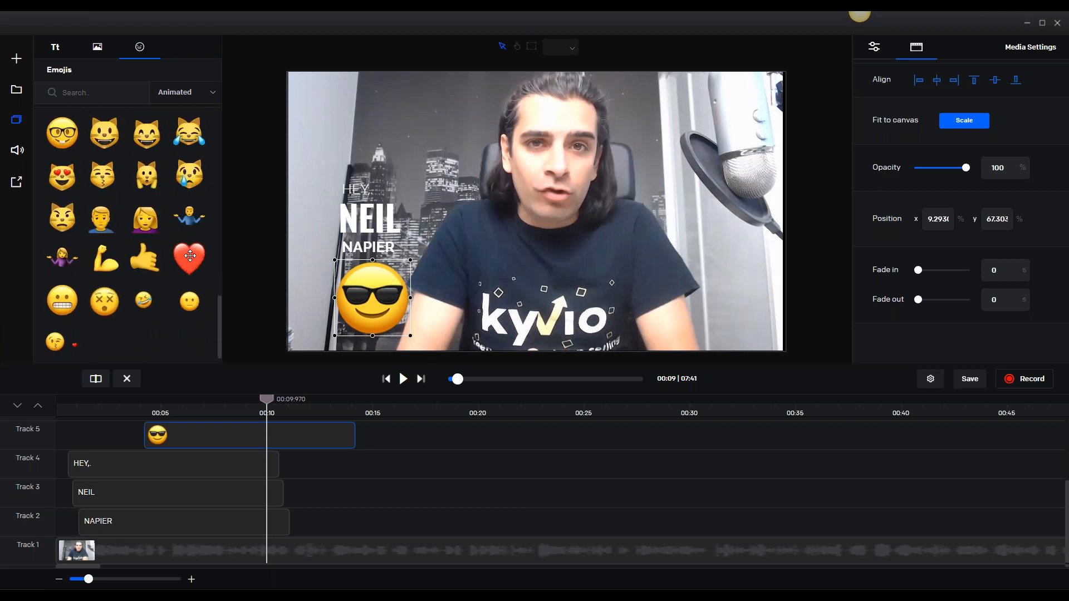
{"action": "left_click_drag", "start_coordinate": [409, 287], "coordinate": [325, 470]}
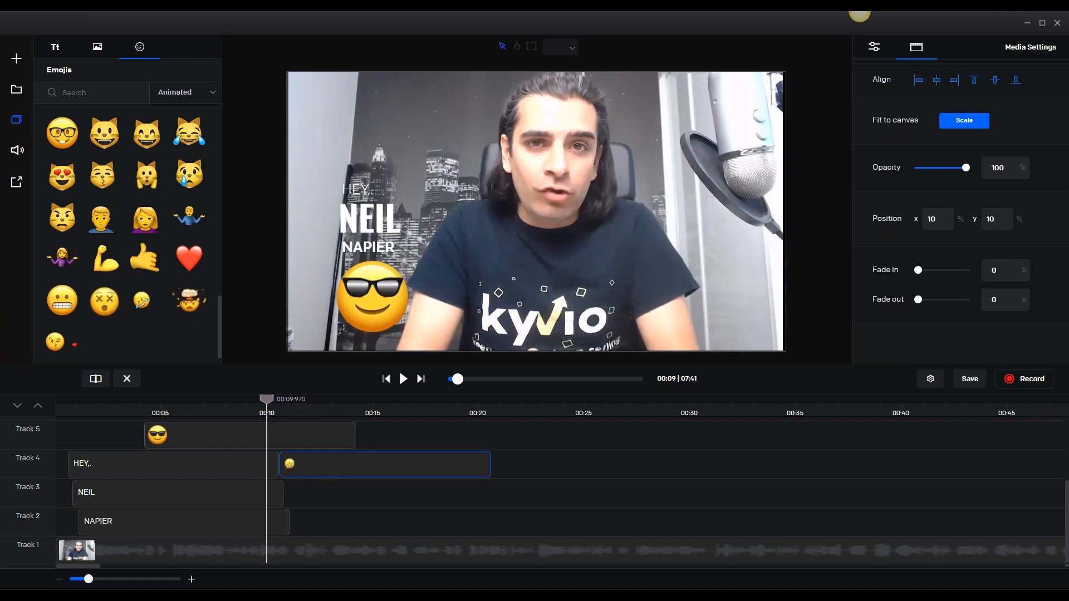
{"action": "left_click_drag", "start_coordinate": [268, 400], "coordinate": [351, 405]}
{"action": "left_click_drag", "start_coordinate": [397, 141], "coordinate": [658, 263]}
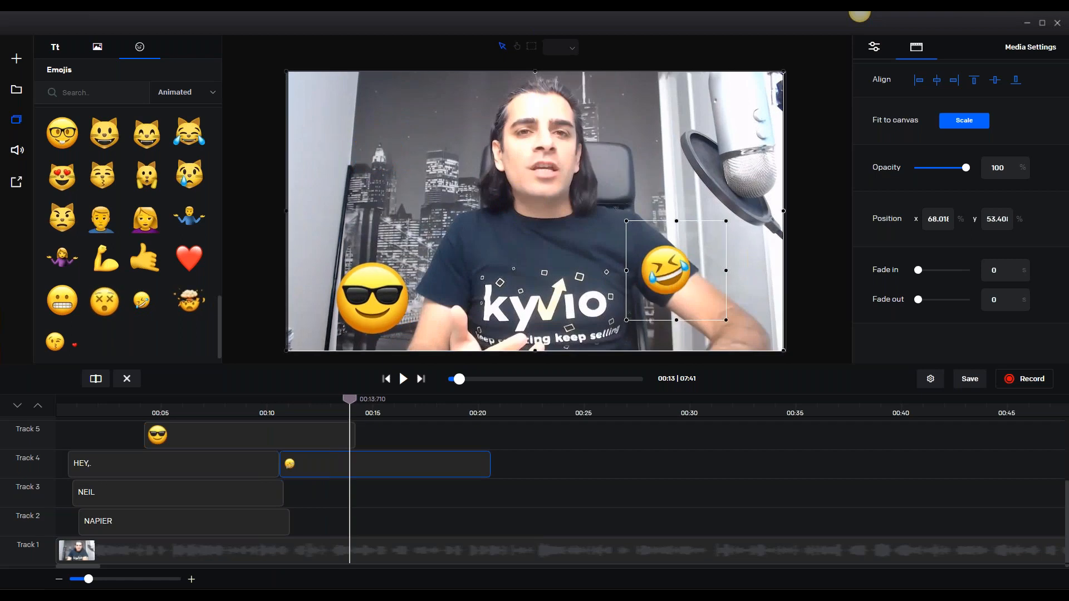
{"action": "left_click_drag", "start_coordinate": [626, 320], "coordinate": [566, 380]}
{"action": "left_click_drag", "start_coordinate": [710, 297], "coordinate": [743, 296]}
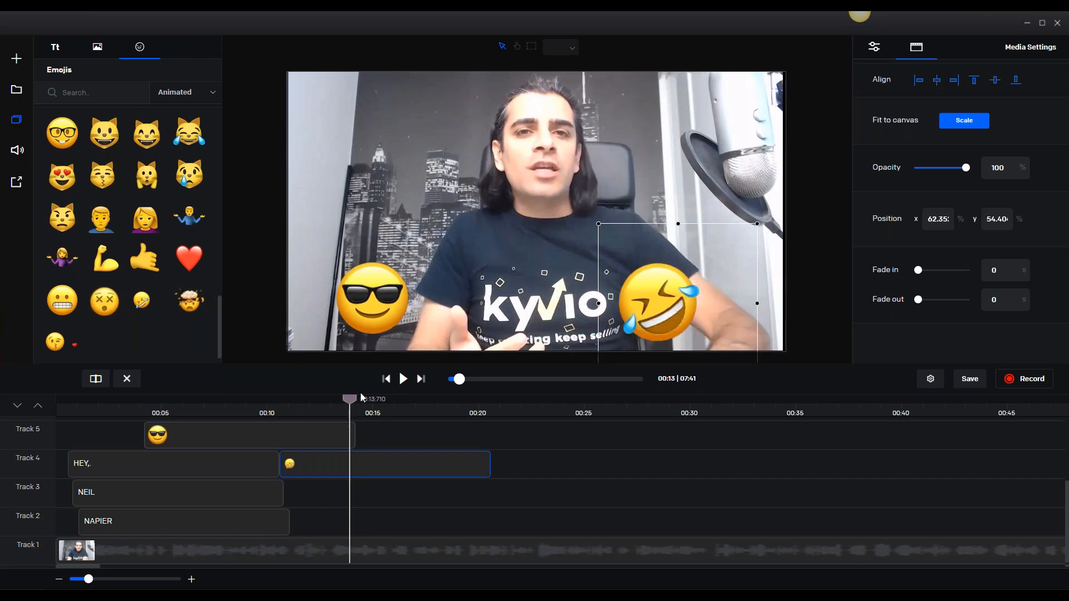
Preview the project from the start through the point where both emojis have played, stopping at about 00:16
{"action": "left_click_drag", "start_coordinate": [351, 400], "coordinate": [2, 406]}
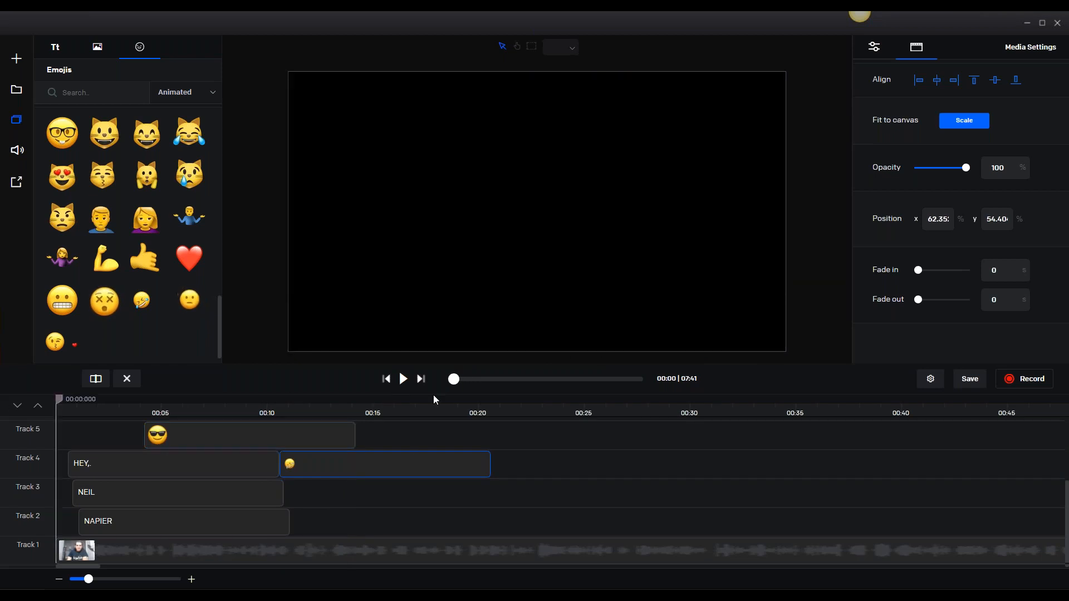
{"action": "left_click", "coordinate": [403, 379]}
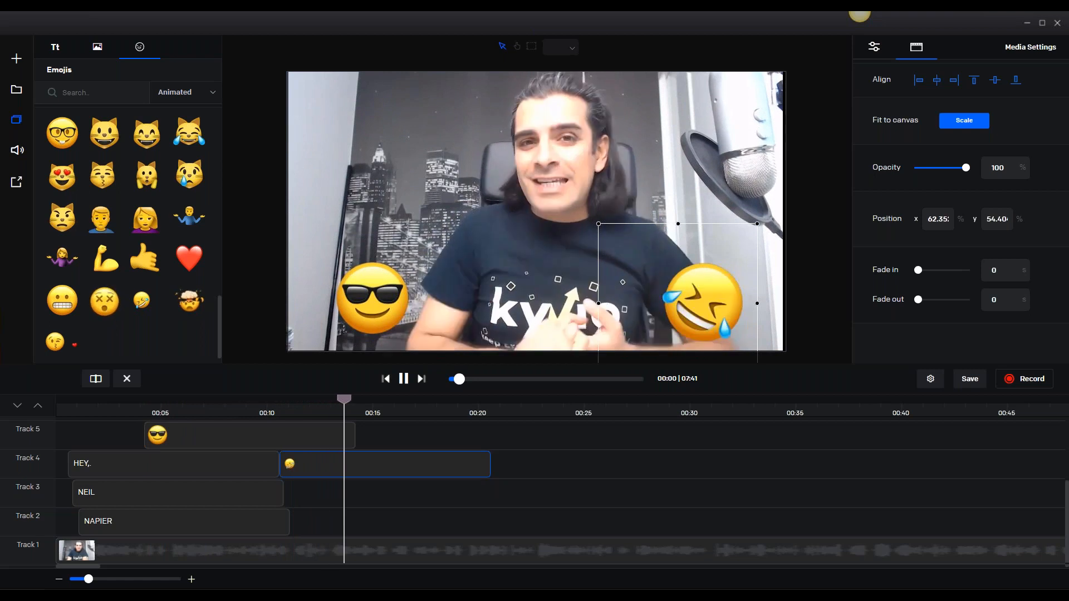
{"action": "left_click", "coordinate": [403, 379]}
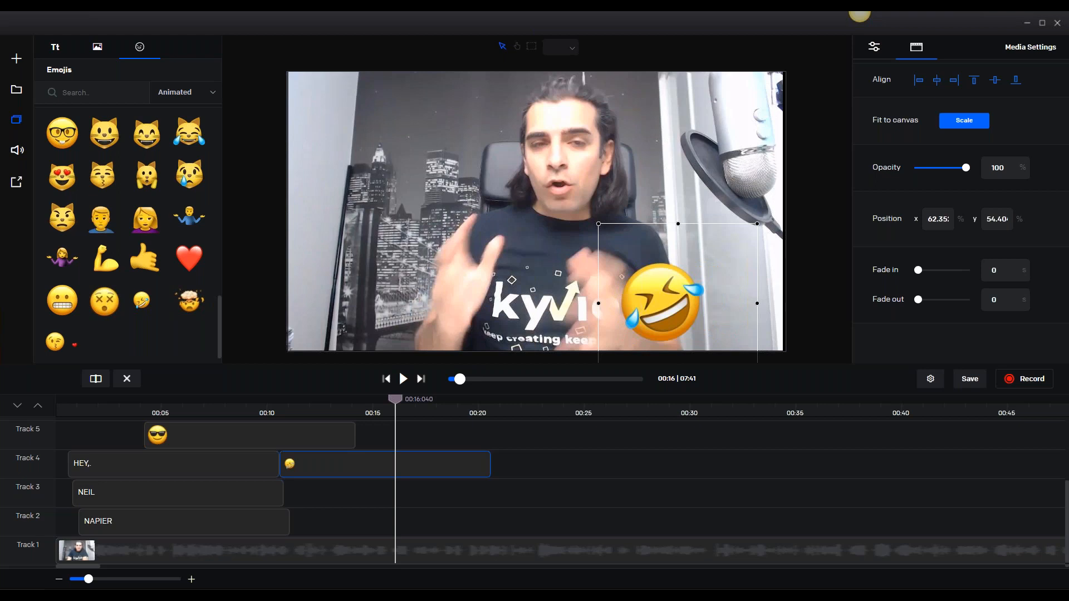
Launch Adobe Premiere Pro as the recording subject and switch back to Create By Vidello
{"action": "key", "text": "super"}
{"action": "type", "text": "prem"}
{"action": "key", "text": "Return"}
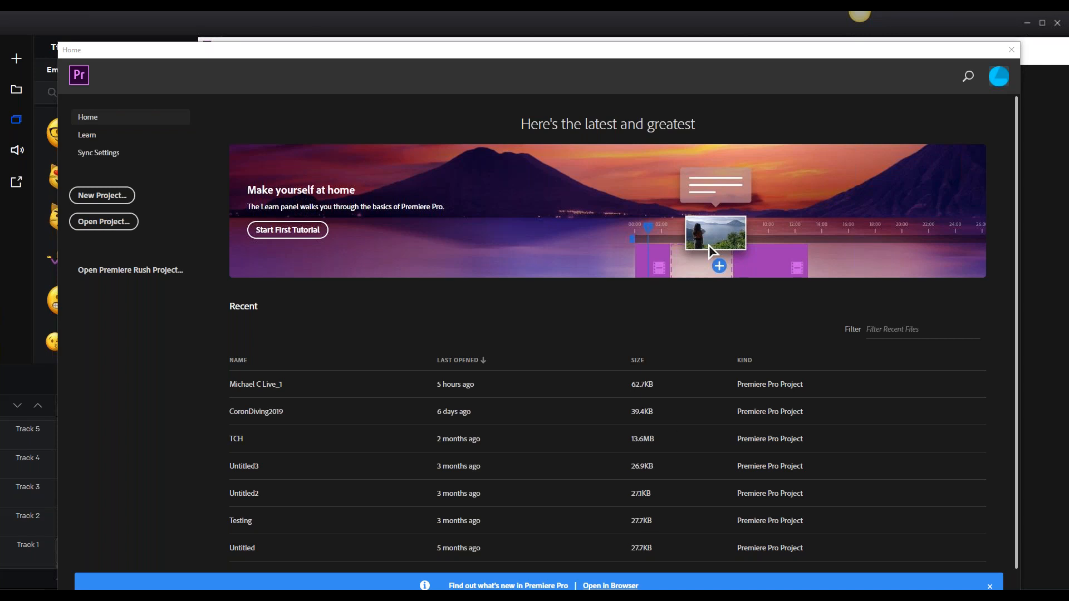
{"action": "left_click", "coordinate": [282, 595]}
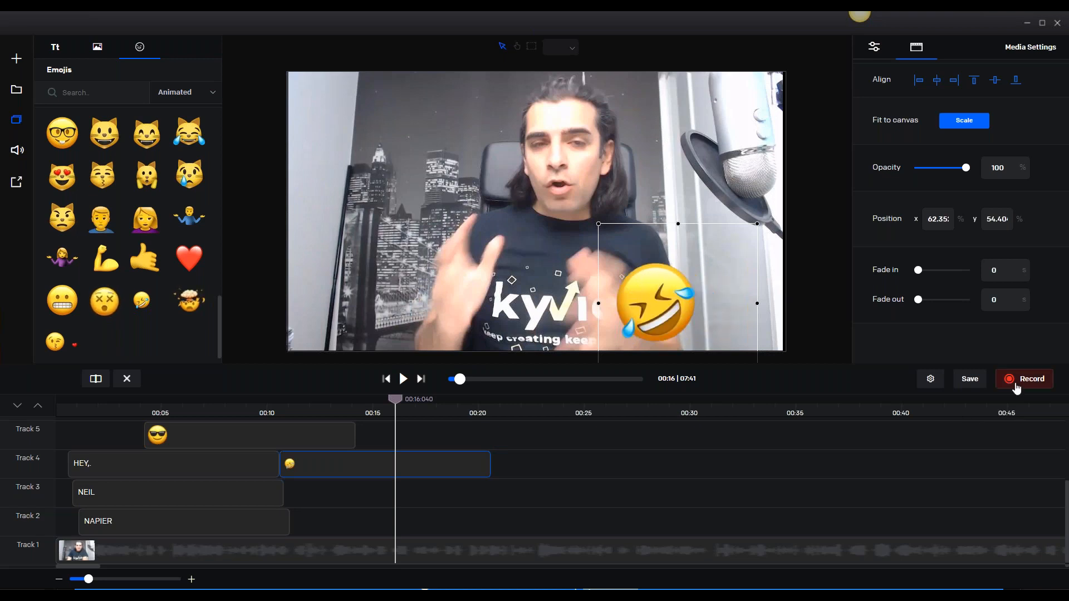
Set up a screen recording of a custom region enlarged to 1352 × 870 over the Premiere Pro home window
{"action": "left_click", "coordinate": [1017, 387]}
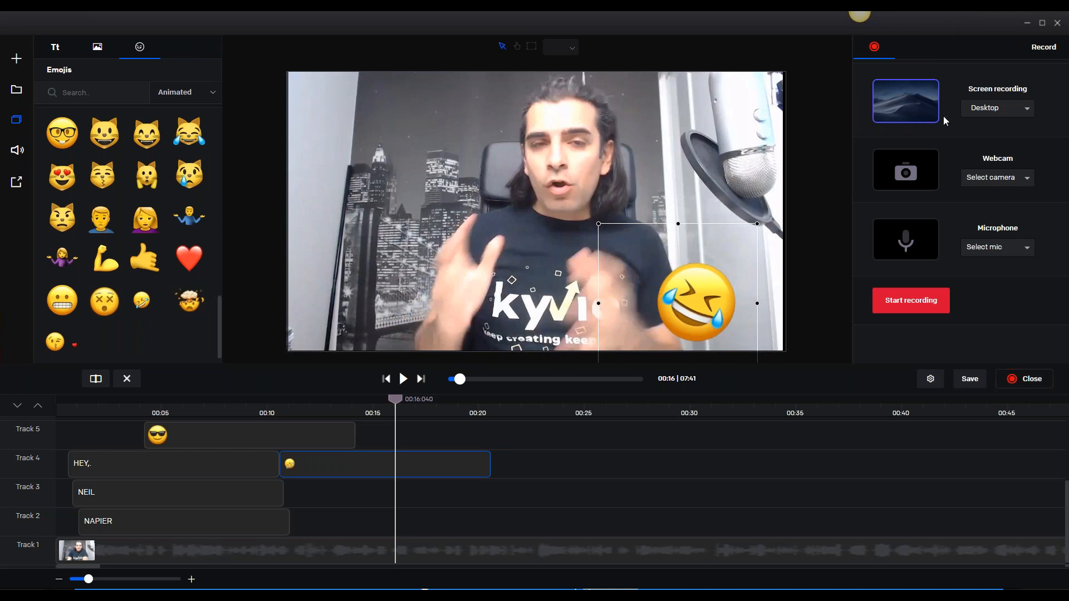
{"action": "left_click", "coordinate": [984, 109]}
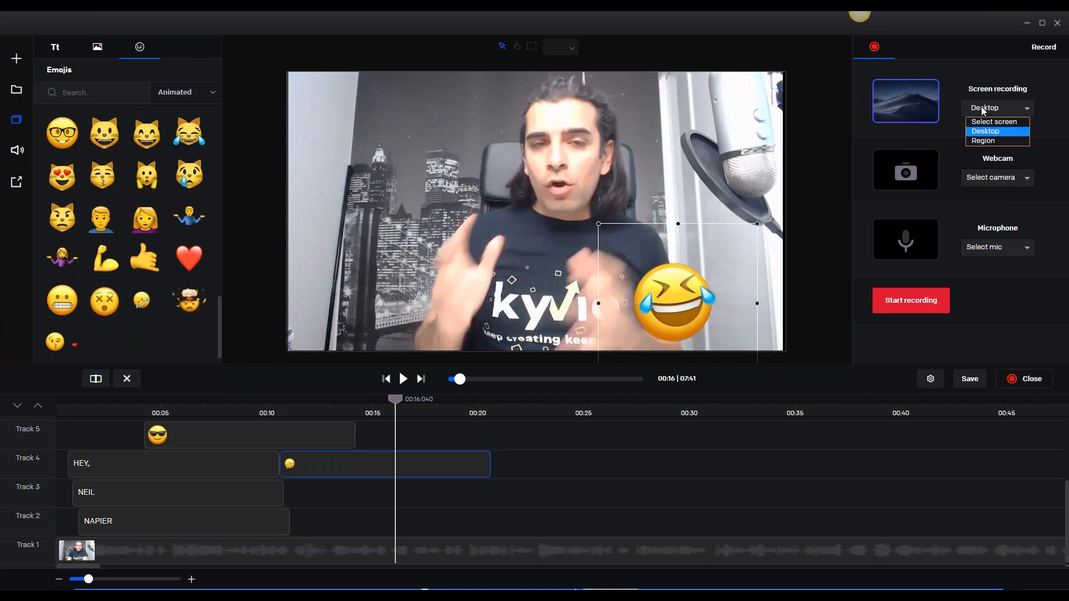
{"action": "left_click", "coordinate": [983, 140]}
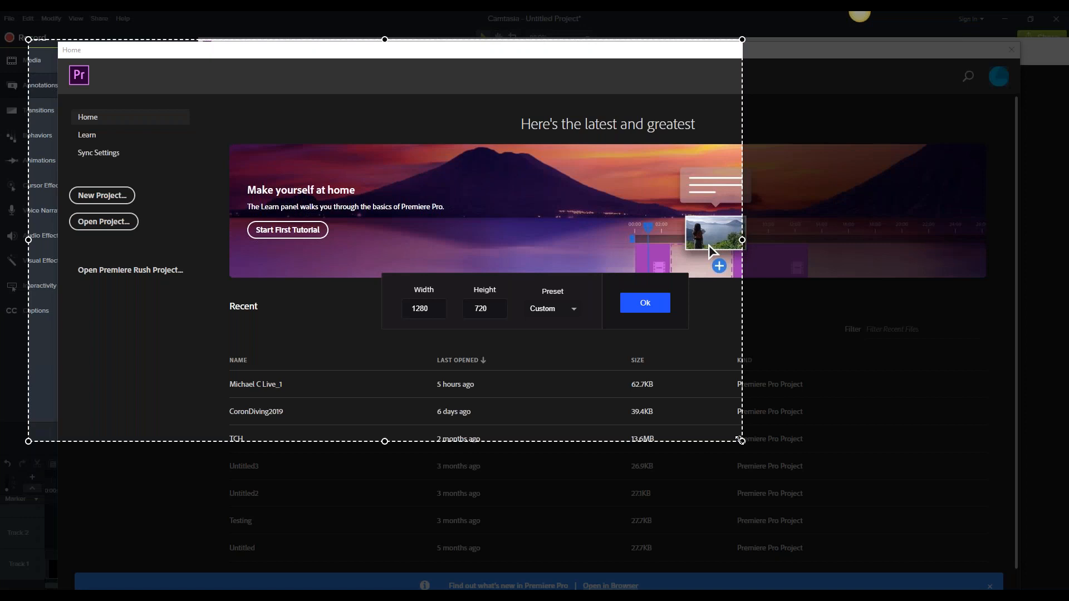
{"action": "left_click_drag", "start_coordinate": [741, 440], "coordinate": [783, 525]}
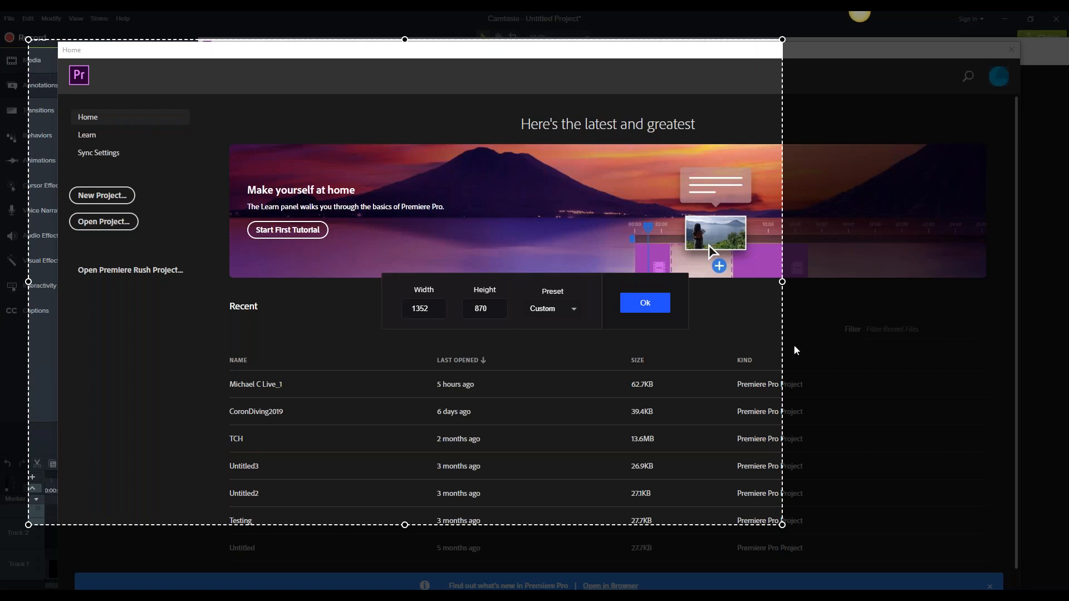
{"action": "left_click", "coordinate": [628, 308]}
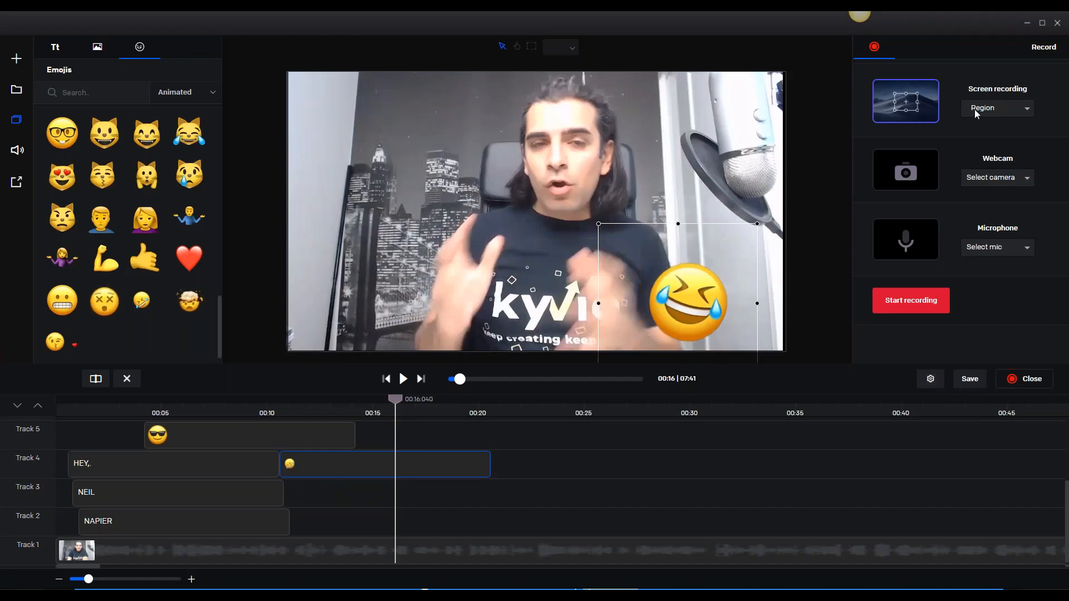
{"action": "left_click", "coordinate": [1002, 250]}
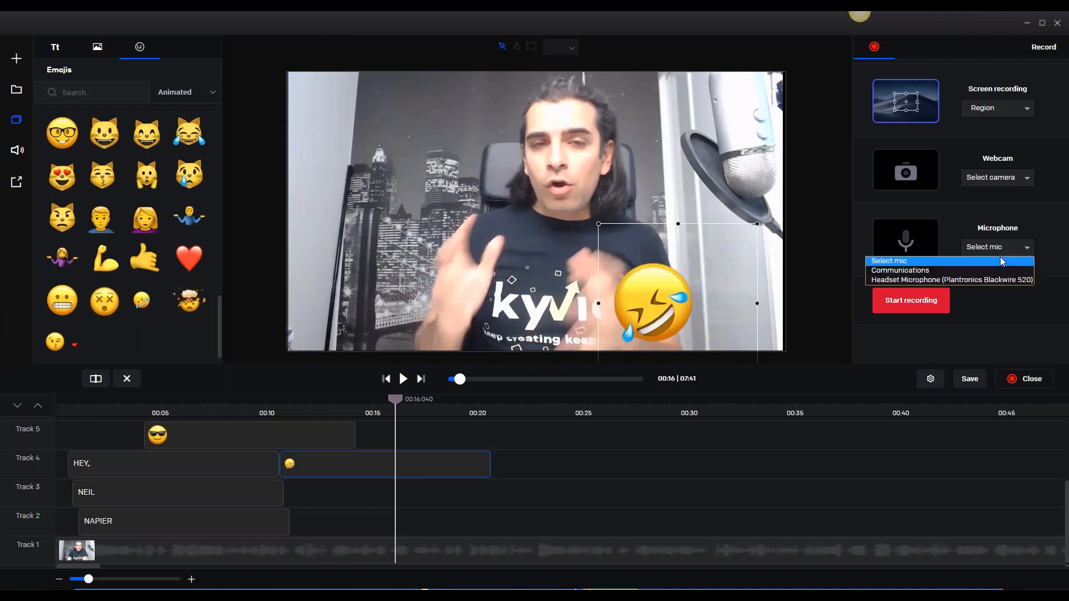
{"action": "left_click", "coordinate": [979, 346]}
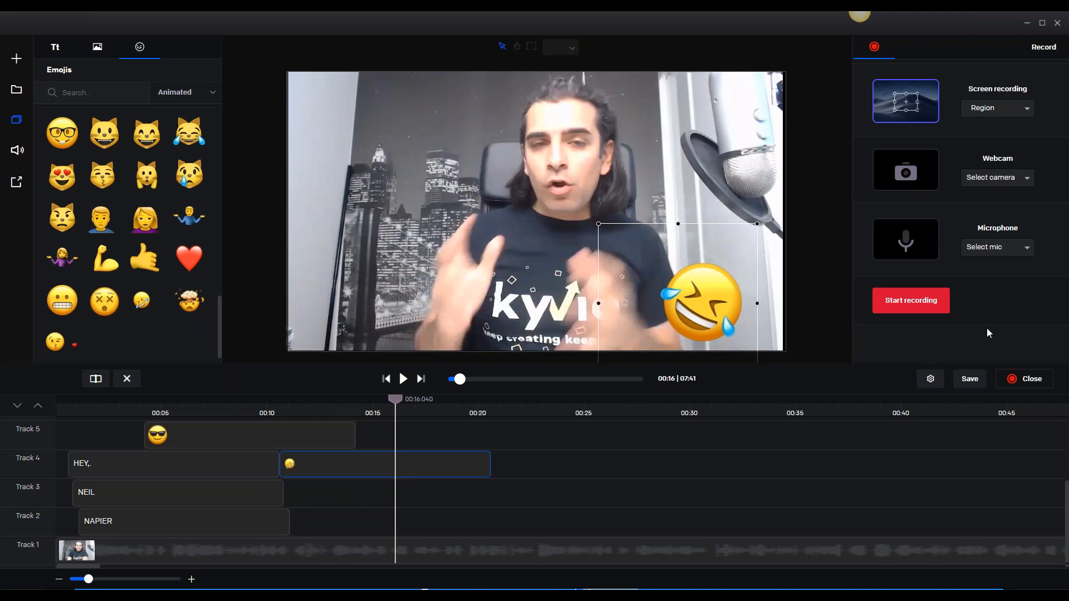
{"action": "left_click", "coordinate": [994, 251]}
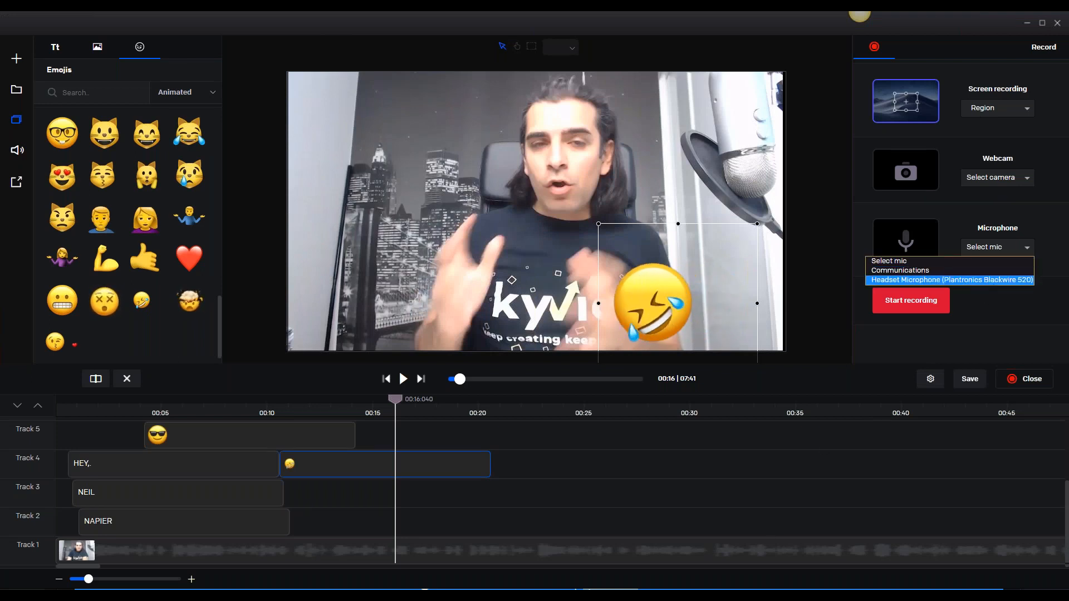
{"action": "left_click", "coordinate": [887, 345]}
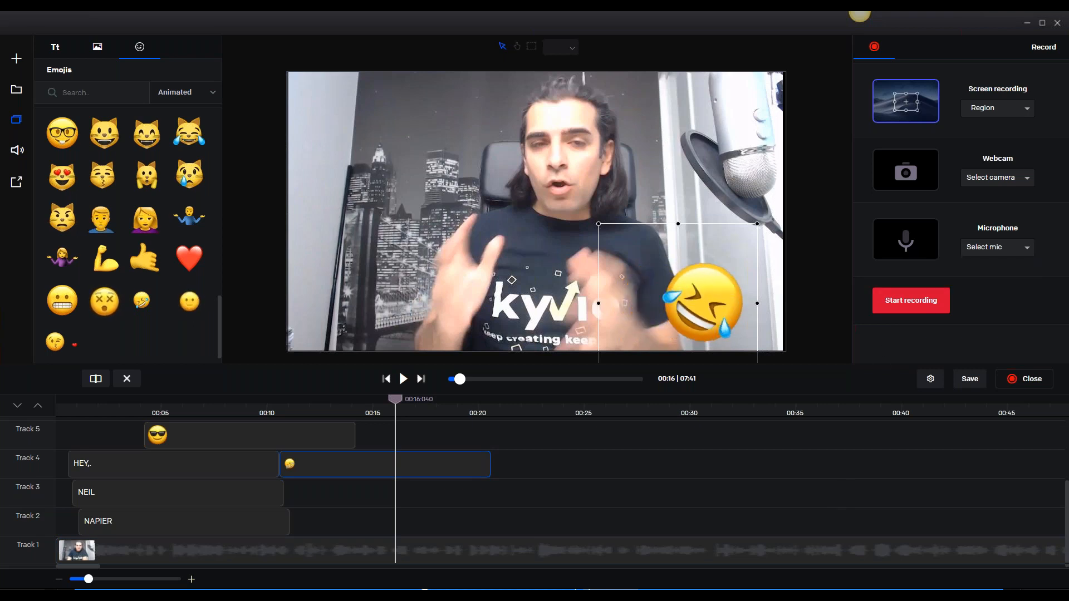
Move the playhead to 00:14.500 and confirm the 1352 × 870 recording region again
{"action": "left_click_drag", "start_coordinate": [395, 399], "coordinate": [363, 400]}
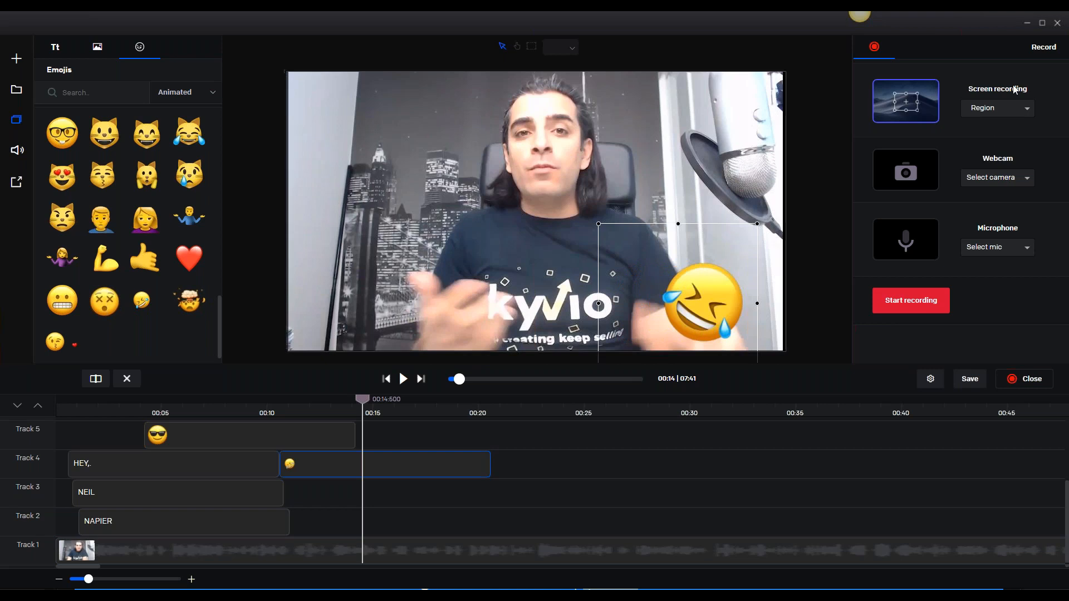
{"action": "left_click", "coordinate": [1002, 108]}
{"action": "left_click", "coordinate": [998, 141]}
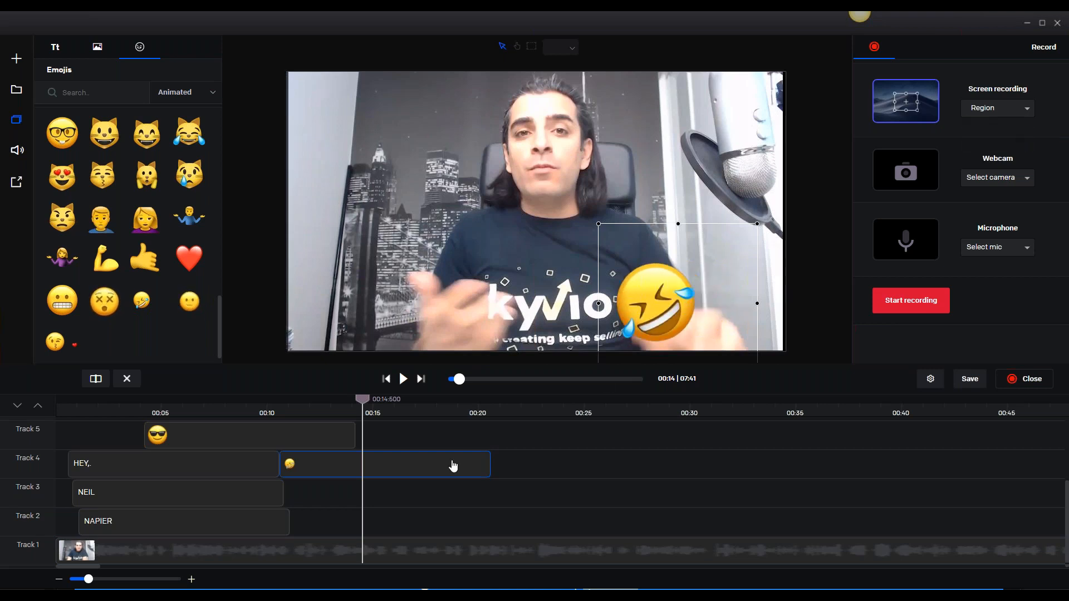
{"action": "left_click", "coordinate": [997, 109]}
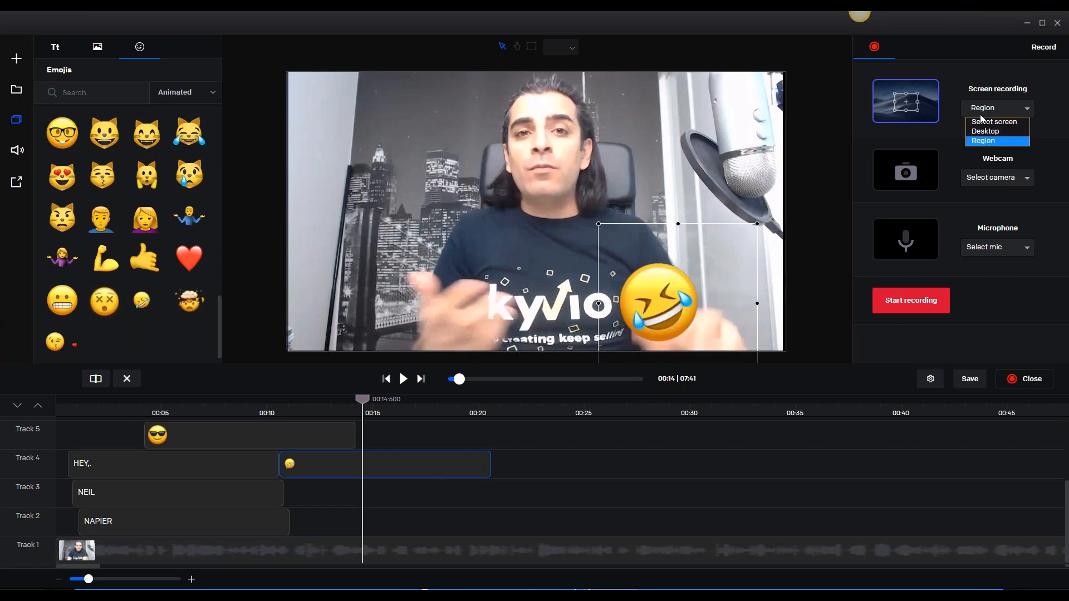
{"action": "left_click", "coordinate": [1000, 116]}
{"action": "left_click", "coordinate": [999, 112]}
{"action": "left_click", "coordinate": [997, 141]}
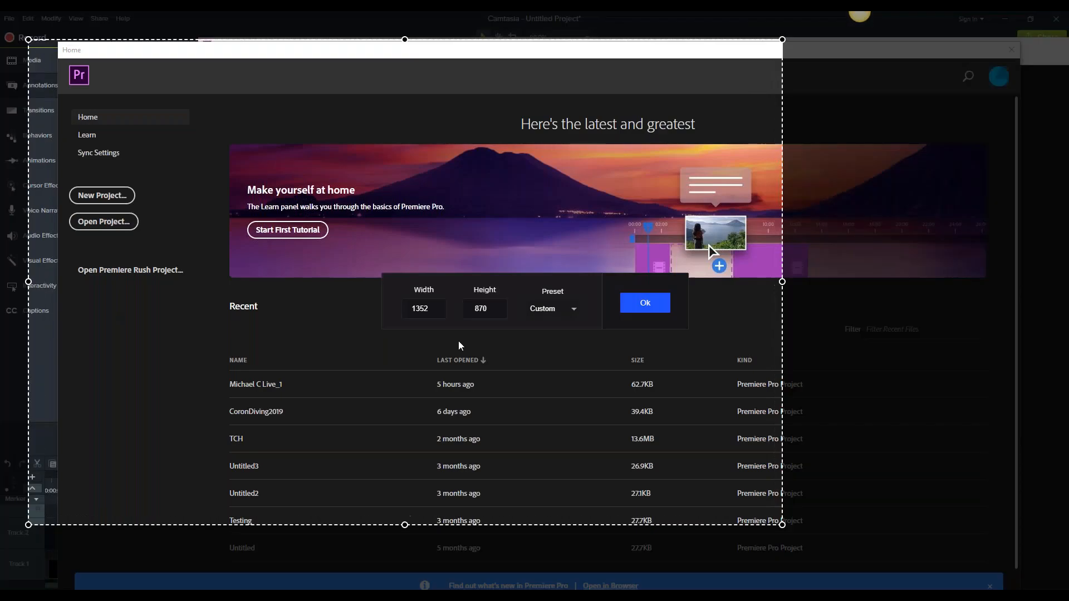
{"action": "left_click", "coordinate": [645, 303]}
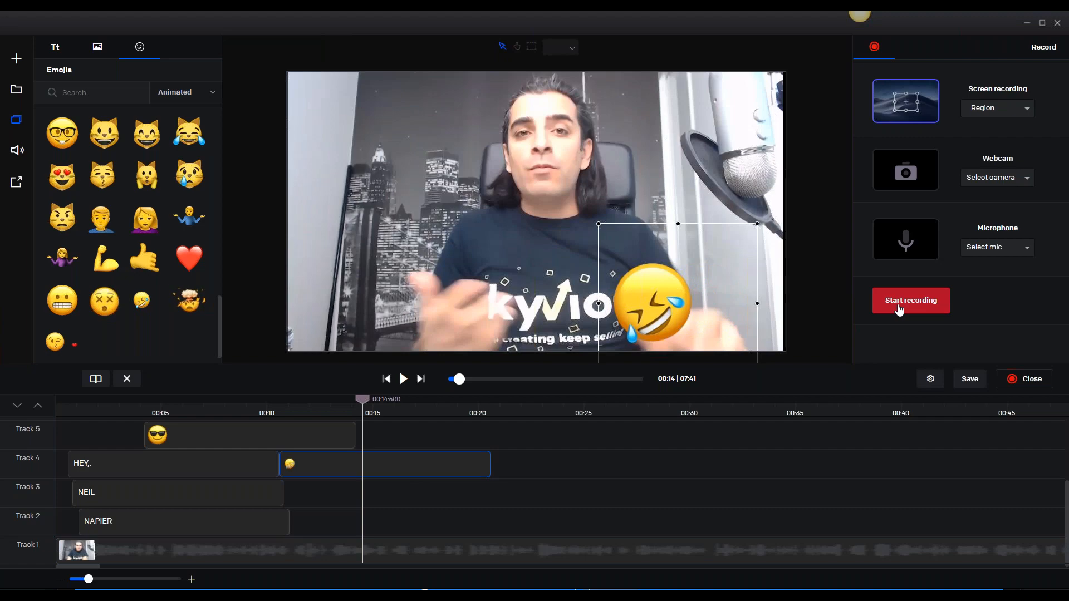
Record the selected region while creating a new project in Premiere Pro, and stop the recording in Create By Vidello
{"action": "left_click", "coordinate": [899, 308]}
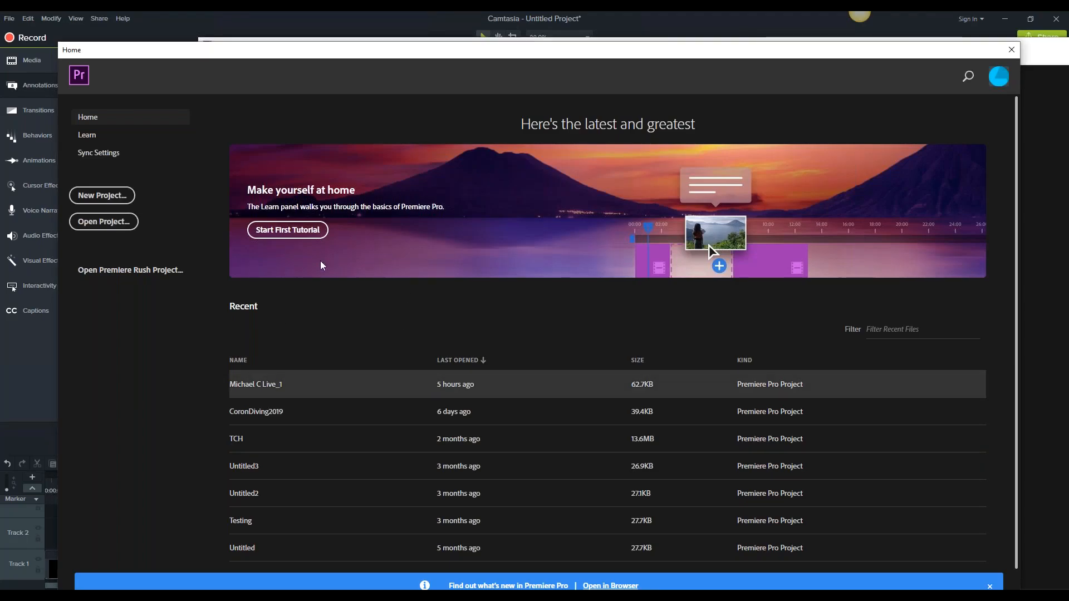
{"action": "left_click", "coordinate": [102, 195]}
{"action": "left_click_drag", "start_coordinate": [851, 140], "coordinate": [556, 133]}
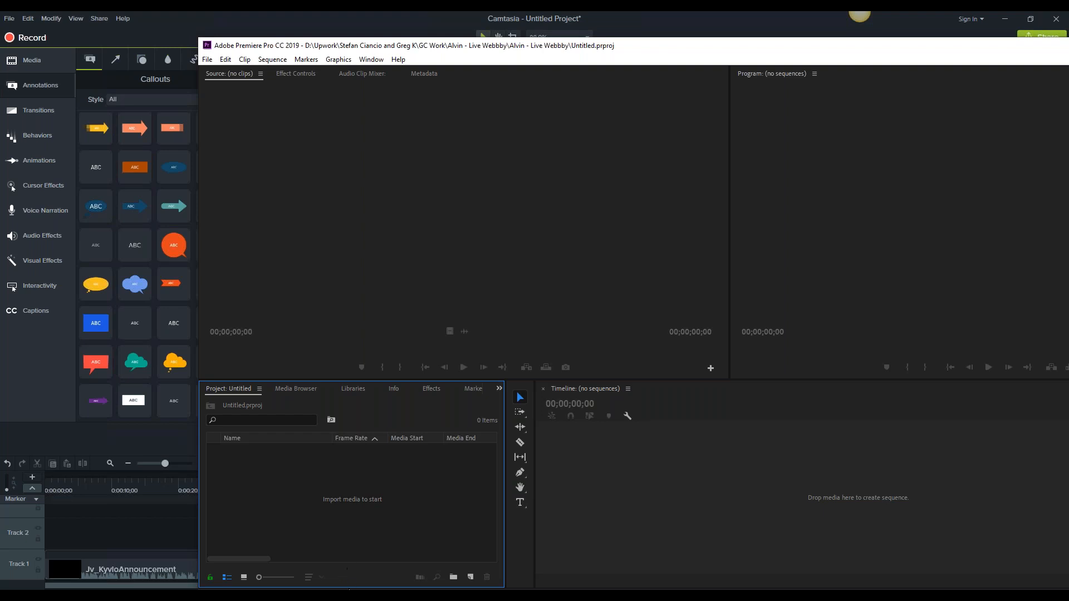
{"action": "left_click", "coordinate": [313, 596]}
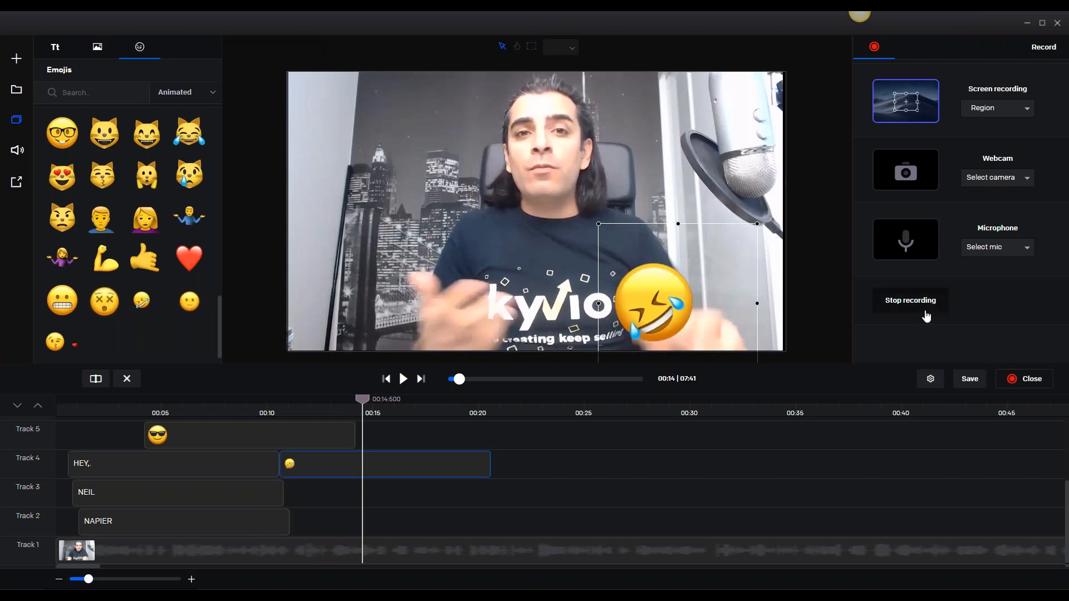
{"action": "left_click", "coordinate": [925, 316]}
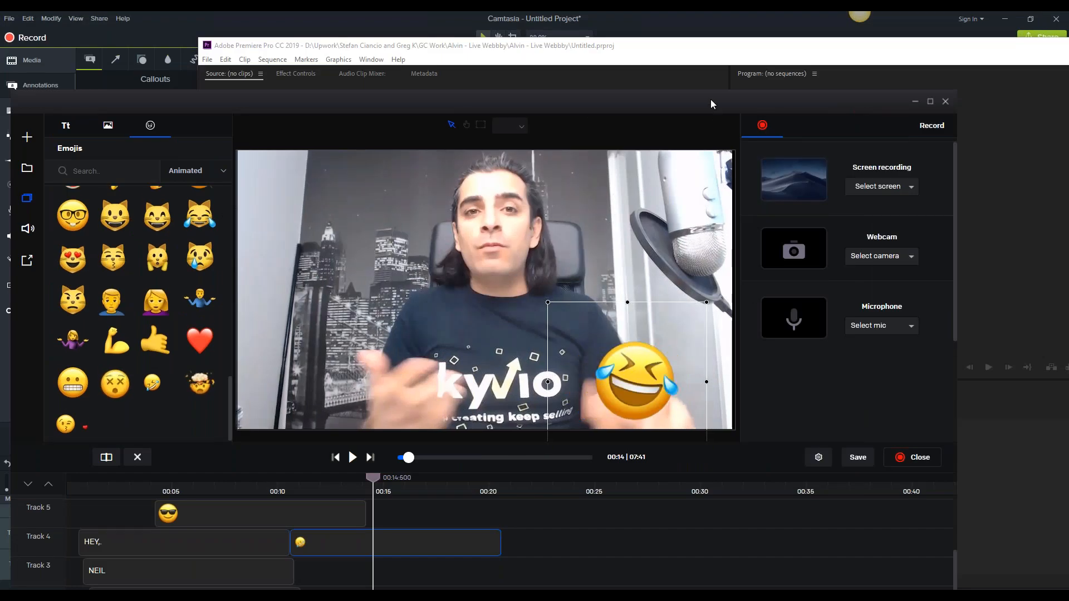
Minimize Premiere Pro and maximize the Create By Vidello window with the project's media files shown
{"action": "left_click", "coordinate": [572, 49]}
{"action": "left_click_drag", "start_coordinate": [821, 38], "coordinate": [587, 146]}
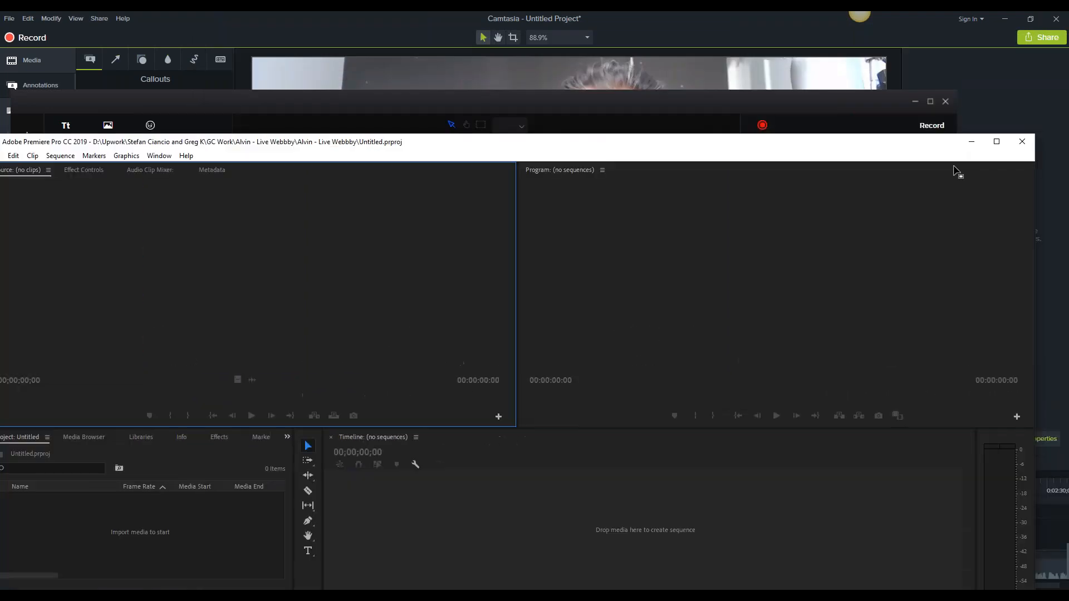
{"action": "left_click", "coordinate": [970, 142]}
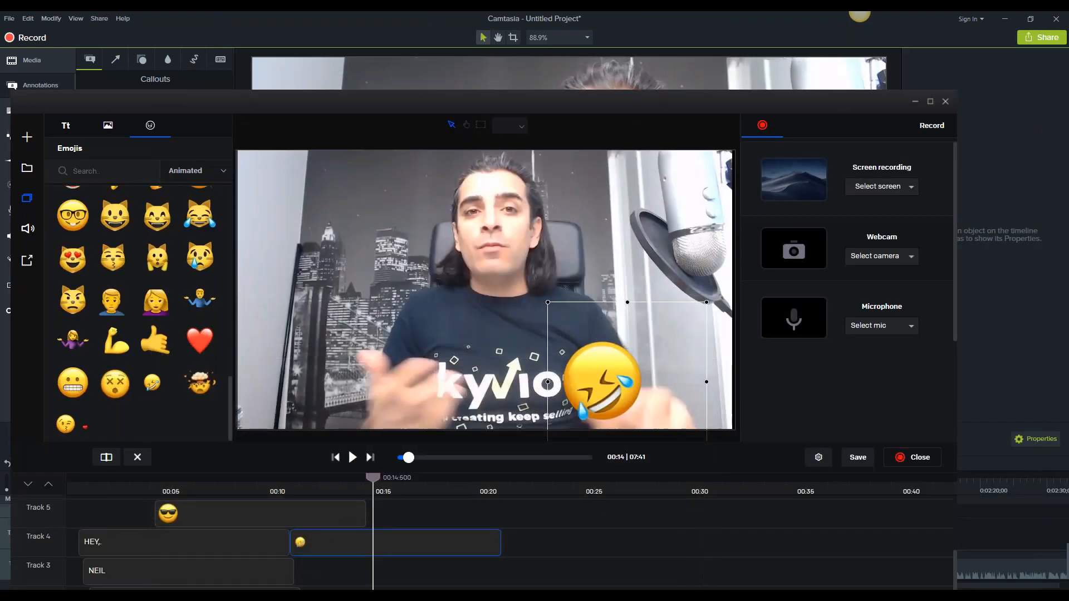
{"action": "left_click", "coordinate": [108, 124]}
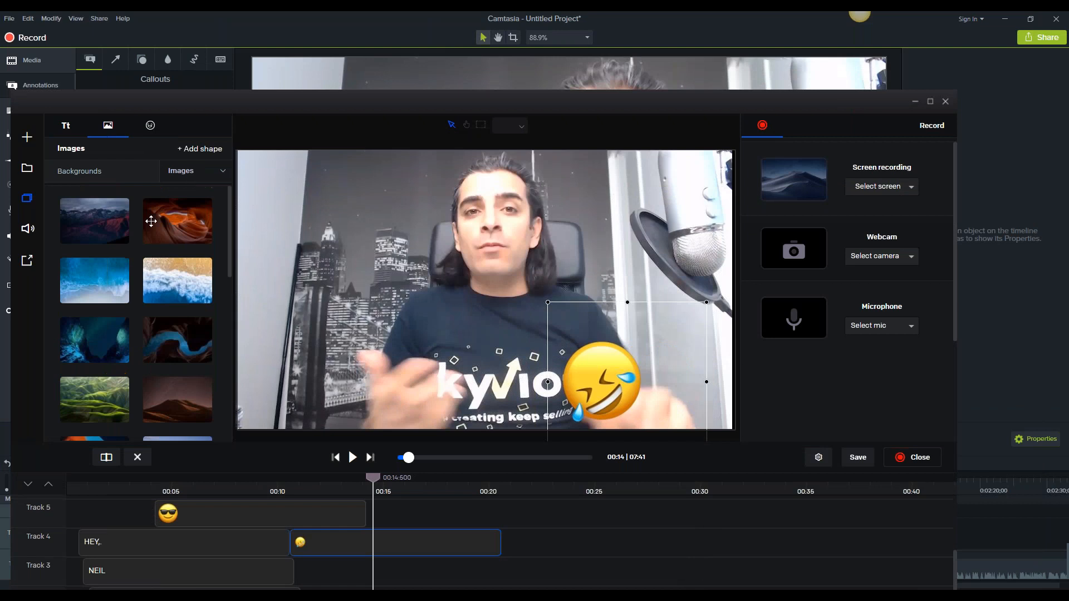
{"action": "left_click", "coordinate": [26, 167]}
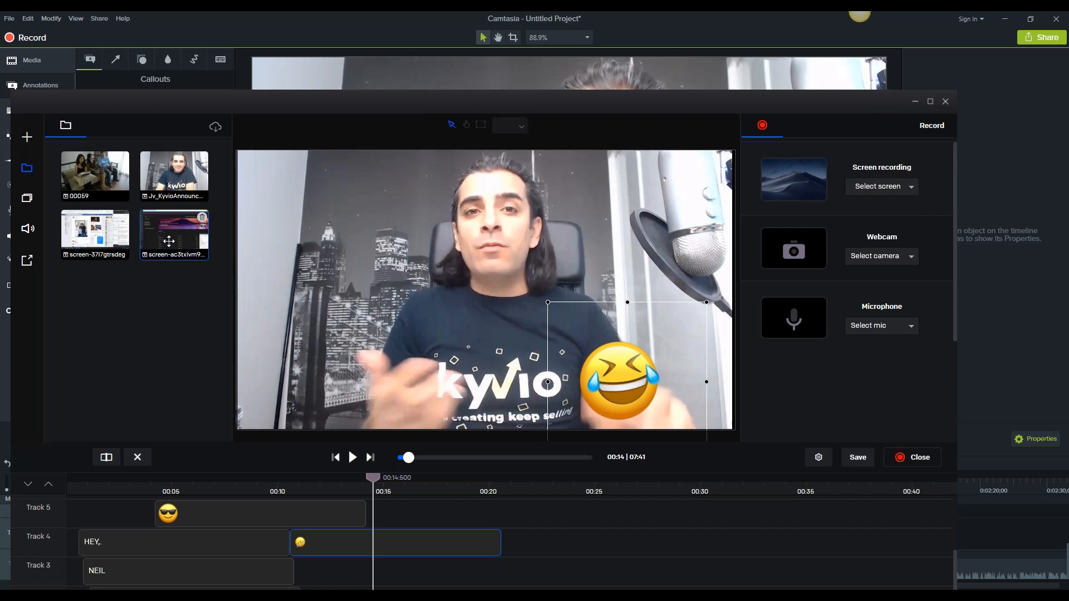
{"action": "double_click", "coordinate": [246, 103]}
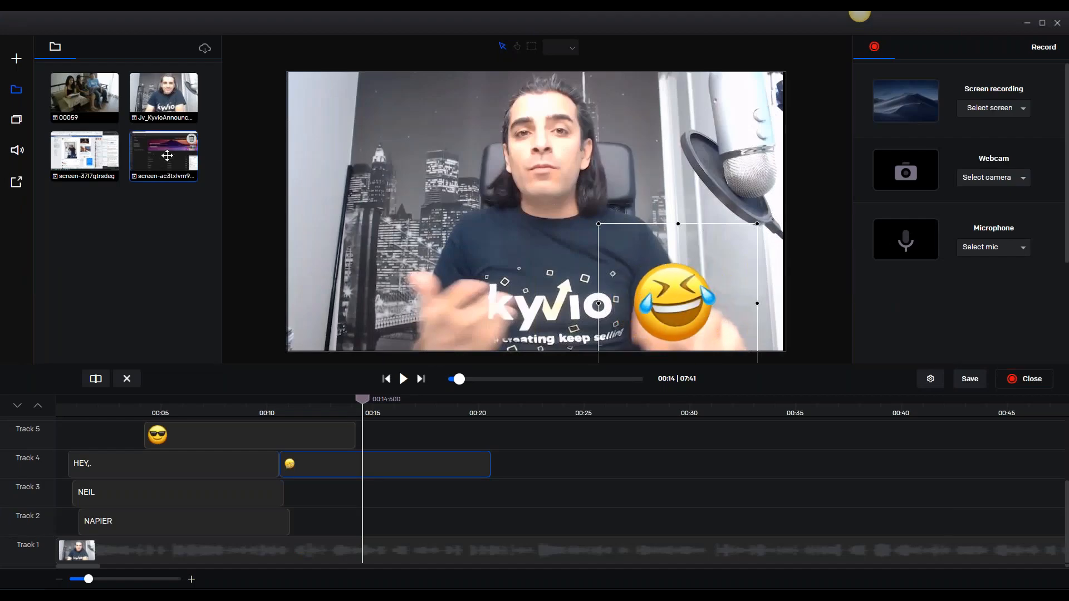
Add the new screen recording to Track 3 at 00:14.500, shrink it and place it at about x 0.6%, y 46.6%
{"action": "left_click_drag", "start_coordinate": [167, 155], "coordinate": [411, 493]}
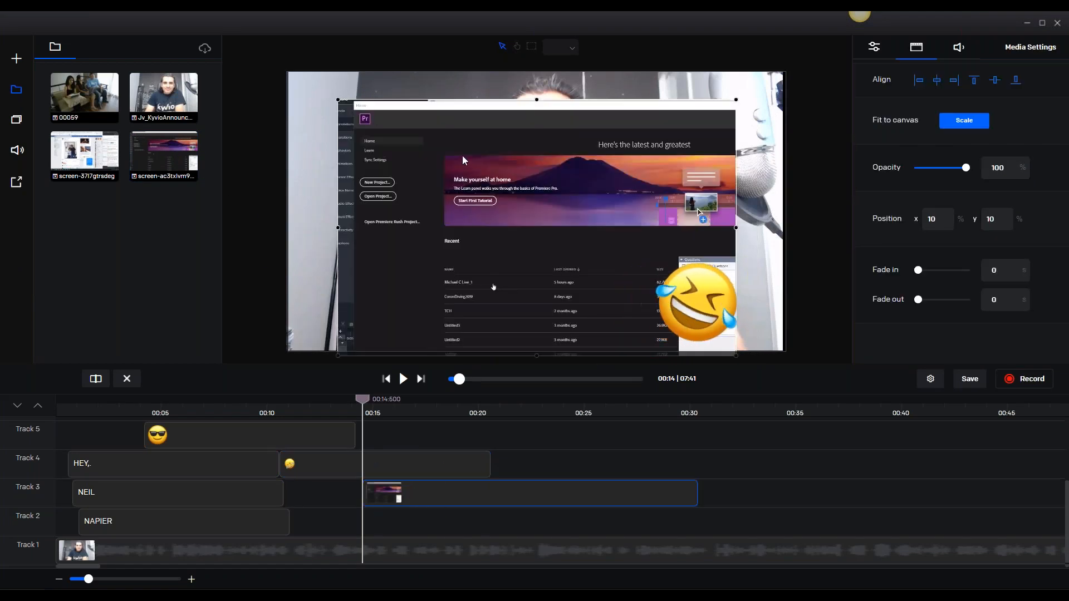
{"action": "left_click_drag", "start_coordinate": [340, 100], "coordinate": [498, 208]}
{"action": "left_click_drag", "start_coordinate": [548, 272], "coordinate": [339, 254]}
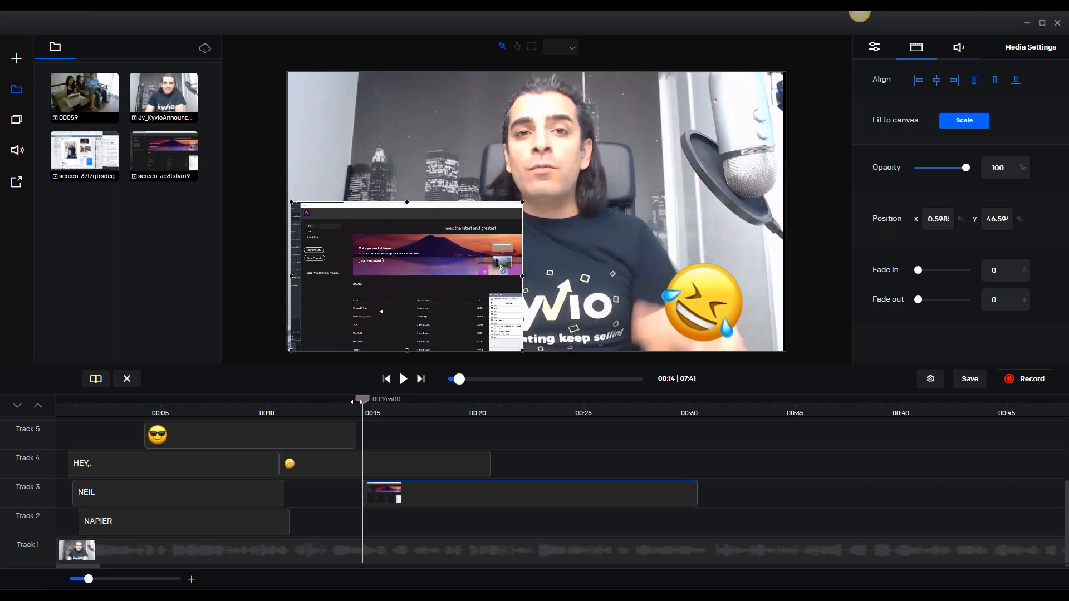
{"action": "left_click_drag", "start_coordinate": [362, 399], "coordinate": [342, 399]}
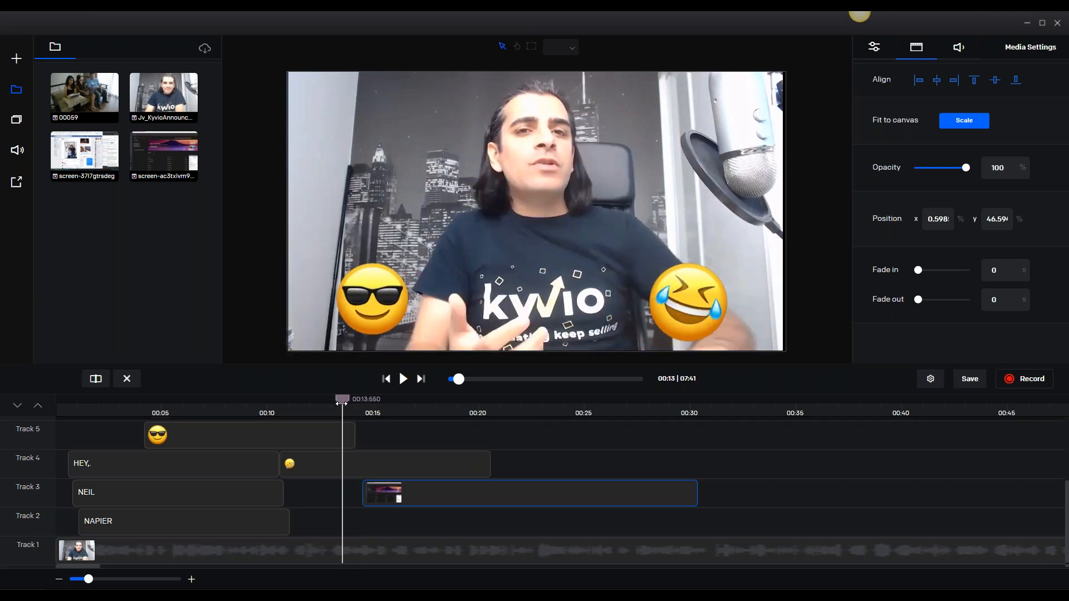
Preview the overlaid screen recording from 00:13.550 until 00:29.520, and move the playhead to 00:23.610
{"action": "left_click", "coordinate": [403, 379]}
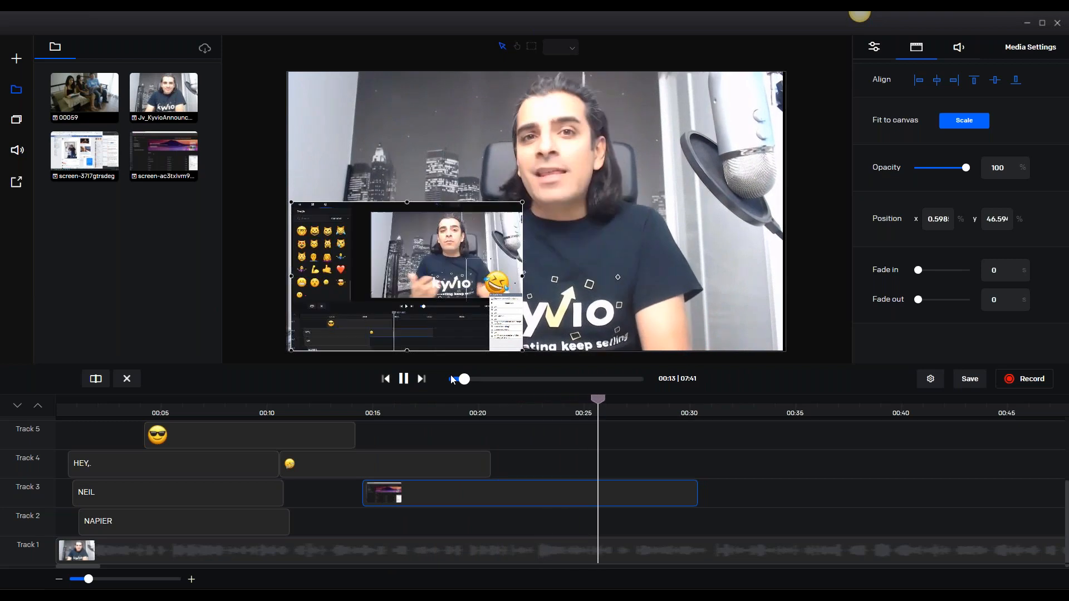
{"action": "left_click", "coordinate": [404, 383]}
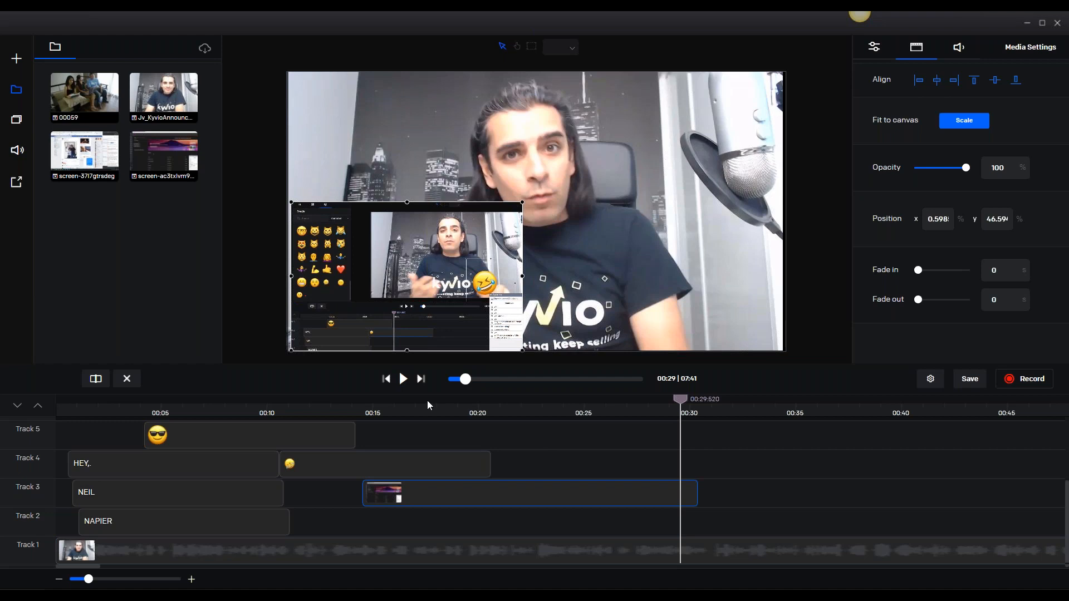
{"action": "left_click_drag", "start_coordinate": [392, 400], "coordinate": [554, 400]}
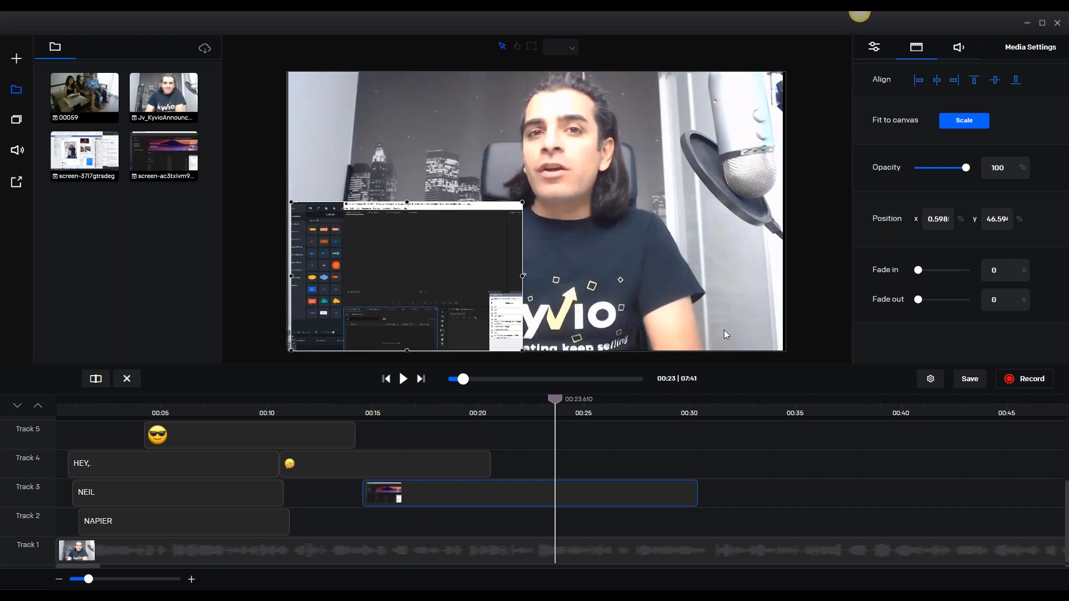
Set the Track 3 screen recording's opacity to 93.02% and fade-in to 0.47 s, and return the playhead to 00:13.130
{"action": "mouse_move", "coordinate": [966, 168]}
{"action": "left_mouse_down"}
{"action": "mouse_move", "coordinate": [941, 177]}
{"action": "mouse_move", "coordinate": [965, 174]}
{"action": "left_mouse_up"}
{"action": "left_click_drag", "start_coordinate": [918, 270], "coordinate": [920, 271]}
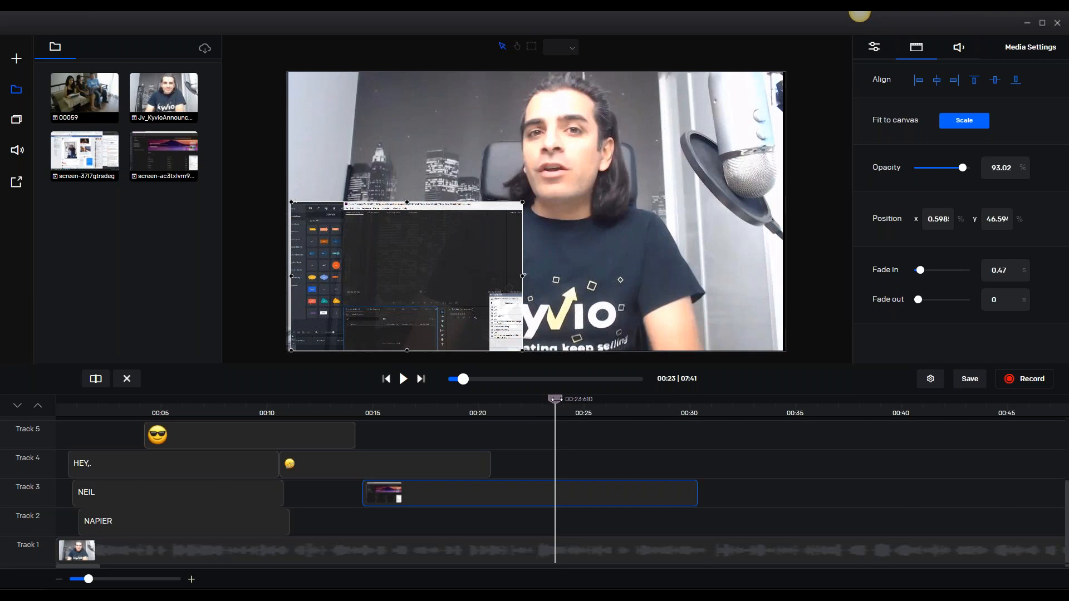
{"action": "left_click_drag", "start_coordinate": [555, 400], "coordinate": [333, 400]}
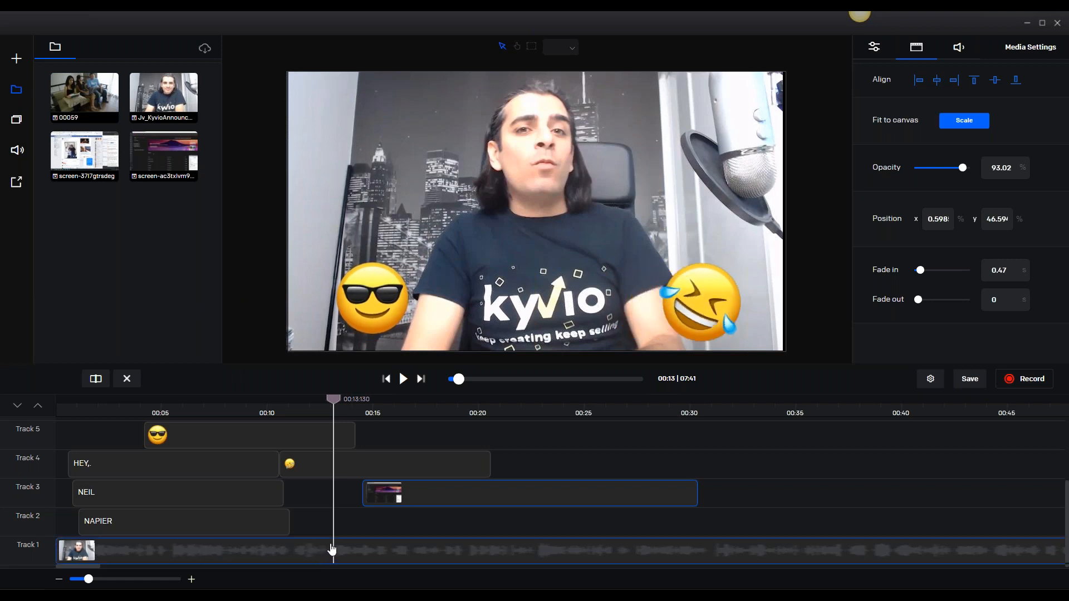
Switch to the running PowerPoint slide show
{"action": "mouse_move", "coordinate": [261, 596]}
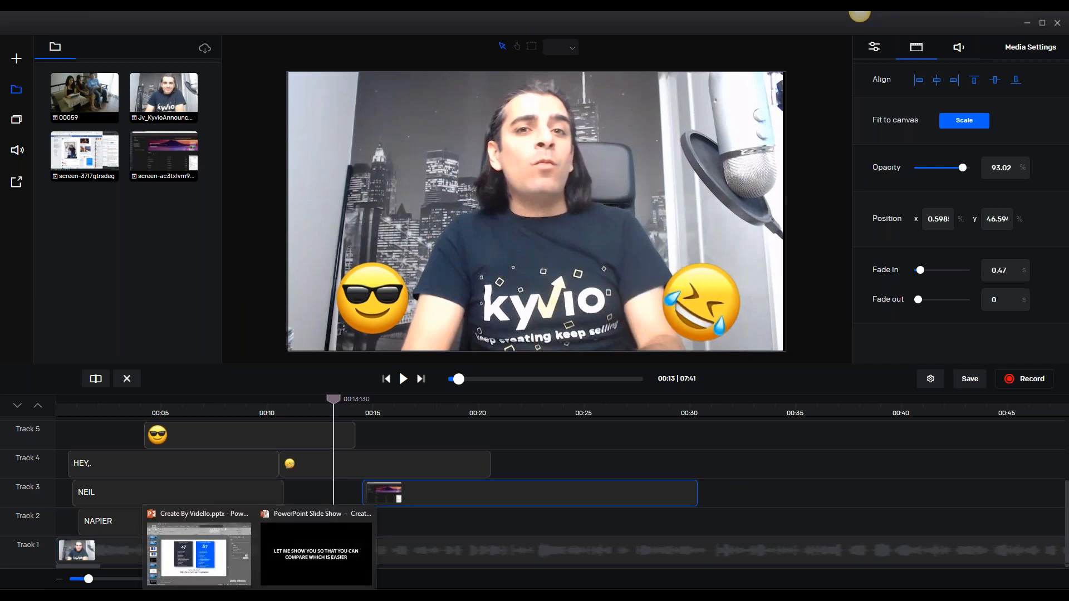
{"action": "left_click", "coordinate": [290, 561]}
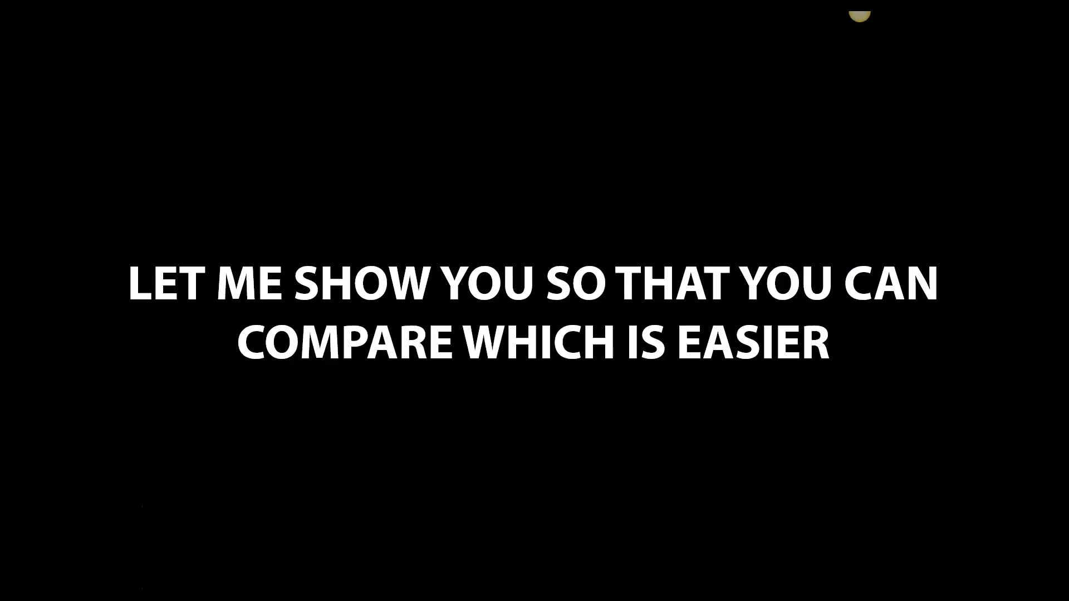
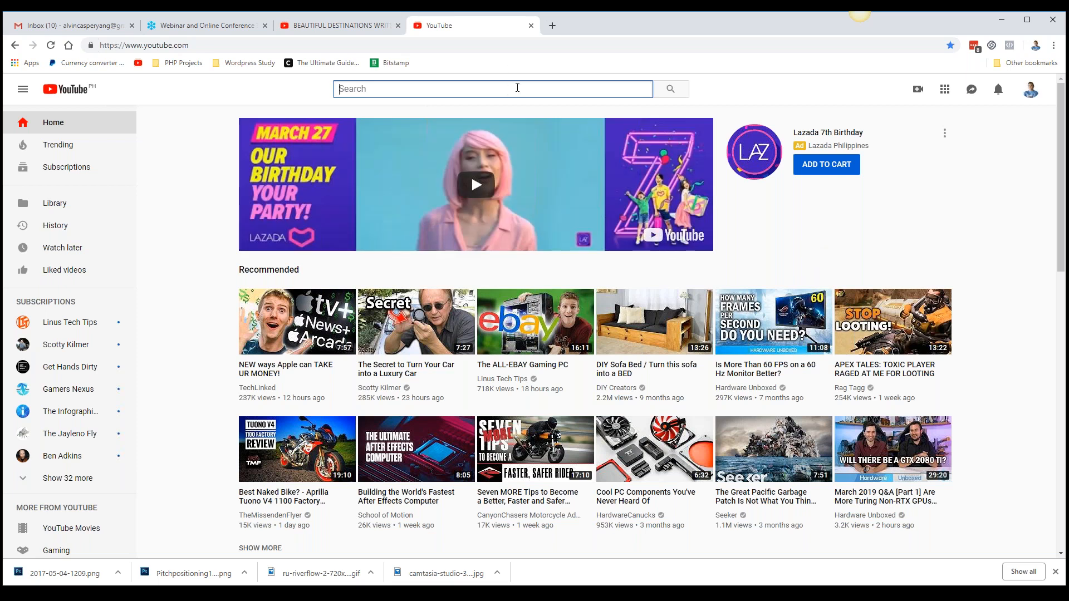
Search YouTube for "yellow pages" and show the uploaded videos of the yellowpages channel
{"action": "type", "text": "yellow"}
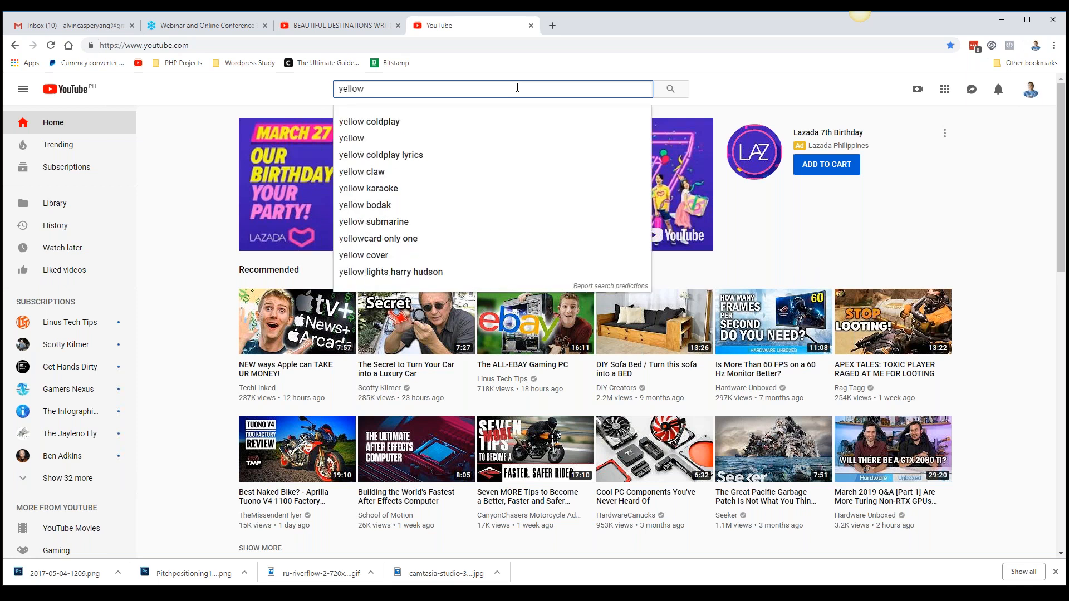
{"action": "type", "text": " pages"}
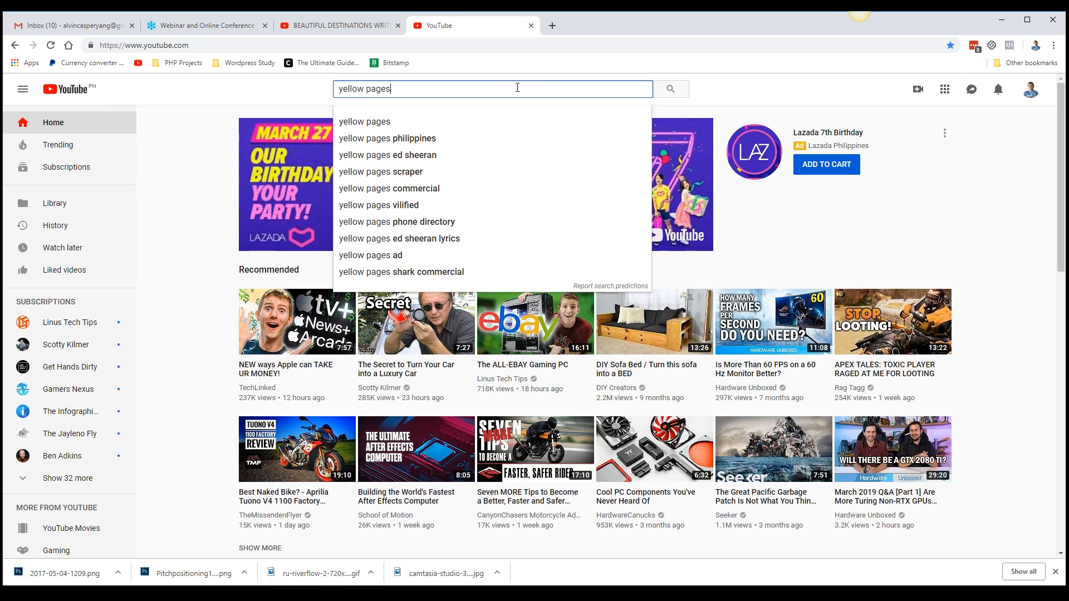
{"action": "key", "text": "Return"}
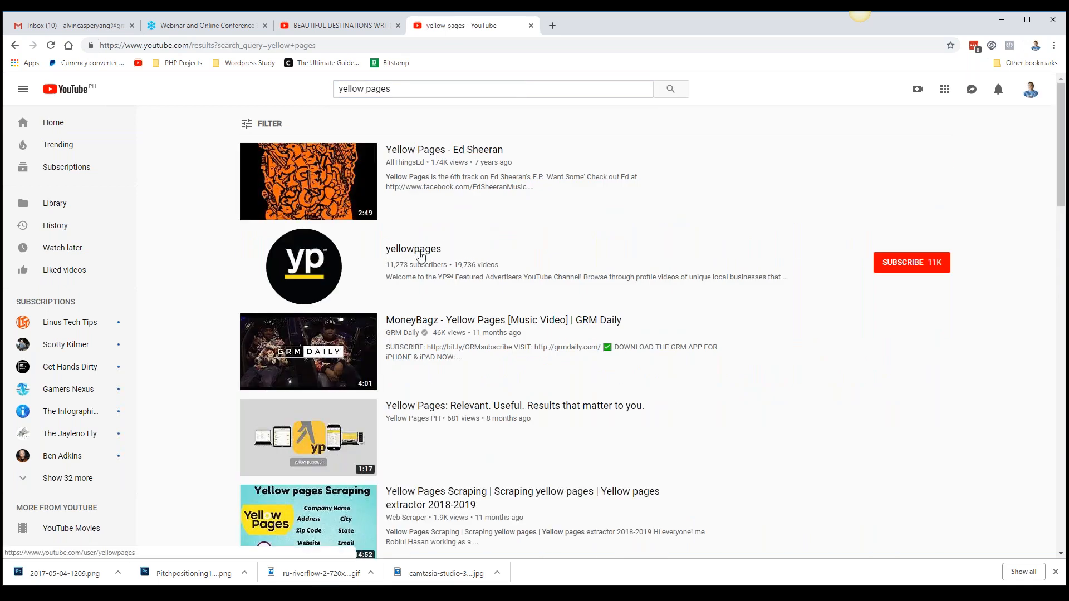
{"action": "left_click", "coordinate": [422, 249]}
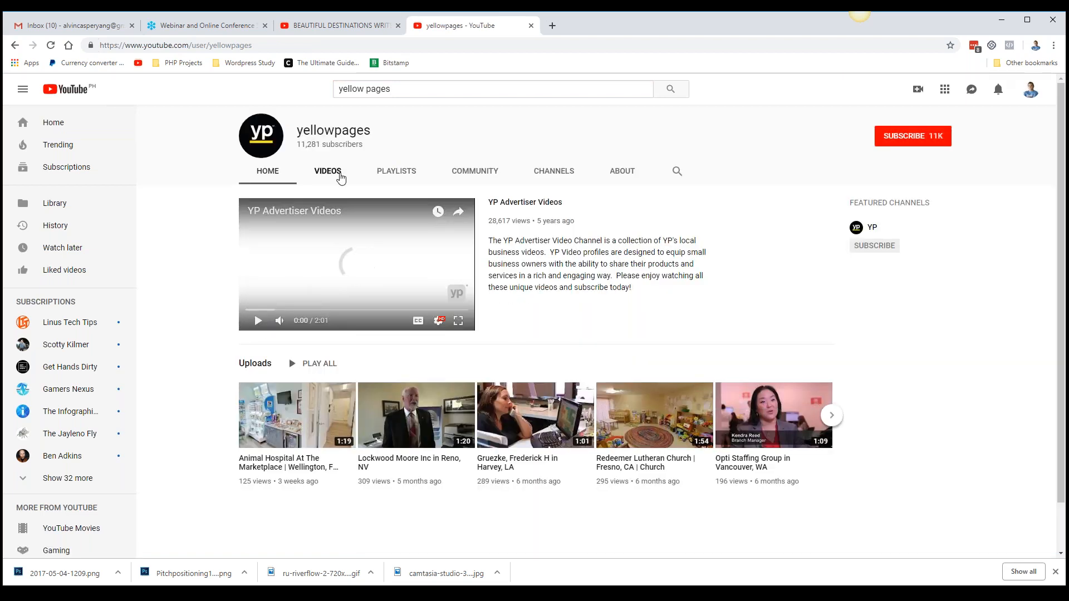
{"action": "left_click", "coordinate": [340, 175]}
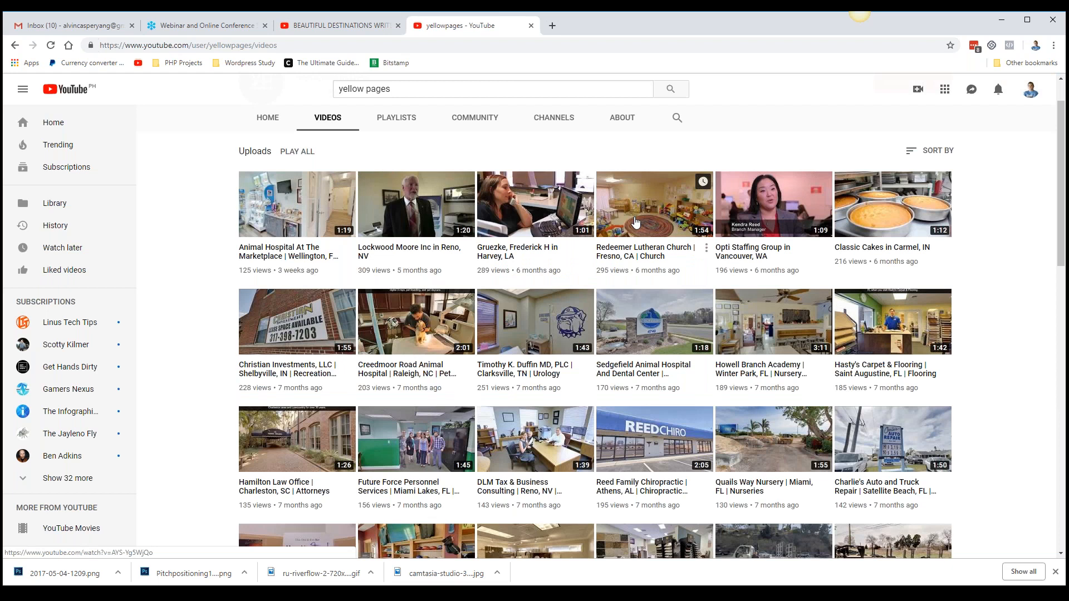
Browse the yellowpages channel's uploads to examine the local business videos and their view counts
{"action": "scroll", "coordinate": [633, 225], "scroll_direction": "down", "scroll_amount": 3}
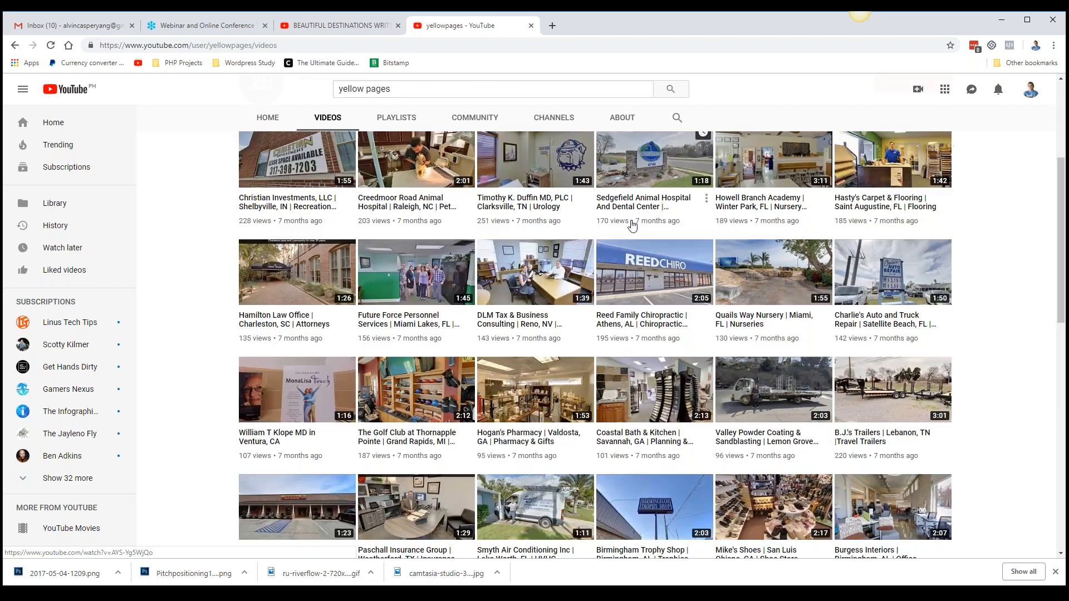
{"action": "scroll", "coordinate": [633, 225], "scroll_direction": "down", "scroll_amount": 6}
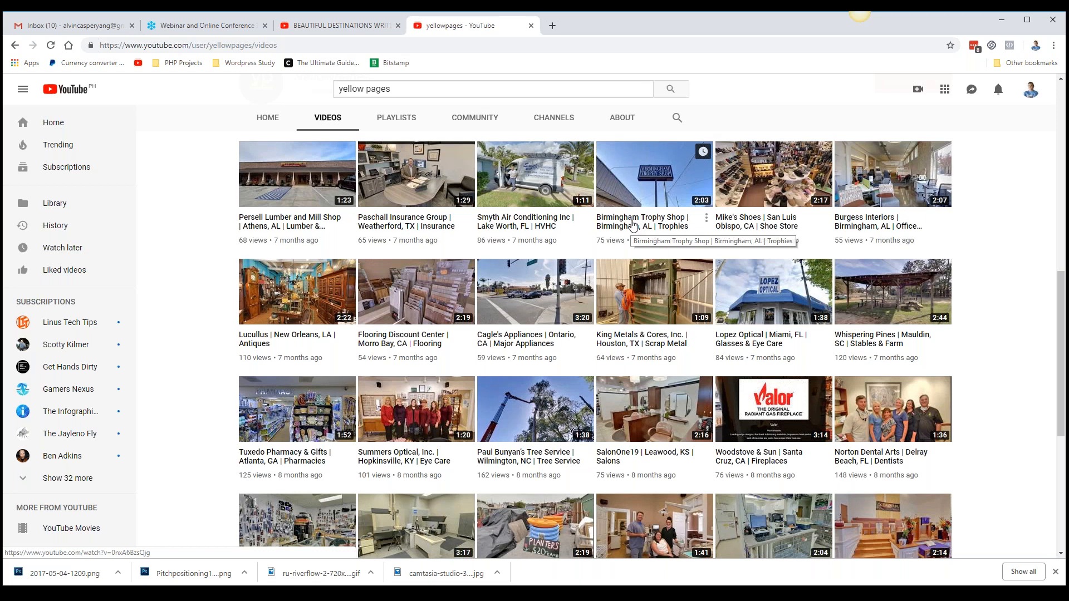
{"action": "scroll", "coordinate": [534, 169], "scroll_direction": "up", "scroll_amount": 5}
{"action": "scroll", "coordinate": [533, 169], "scroll_direction": "up", "scroll_amount": 3}
{"action": "key", "text": "ctrl+l"}
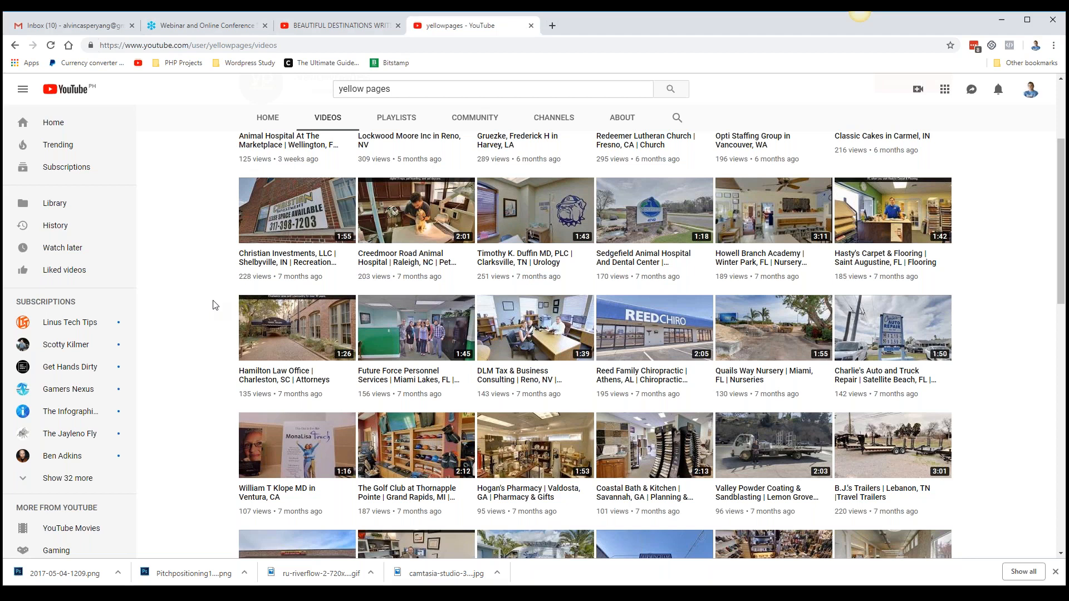
{"action": "mouse_move", "coordinate": [238, 317]}
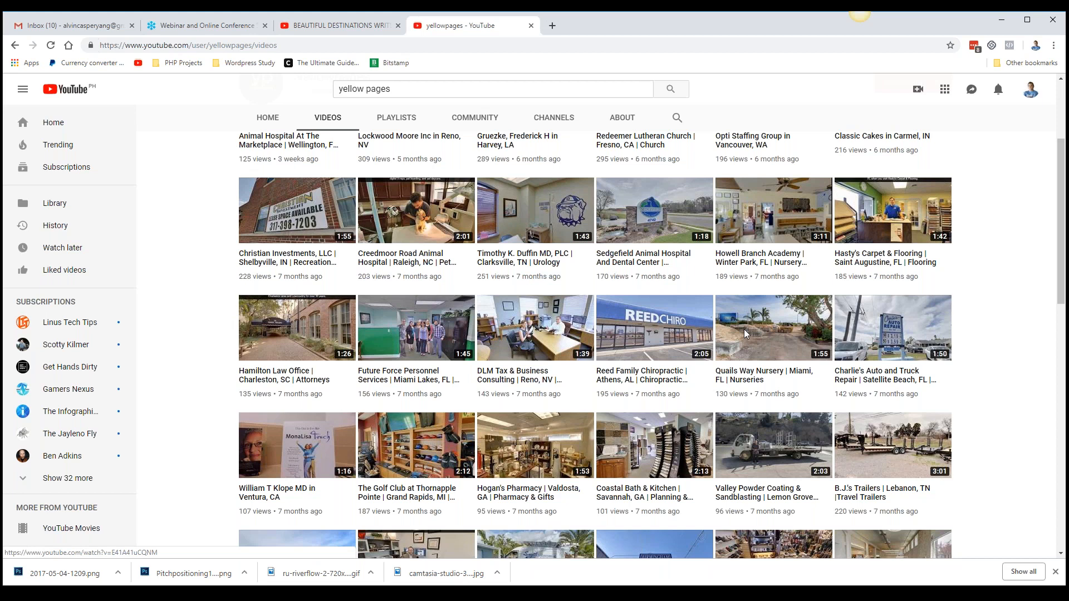
{"action": "mouse_move", "coordinate": [753, 321]}
{"action": "scroll", "coordinate": [752, 321], "scroll_direction": "up", "scroll_amount": 3}
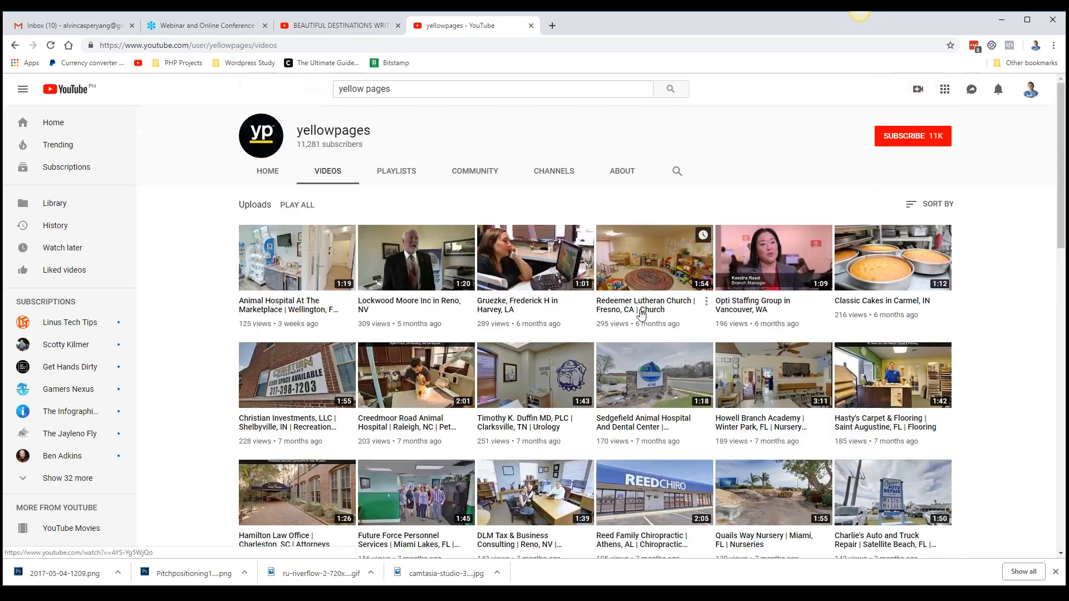
{"action": "scroll", "coordinate": [773, 203], "scroll_direction": "down", "scroll_amount": 8}
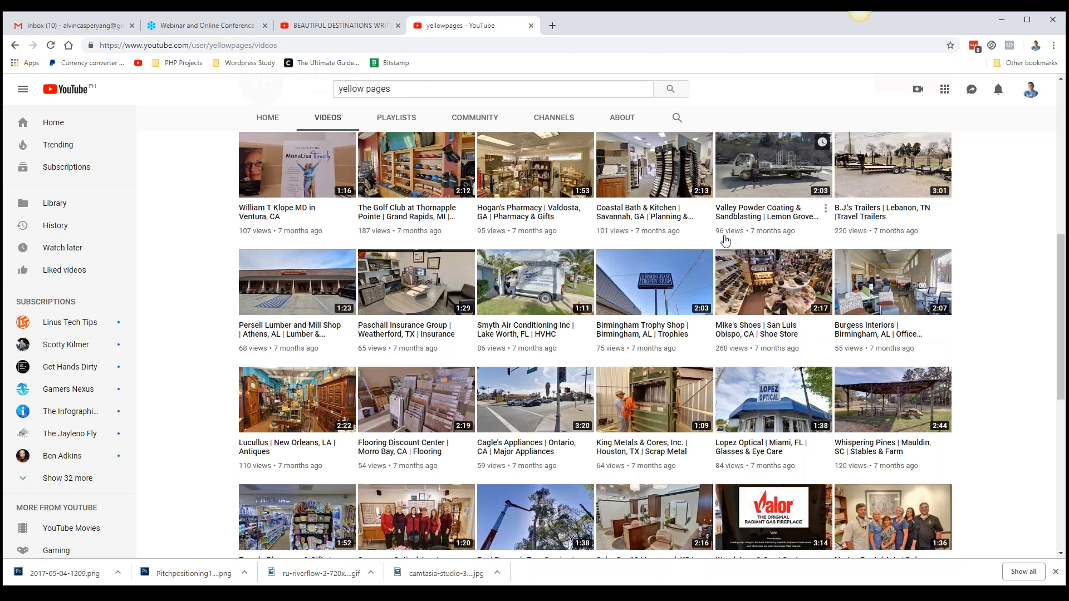
{"action": "mouse_move", "coordinate": [699, 315]}
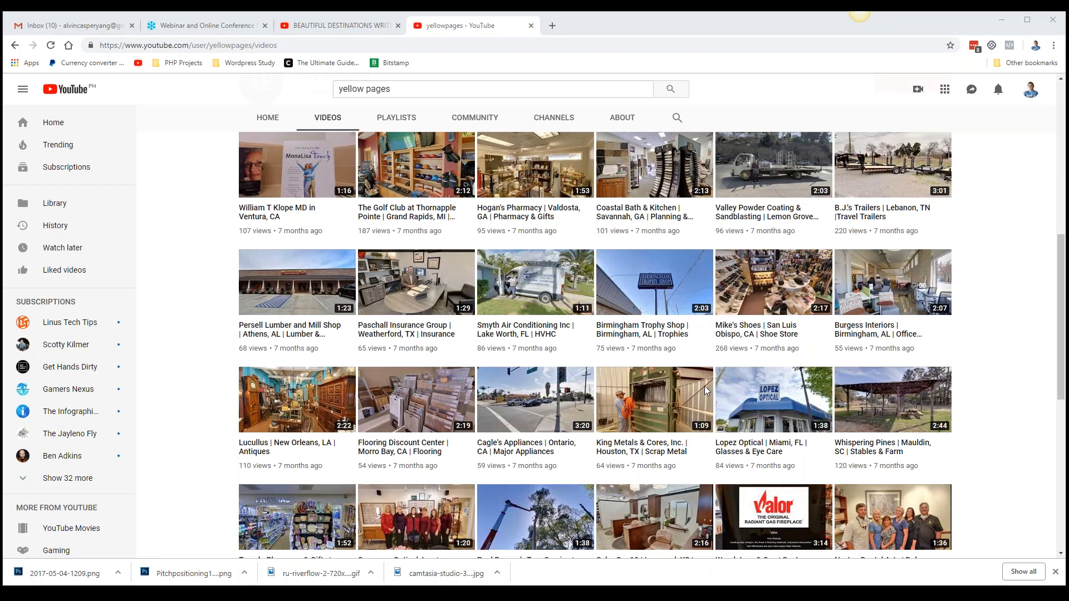
{"action": "mouse_move", "coordinate": [704, 382]}
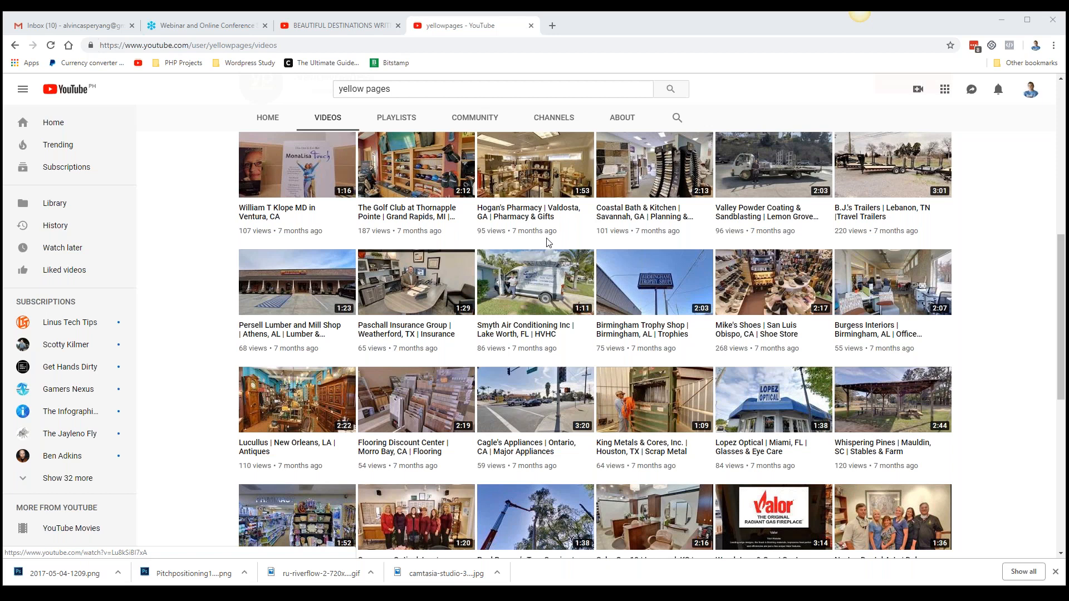
Open the Hogan's Pharmacy video from Valdosta, GA and expand its full description
{"action": "left_click", "coordinate": [533, 219]}
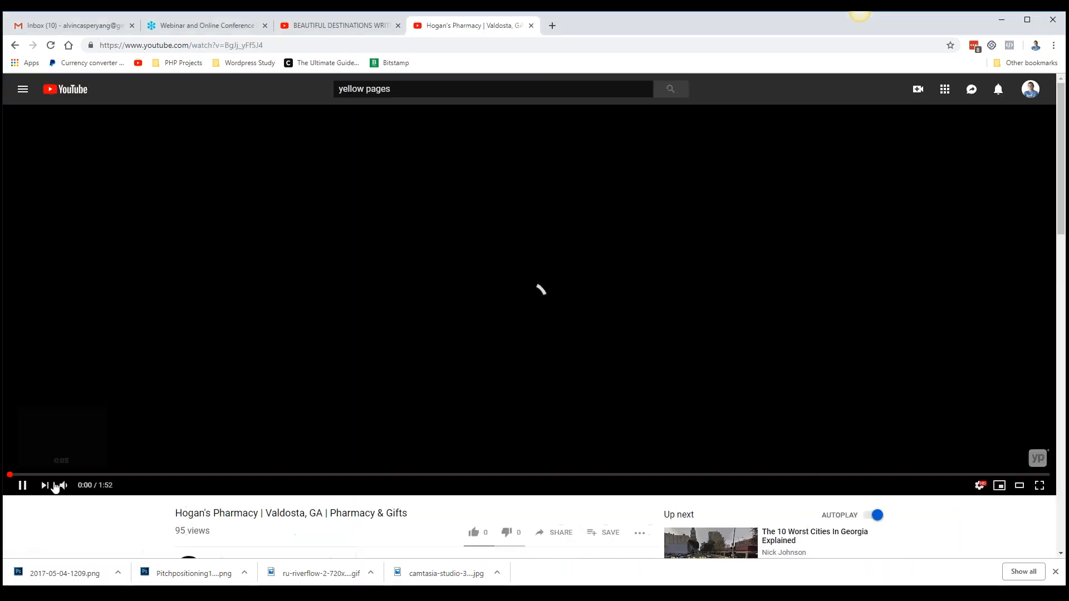
{"action": "scroll", "coordinate": [335, 427], "scroll_direction": "down", "scroll_amount": 3}
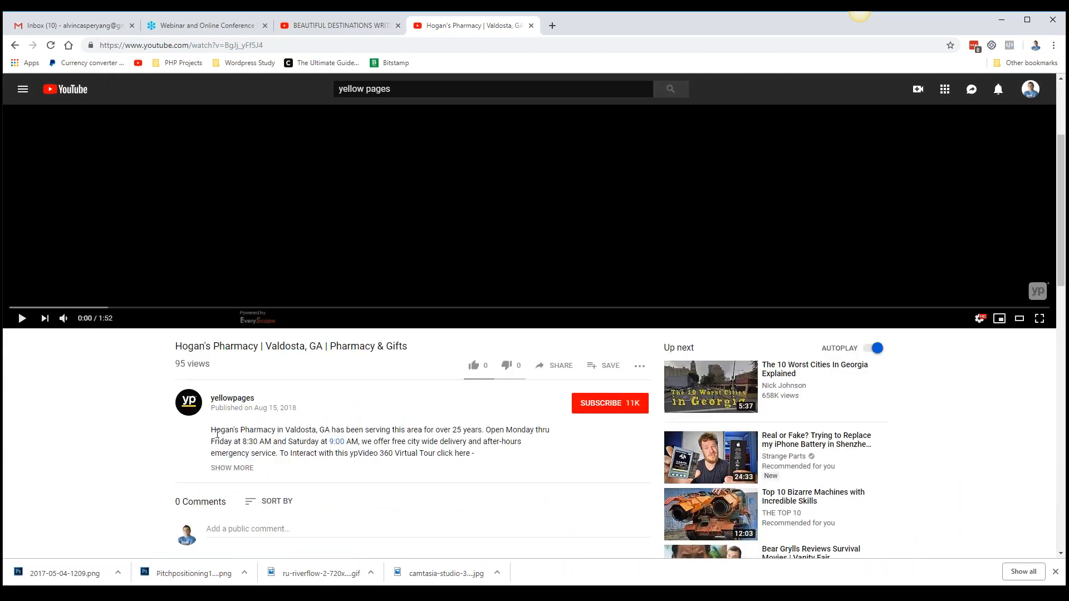
{"action": "scroll", "coordinate": [221, 429], "scroll_direction": "down", "scroll_amount": 1}
{"action": "left_click", "coordinate": [228, 412]}
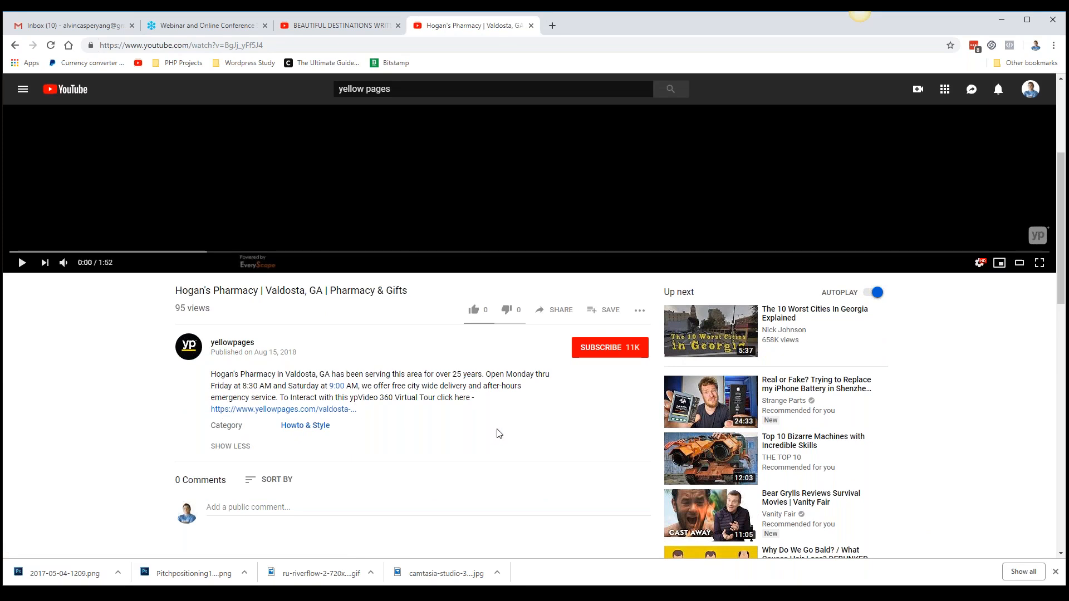
Try to view the yellowpages.com link from the video description in a new tab, and close that tab
{"action": "right_click", "coordinate": [350, 410]}
{"action": "left_click", "coordinate": [390, 418]}
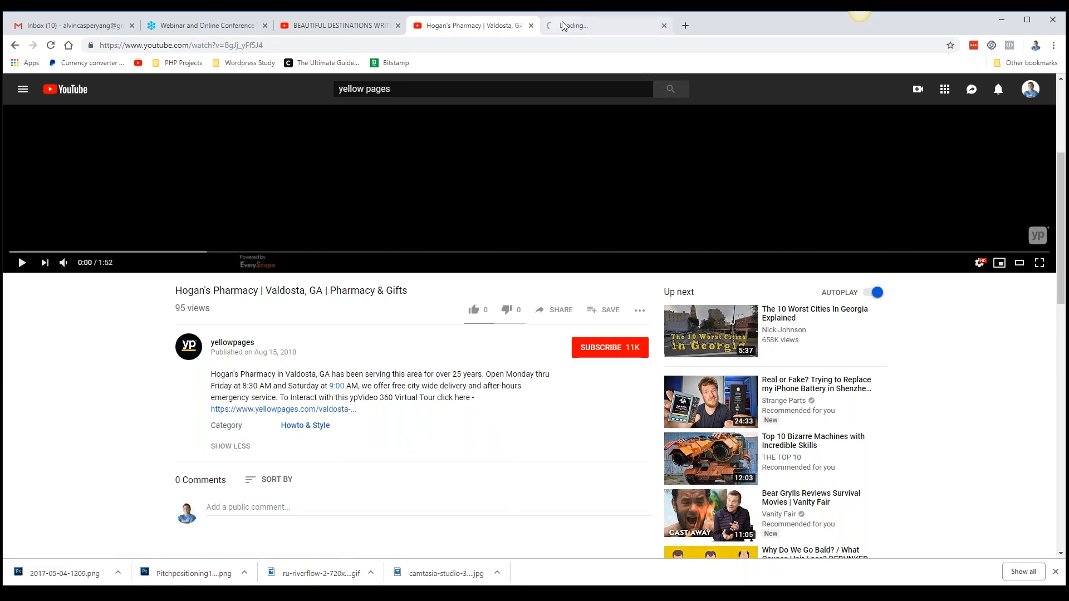
{"action": "left_click", "coordinate": [570, 27]}
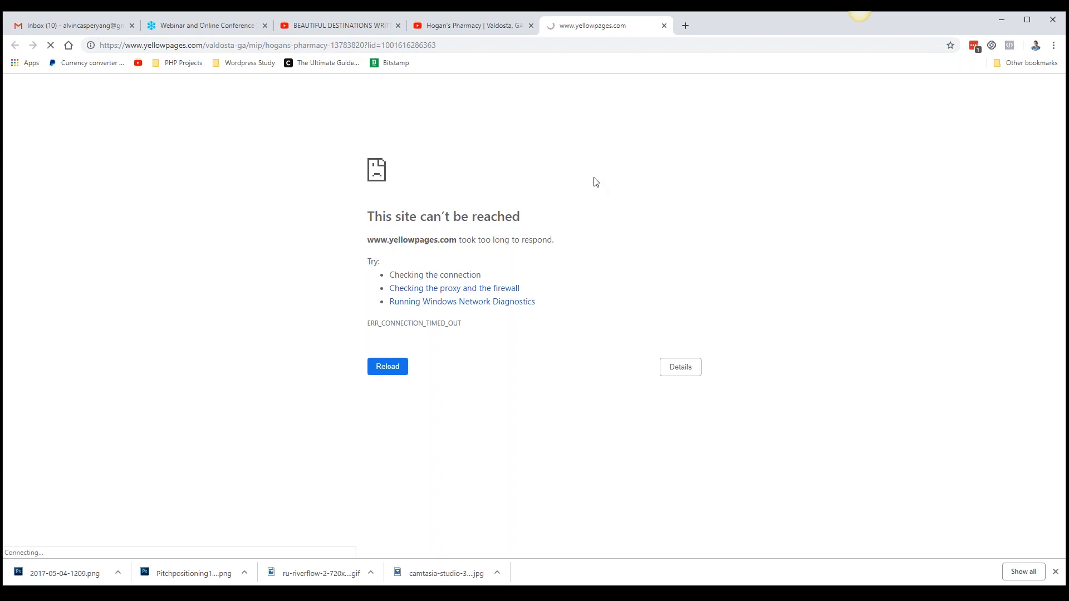
{"action": "key", "text": "ctrl+w"}
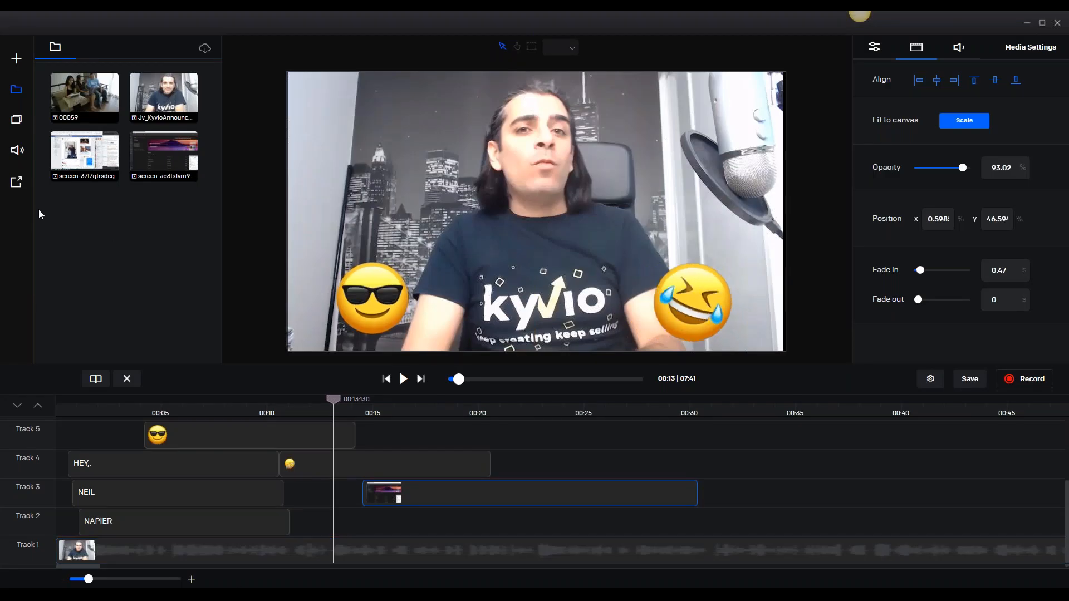
View the export options and browse the Pop tracks in the Music Library
{"action": "left_click", "coordinate": [20, 184]}
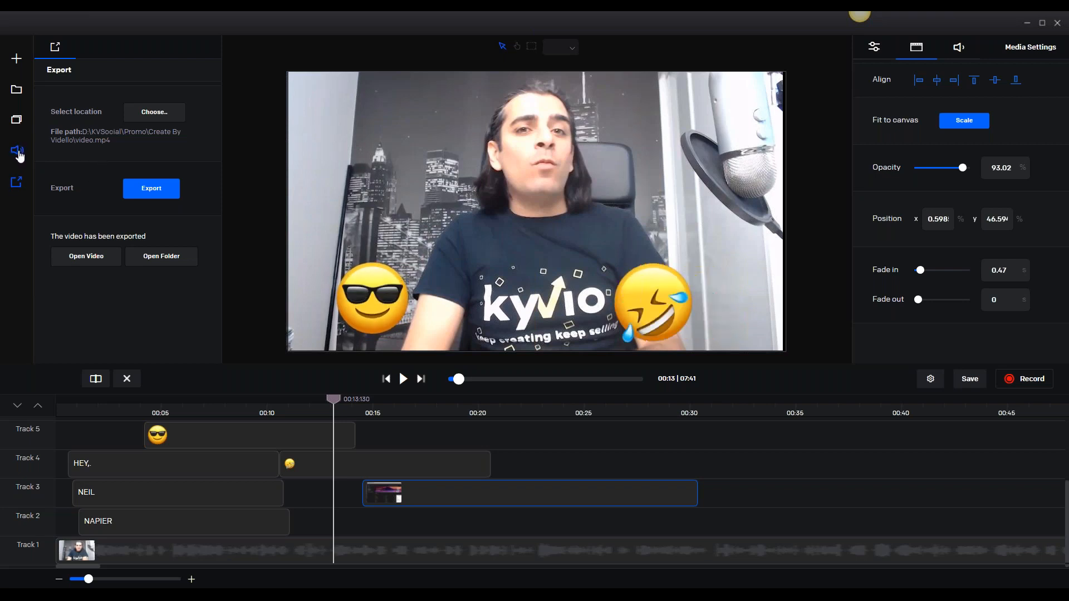
{"action": "left_click", "coordinate": [17, 151]}
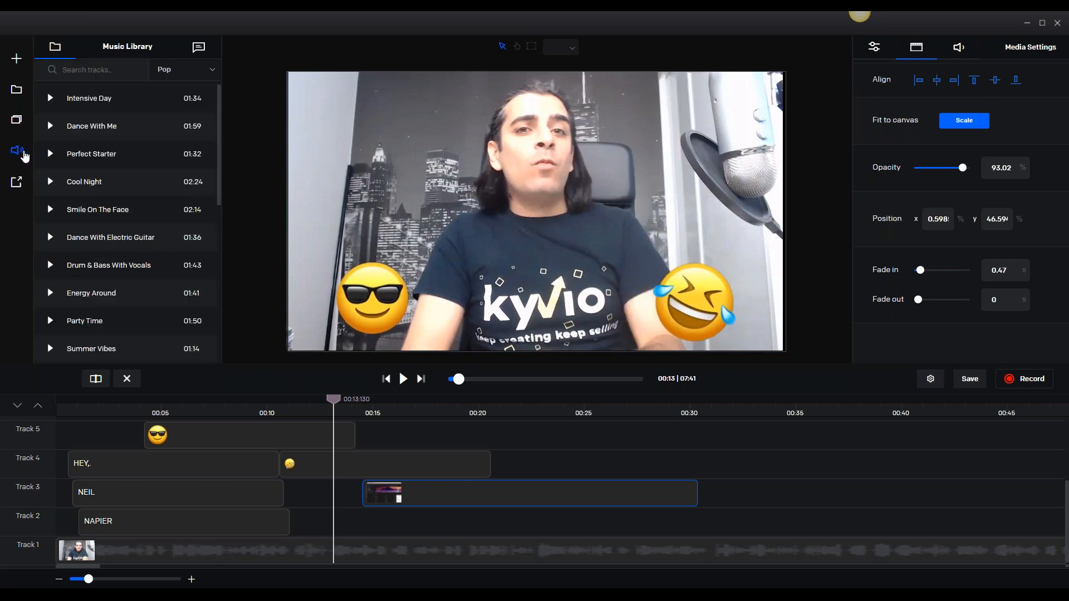
{"action": "scroll", "coordinate": [89, 176], "scroll_direction": "down", "scroll_amount": 5}
{"action": "scroll", "coordinate": [91, 179], "scroll_direction": "down", "scroll_amount": 3}
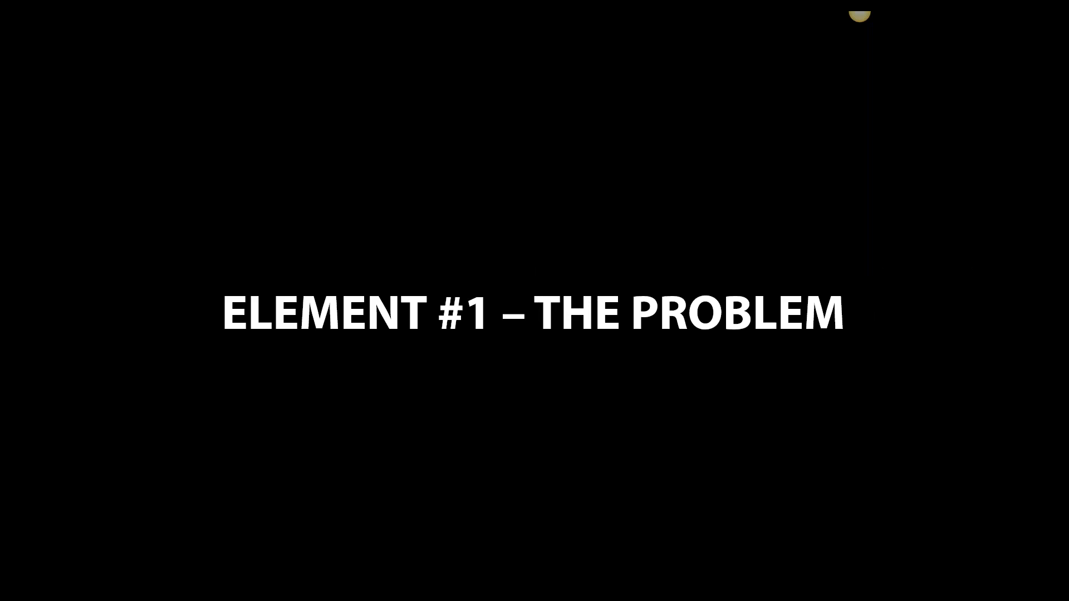
Switch back to the Hogan's Pharmacy video in the browser, play it from near the start and skip ahead to about 0:21
{"action": "key", "text": "alt+Tab"}
{"action": "mouse_move", "coordinate": [105, 595]}
{"action": "left_click", "coordinate": [106, 575]}
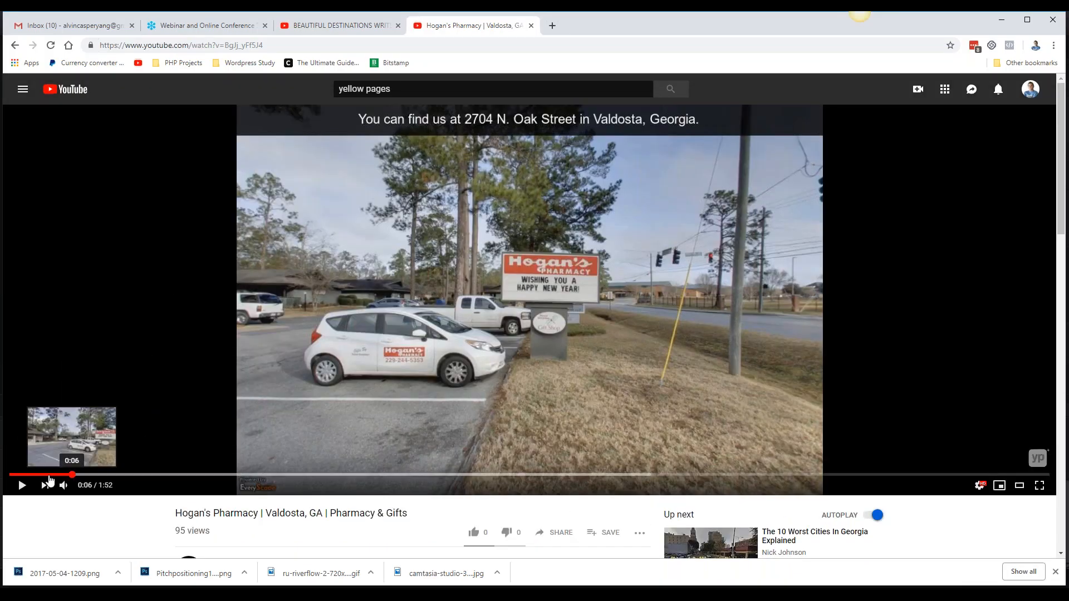
{"action": "left_click", "coordinate": [25, 475]}
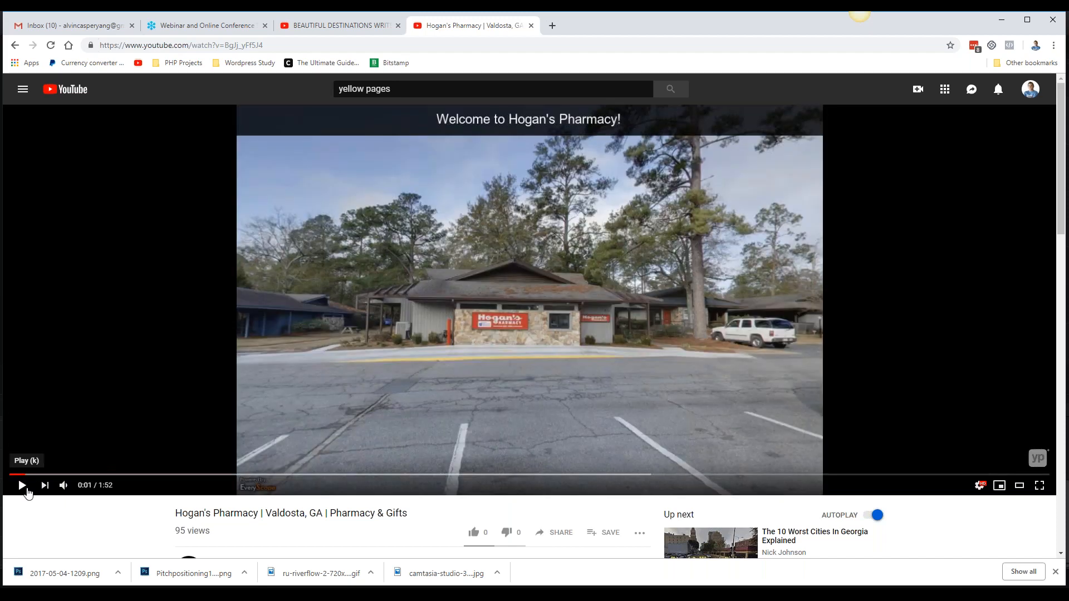
{"action": "left_click", "coordinate": [23, 486]}
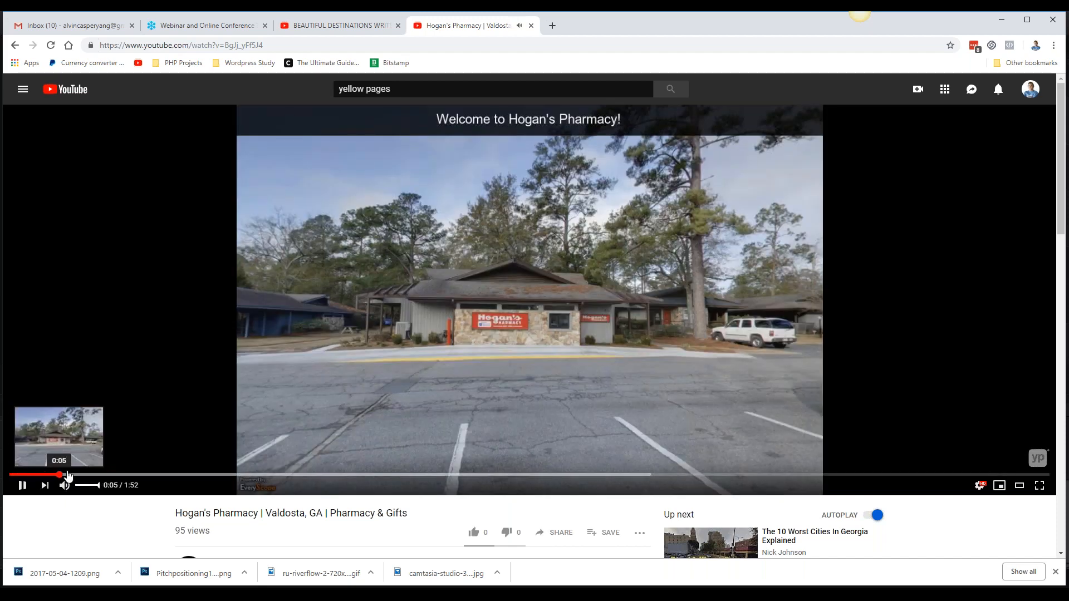
{"action": "left_click", "coordinate": [60, 475]}
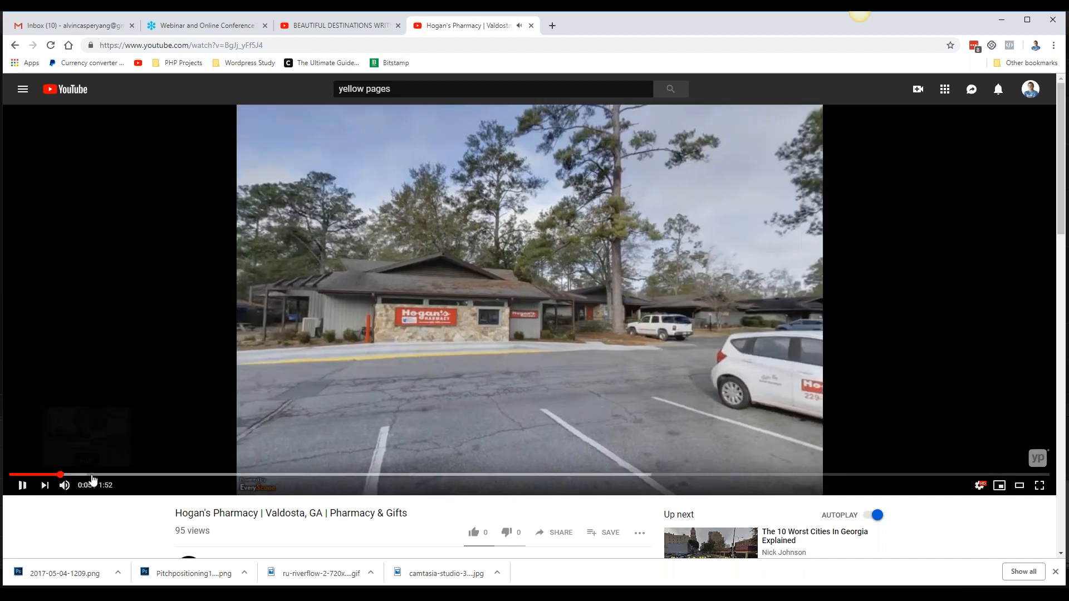
{"action": "left_click", "coordinate": [205, 474]}
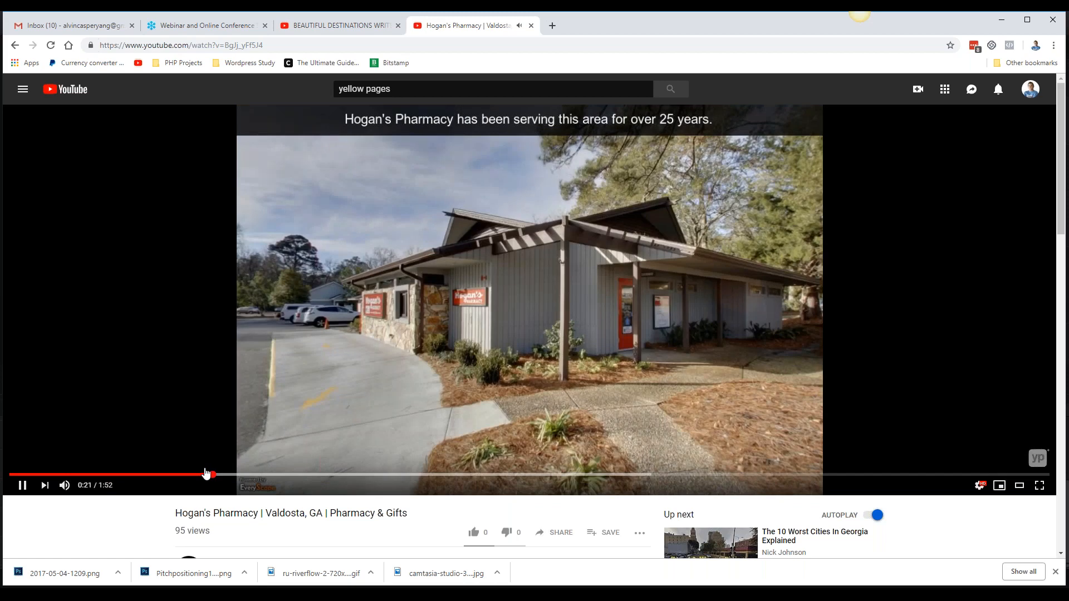
Skip the Hogan's Pharmacy video to about 0:37 and 0:50, return to 0:08, and pause it at the street-address caption
{"action": "left_click", "coordinate": [349, 475]}
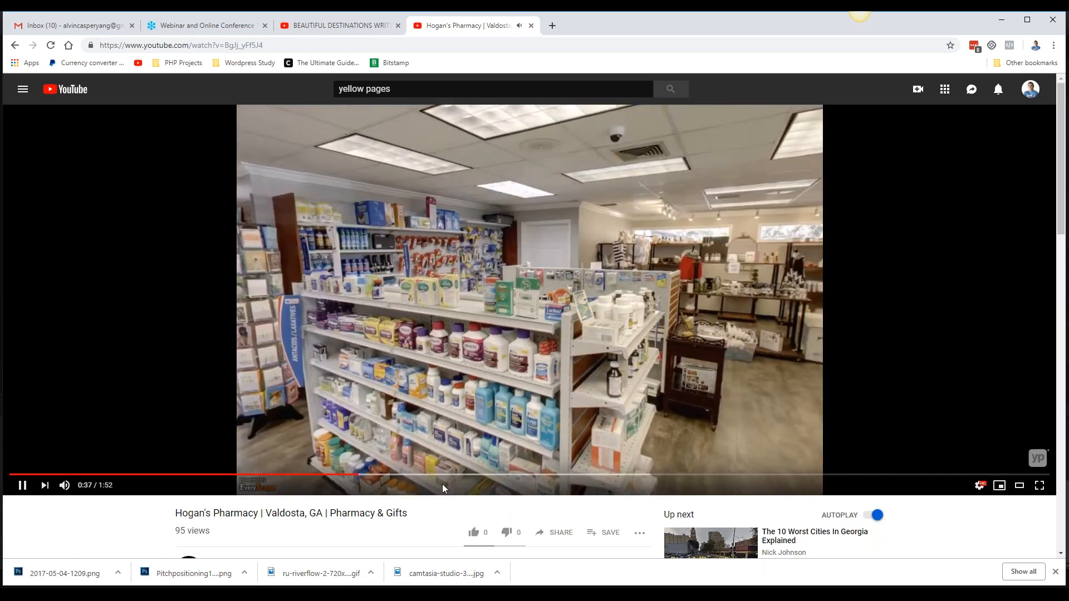
{"action": "left_click", "coordinate": [453, 475]}
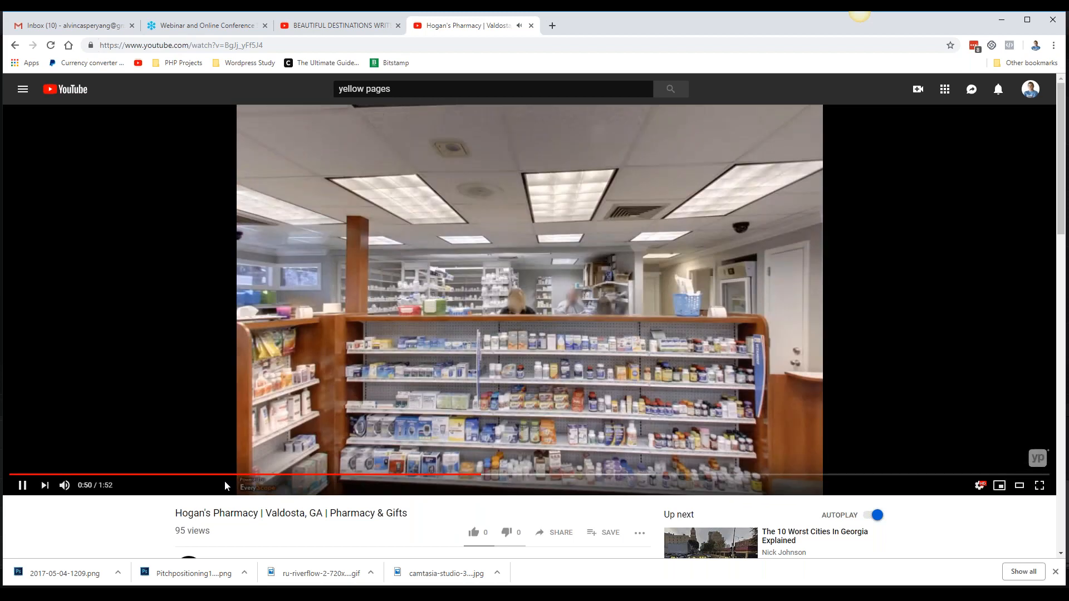
{"action": "left_click", "coordinate": [177, 475]}
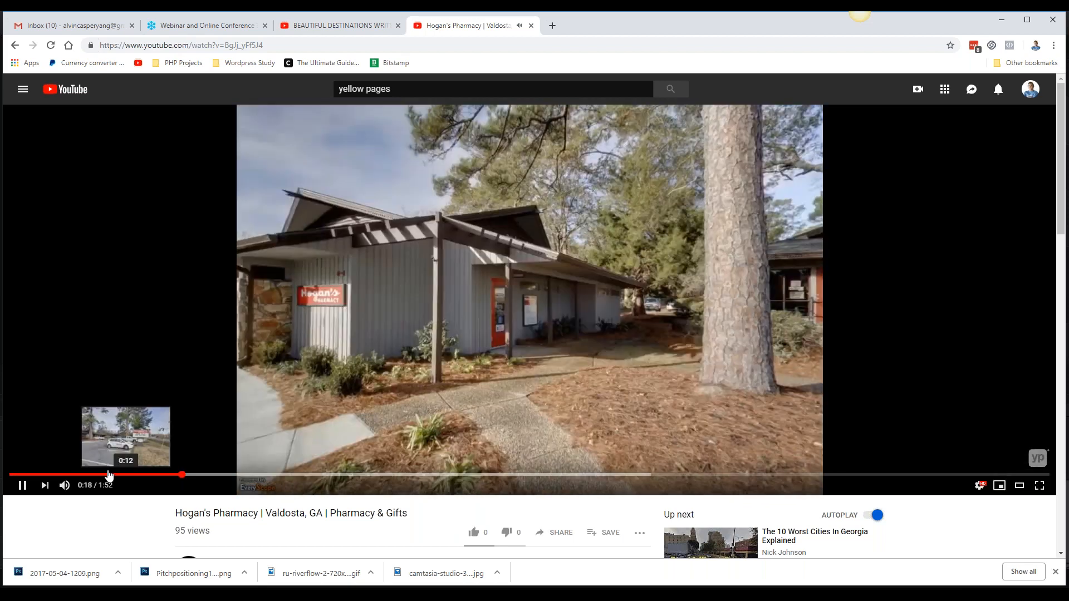
{"action": "left_click", "coordinate": [91, 475]}
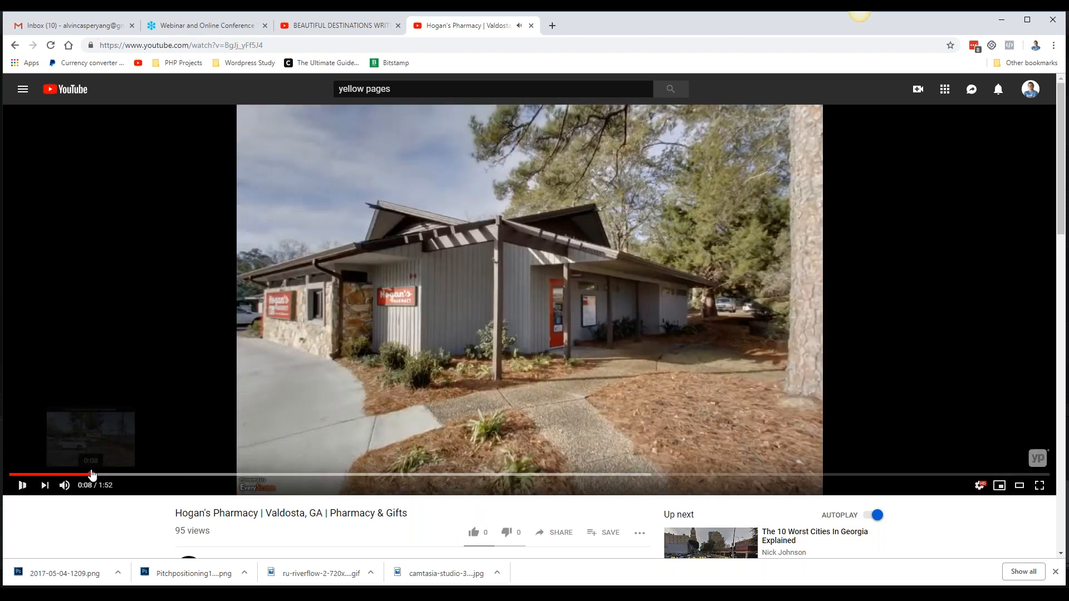
{"action": "left_click", "coordinate": [194, 389]}
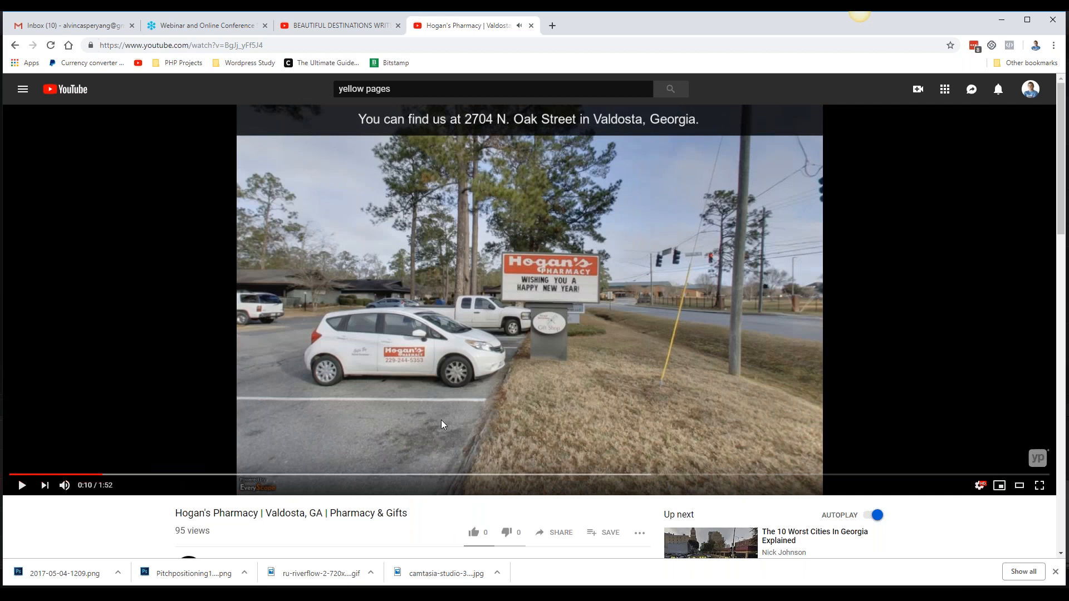
Seek through the paused Hogan's Pharmacy video to the interior scenes at about 0:29, 0:43 and 0:50
{"action": "scroll", "coordinate": [441, 420], "scroll_direction": "down", "scroll_amount": 2}
{"action": "scroll", "coordinate": [442, 403], "scroll_direction": "up", "scroll_amount": 2}
{"action": "left_click", "coordinate": [279, 474]}
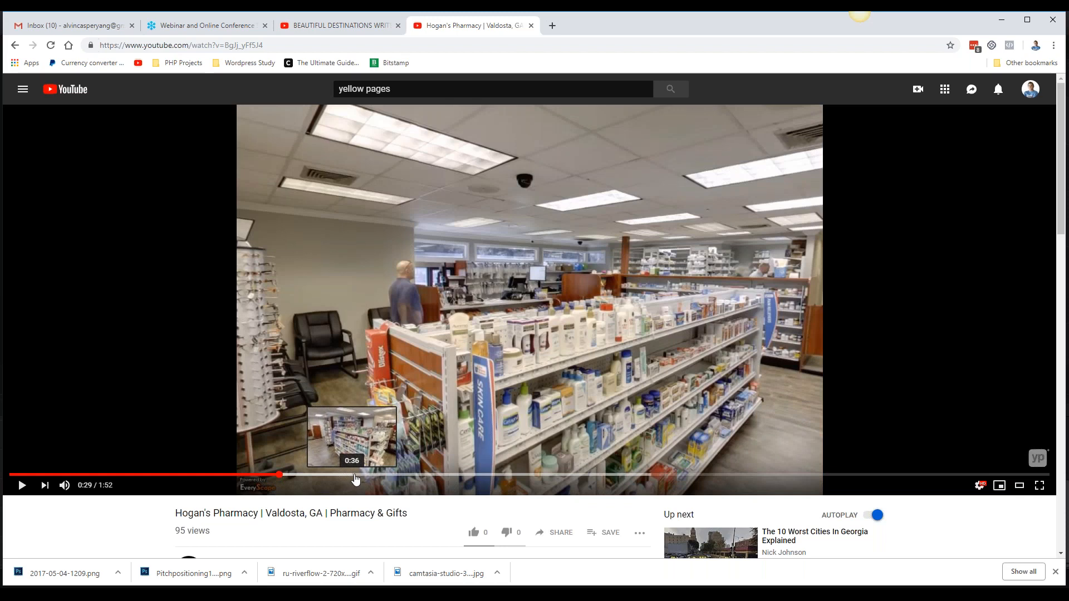
{"action": "left_click", "coordinate": [417, 475]}
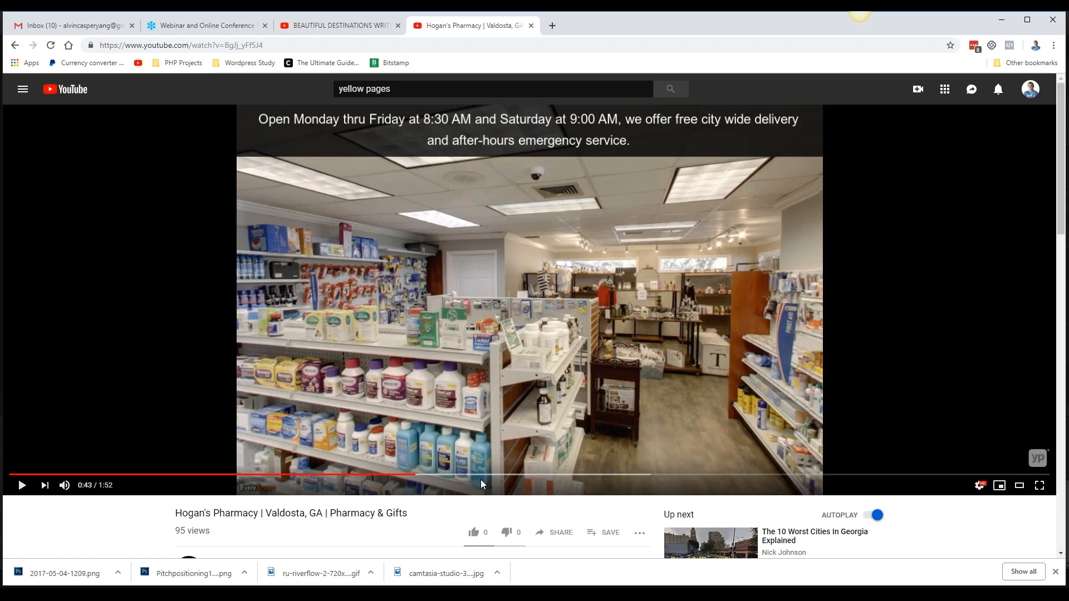
{"action": "left_click", "coordinate": [484, 476]}
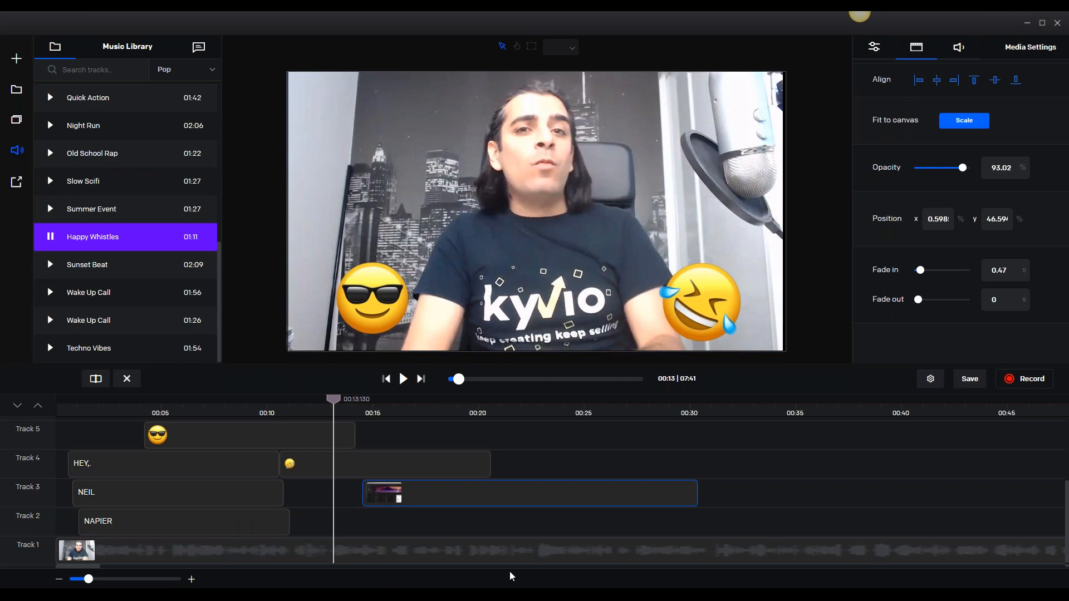
Switch to Create By Vidello, import Destination_Unknown.mp3 from the Music folder, and place it at the start of Track 6
{"action": "left_click", "coordinate": [362, 251]}
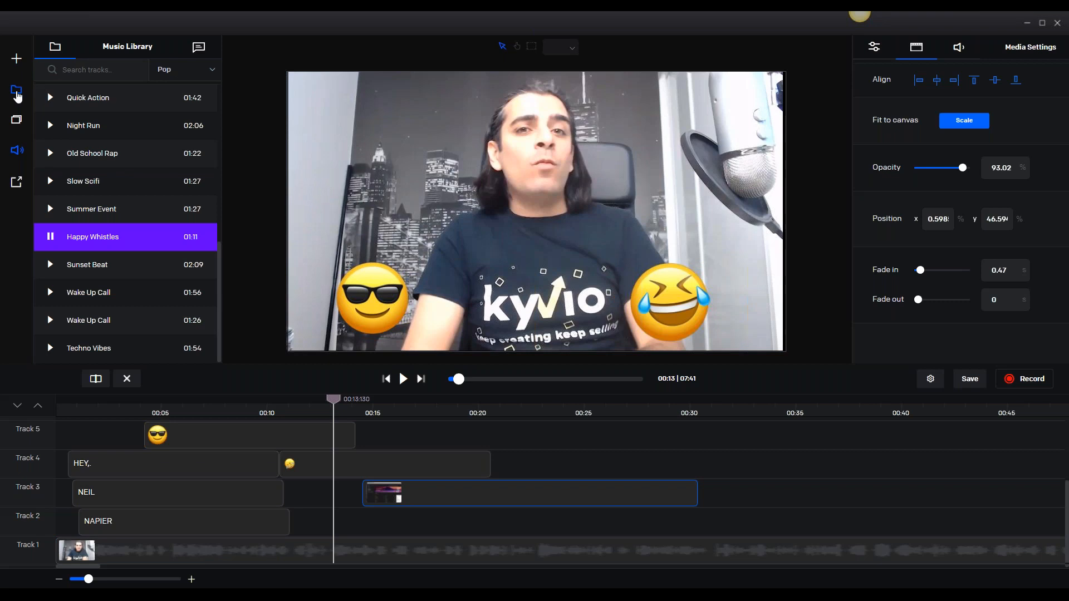
{"action": "left_click", "coordinate": [17, 92]}
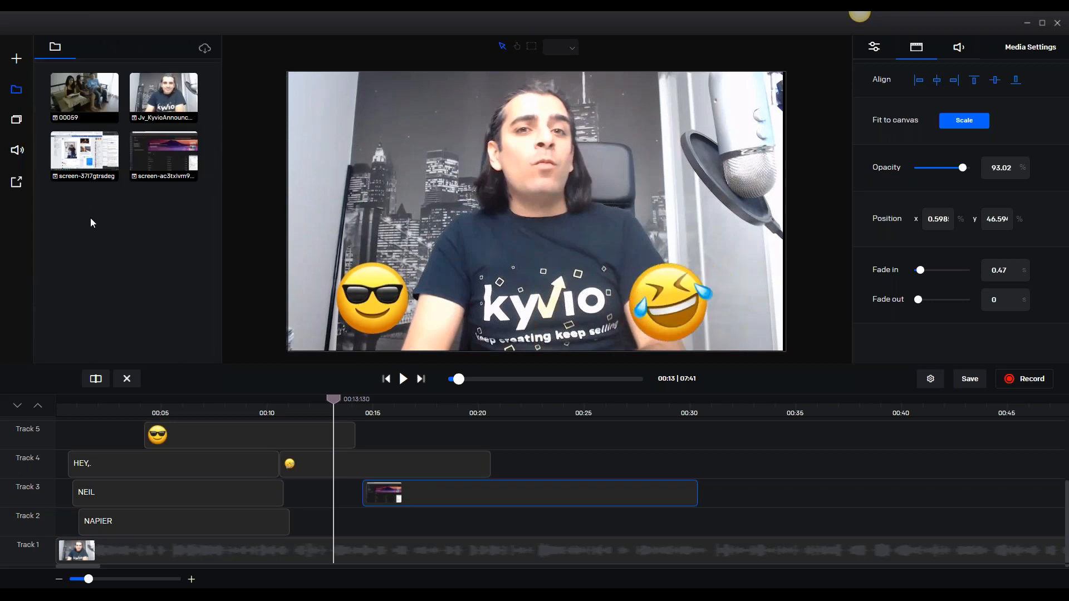
{"action": "left_click", "coordinate": [17, 61]}
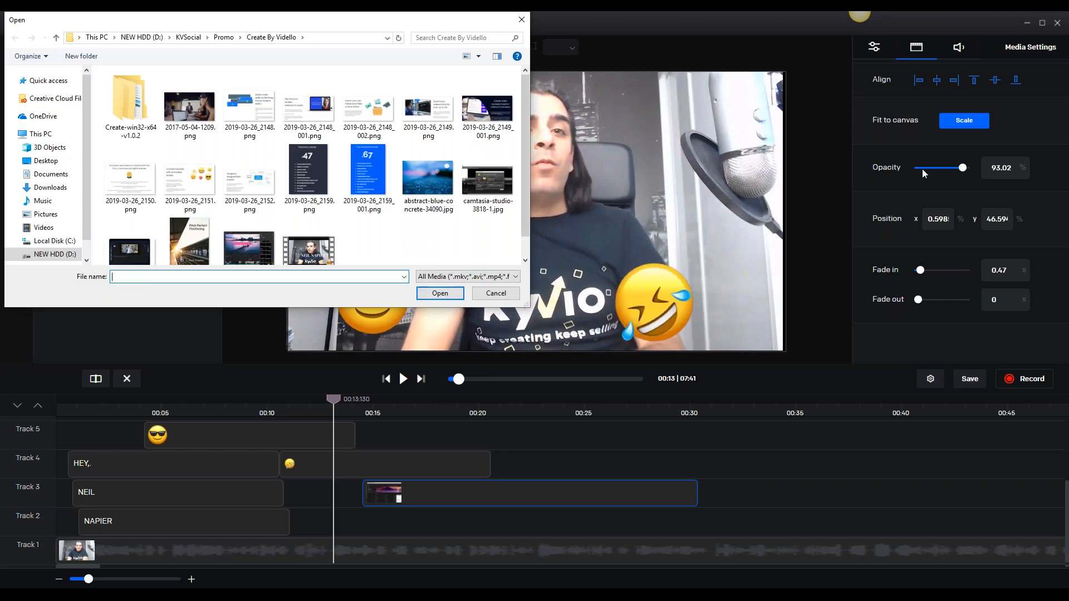
{"action": "left_click", "coordinate": [939, 84]}
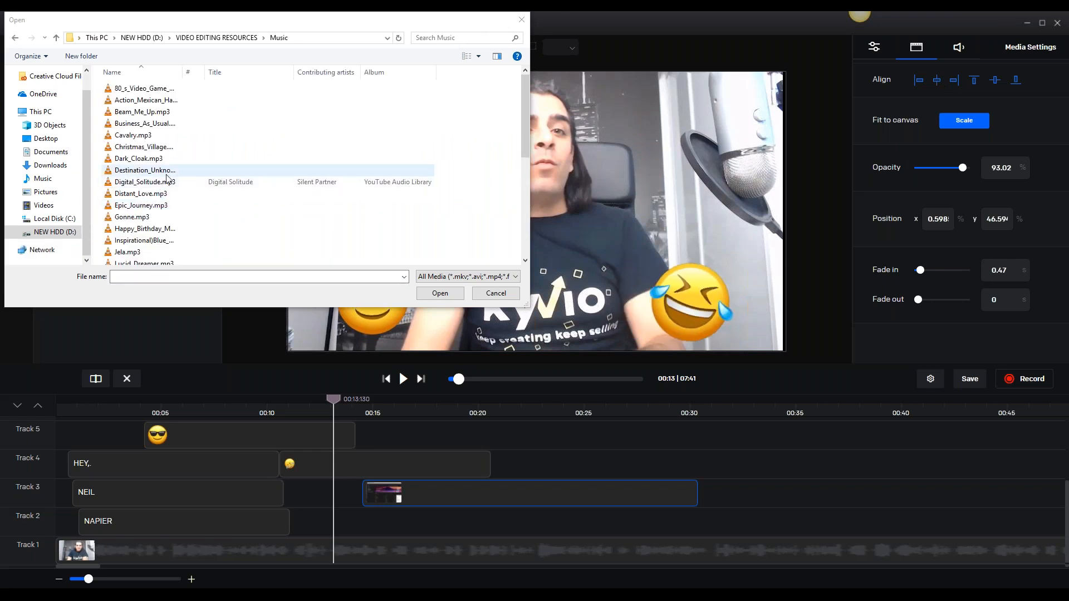
{"action": "left_click", "coordinate": [145, 169]}
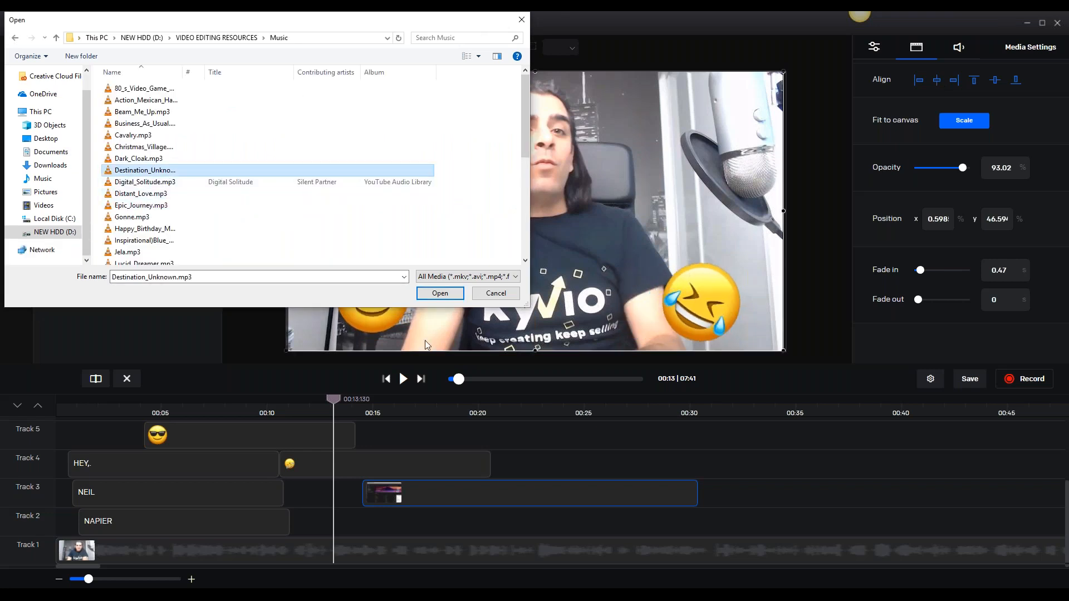
{"action": "left_click", "coordinate": [448, 294]}
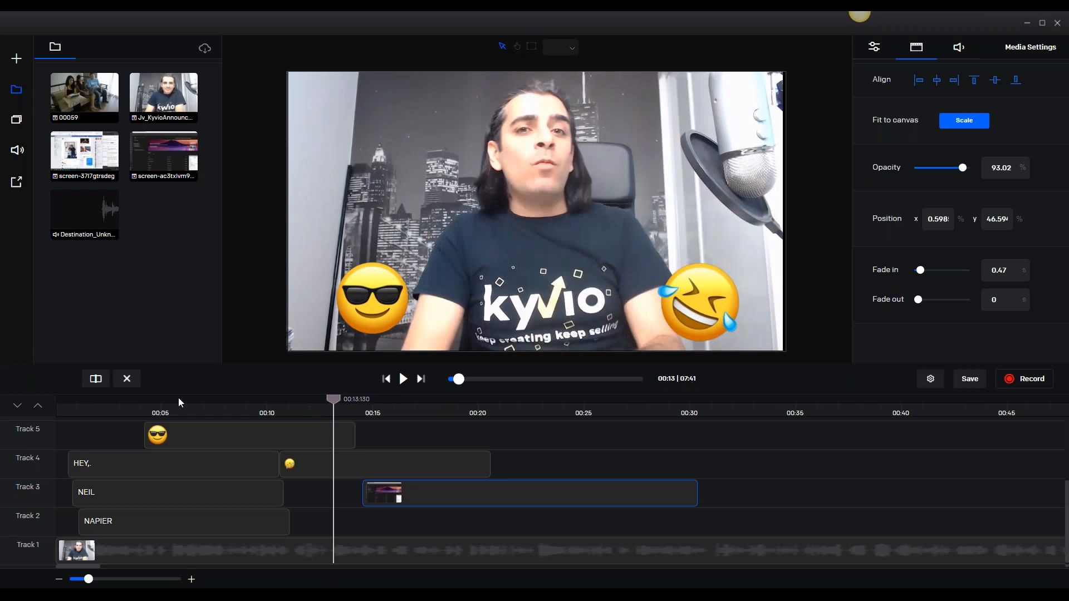
{"action": "left_click_drag", "start_coordinate": [85, 214], "coordinate": [430, 440]}
{"action": "left_click_drag", "start_coordinate": [101, 464], "coordinate": [96, 465]}
Play the project from about 2 seconds with the added music, and stop at about 11 seconds
{"action": "left_click_drag", "start_coordinate": [333, 400], "coordinate": [100, 411]}
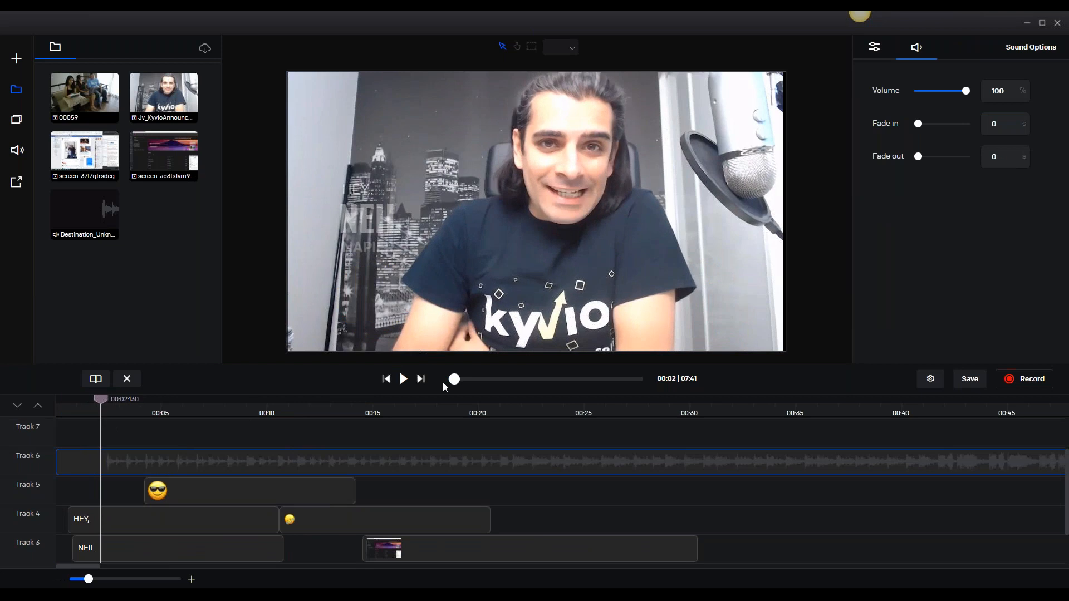
{"action": "key", "text": "space"}
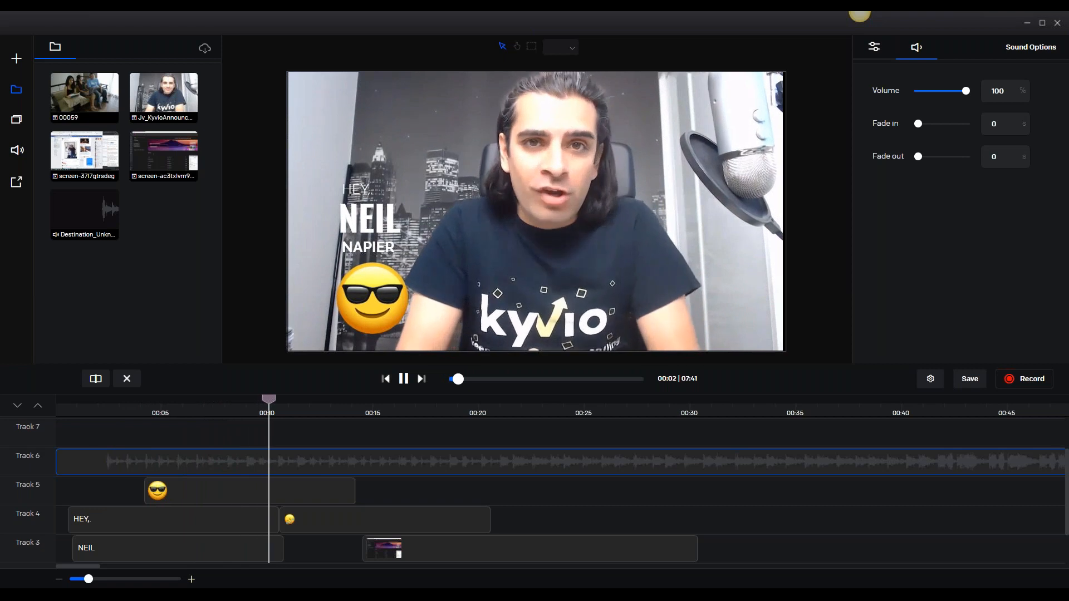
{"action": "left_click", "coordinate": [496, 549]}
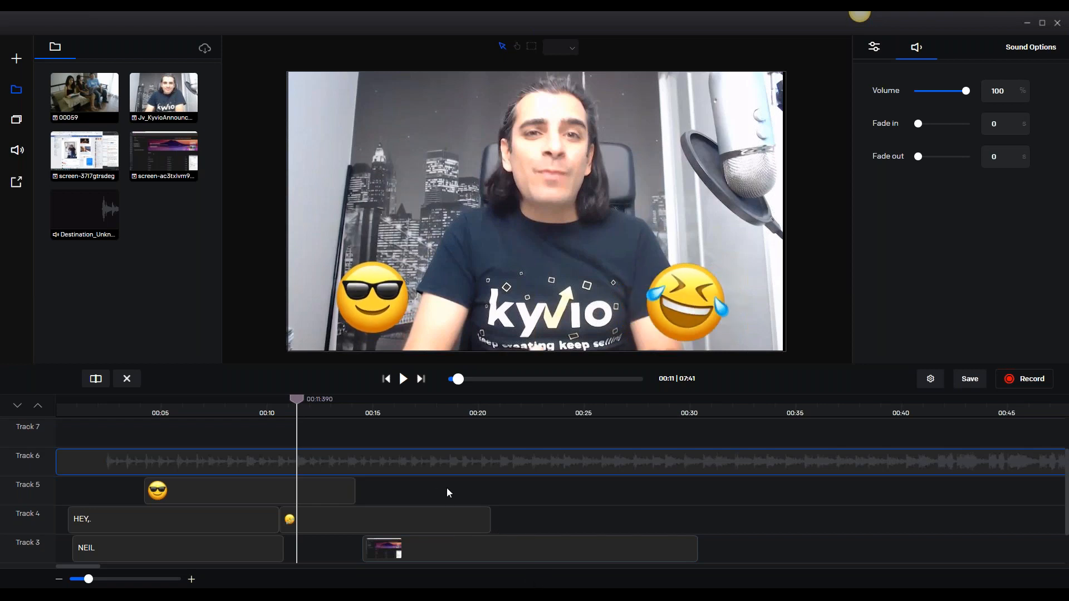
Review the timeline from the webcam video on Track 1 up to the empty upper tracks, and open the Music Library
{"action": "scroll", "coordinate": [448, 503], "scroll_direction": "down", "scroll_amount": 3}
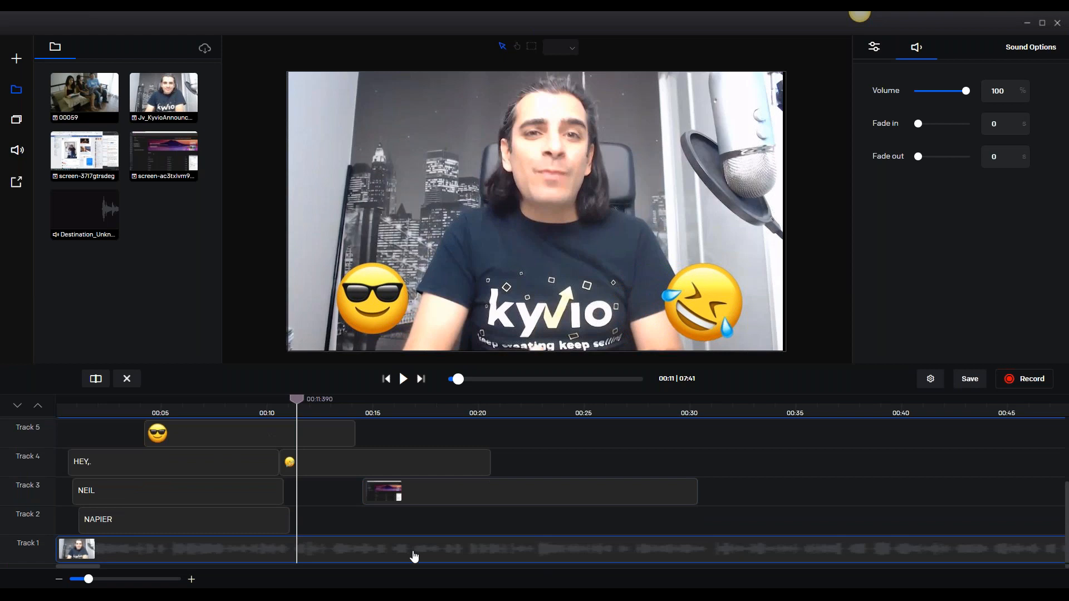
{"action": "scroll", "coordinate": [446, 507], "scroll_direction": "up", "scroll_amount": 3}
{"action": "scroll", "coordinate": [446, 501], "scroll_direction": "up", "scroll_amount": 2}
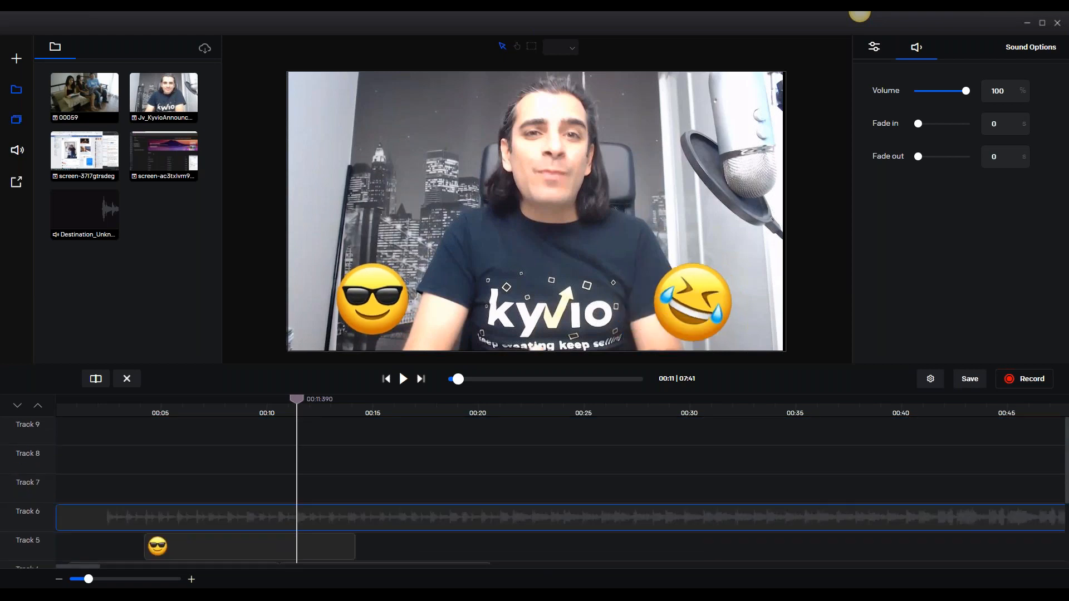
{"action": "left_click", "coordinate": [17, 157]}
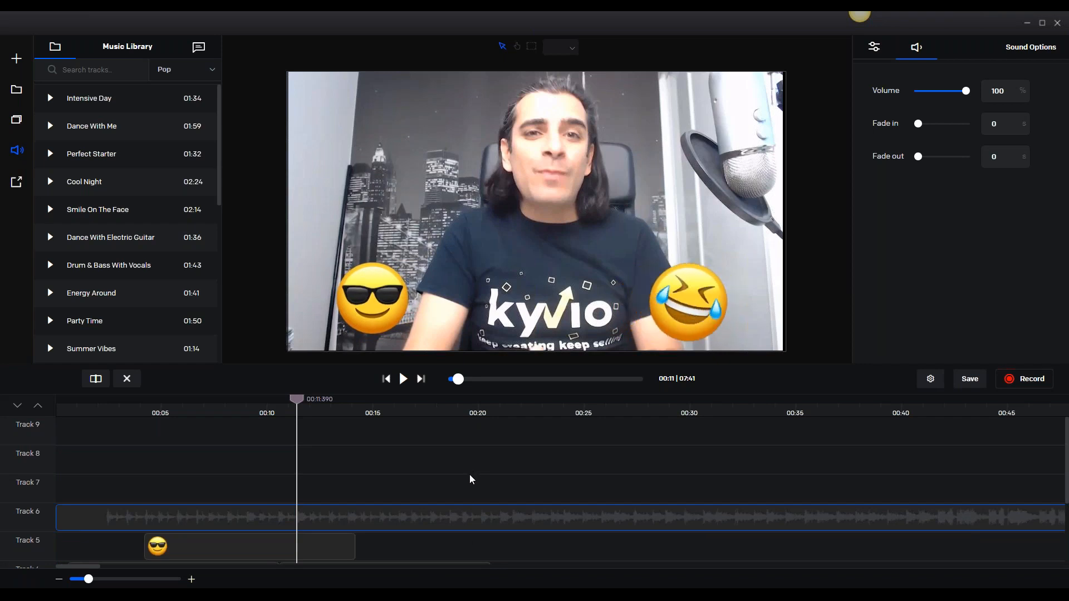
{"action": "scroll", "coordinate": [471, 484], "scroll_direction": "down", "scroll_amount": 3}
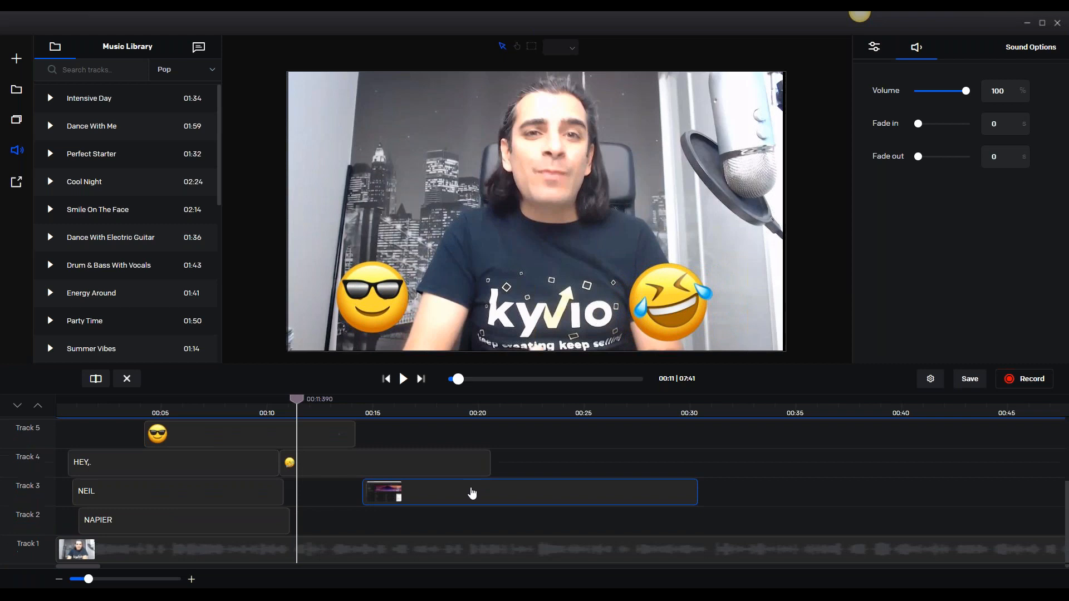
{"action": "scroll", "coordinate": [468, 497], "scroll_direction": "up", "scroll_amount": 3}
{"action": "scroll", "coordinate": [465, 498], "scroll_direction": "down", "scroll_amount": 3}
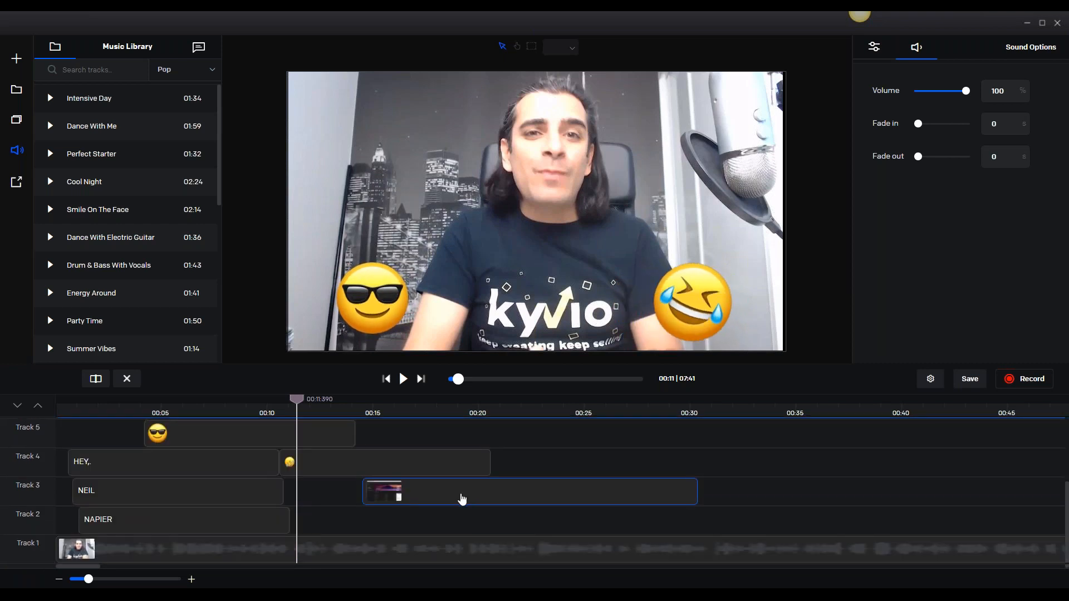
{"action": "scroll", "coordinate": [422, 509], "scroll_direction": "up", "scroll_amount": 3}
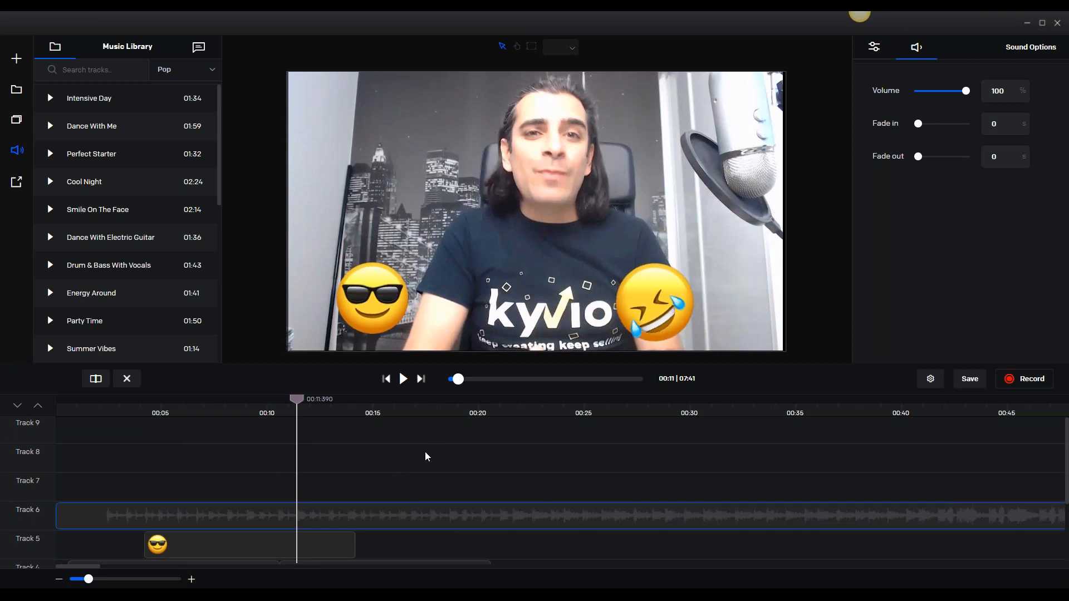
Open the media import dialog and cancel it, and return the playhead to the start of the timeline
{"action": "left_click", "coordinate": [17, 60]}
{"action": "left_click", "coordinate": [516, 295]}
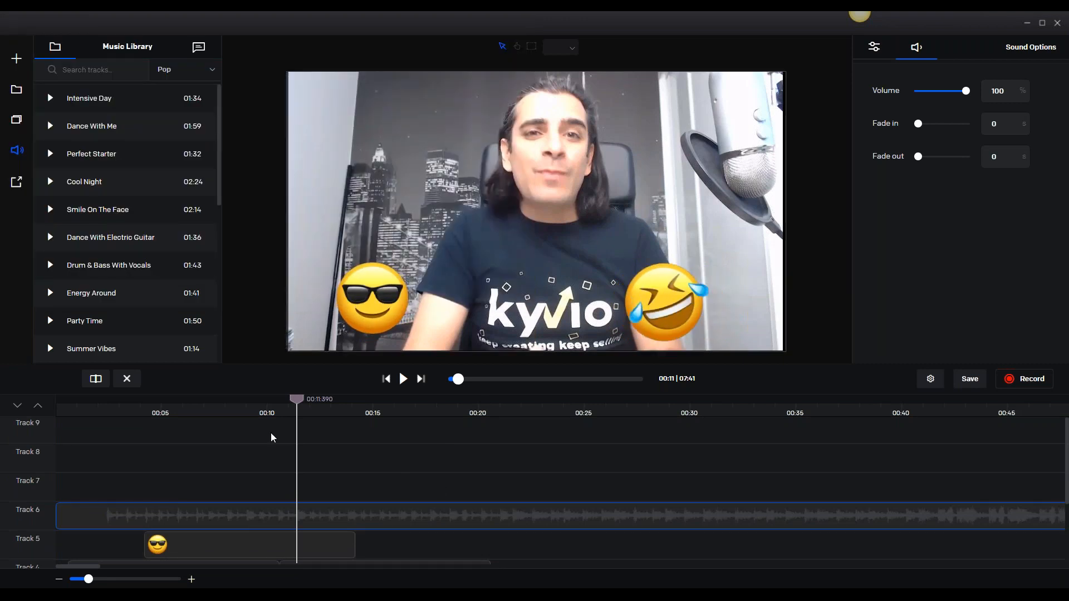
{"action": "left_click_drag", "start_coordinate": [296, 399], "coordinate": [55, 402]}
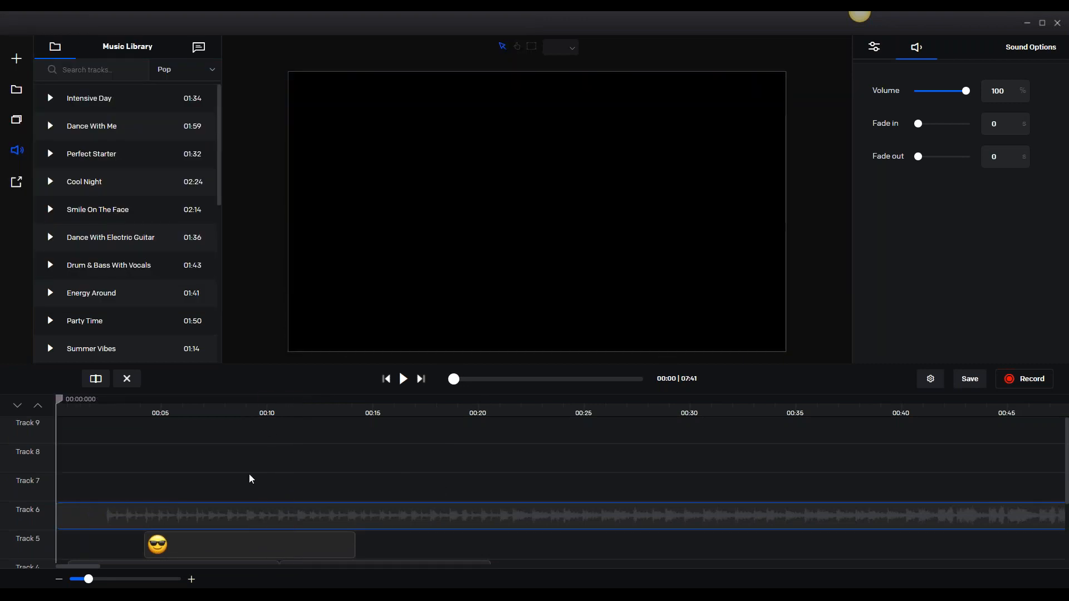
Switch to Camtasia for comparison, and go to the presentation to advance to the slide introducing Create By Vidello
{"action": "left_click", "coordinate": [320, 586]}
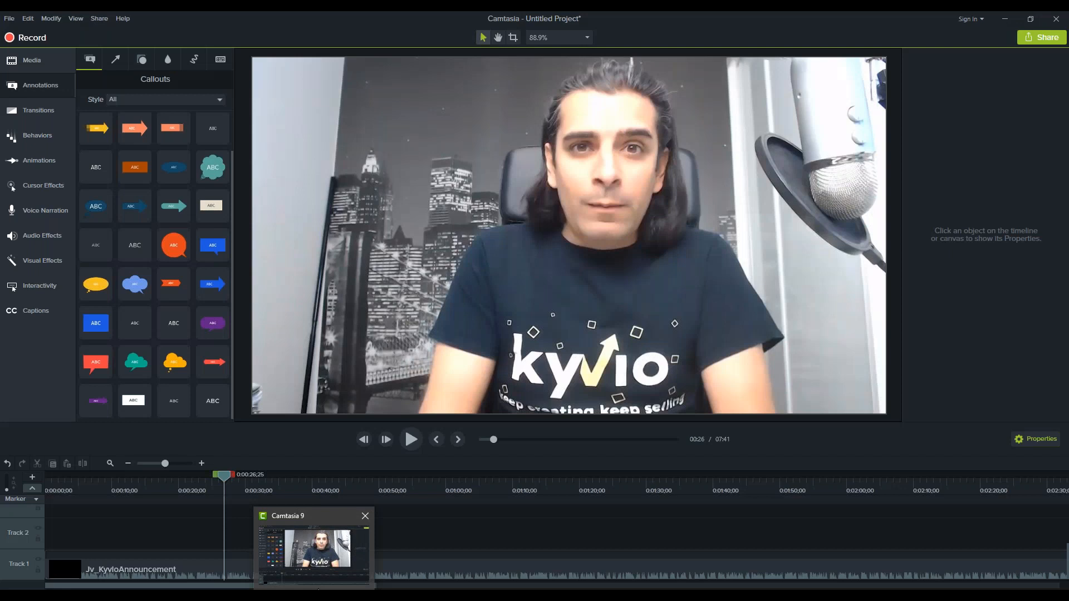
{"action": "left_click", "coordinate": [320, 588]}
{"action": "mouse_move", "coordinate": [257, 593]}
{"action": "left_click", "coordinate": [304, 569]}
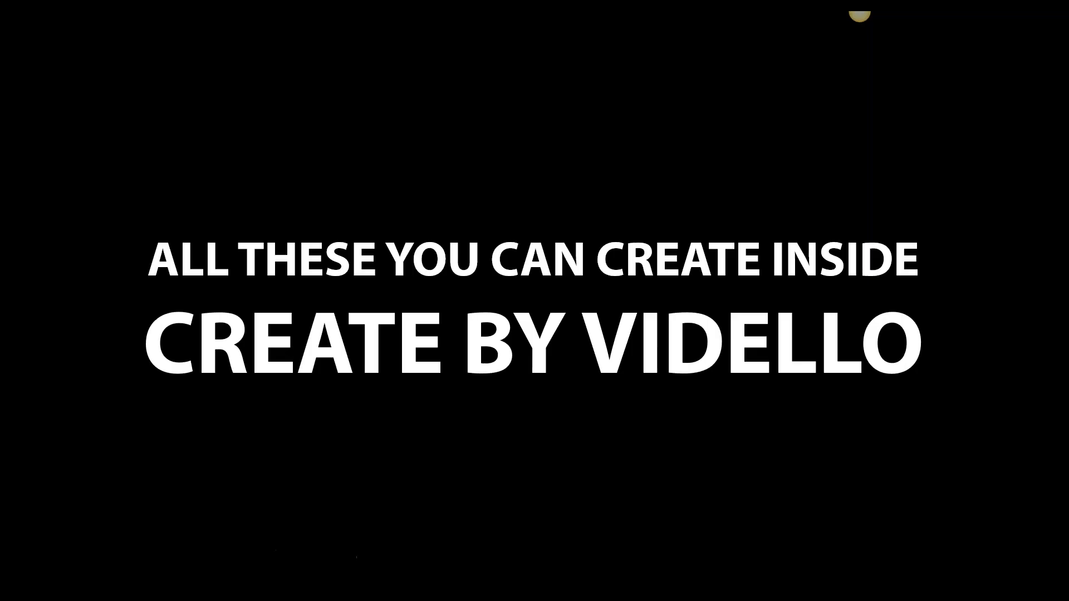
{"action": "key", "text": "Right"}
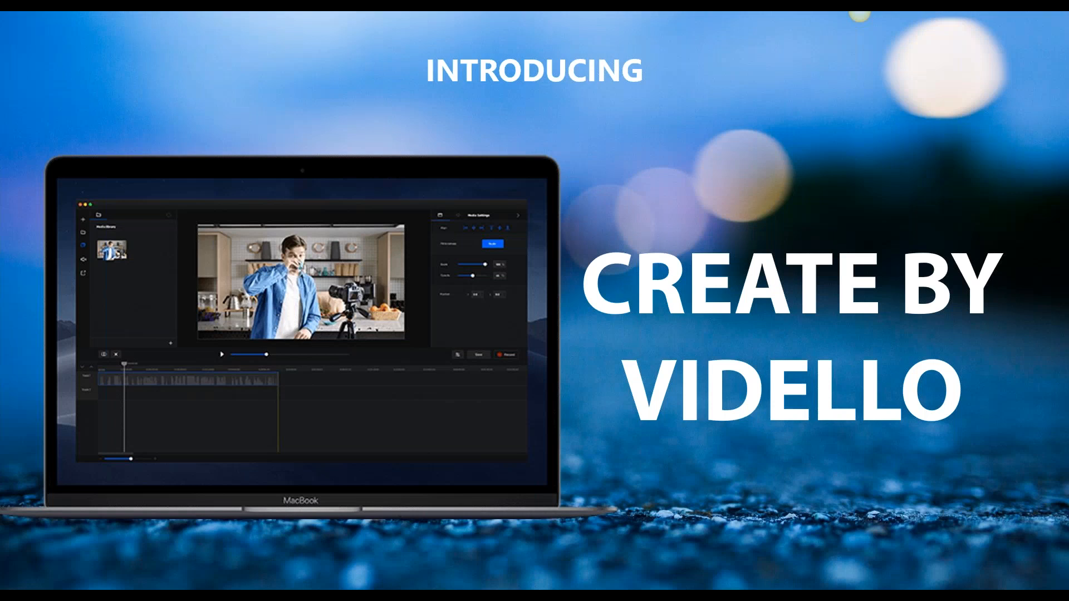
{"action": "key", "text": "Right"}
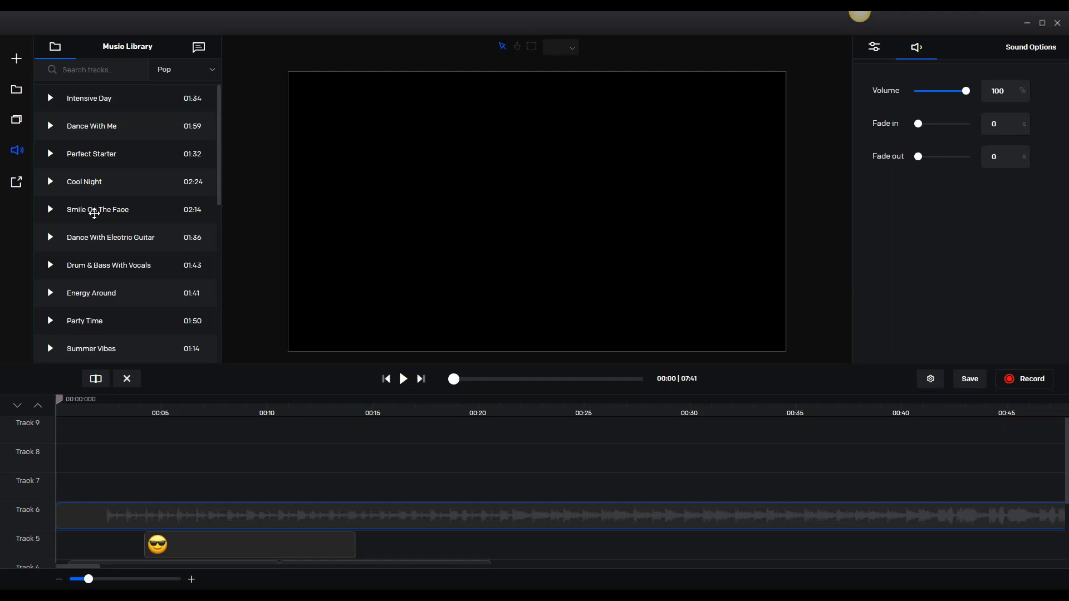
Back in Create By Vidello, view the media import dialog and the recording options, and close both without changes
{"action": "left_click", "coordinate": [20, 59]}
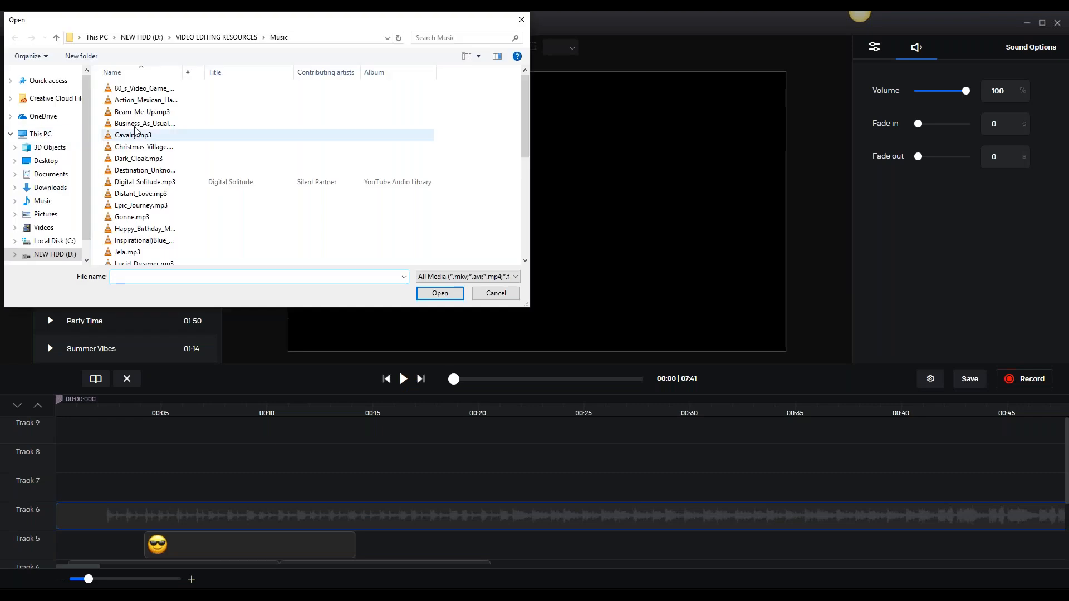
{"action": "left_click", "coordinate": [489, 289]}
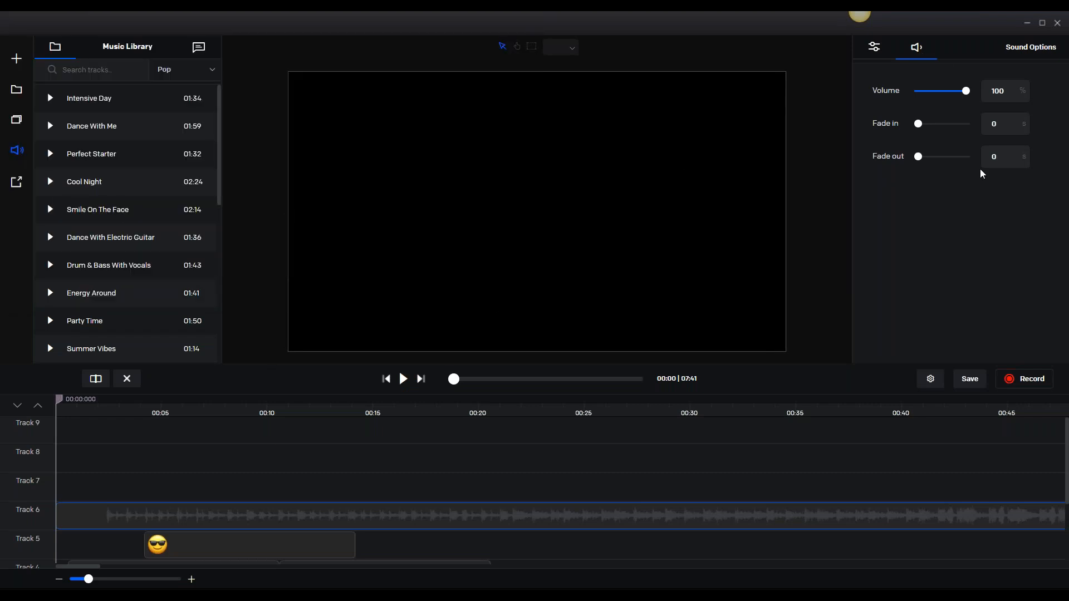
{"action": "left_click", "coordinate": [1027, 380]}
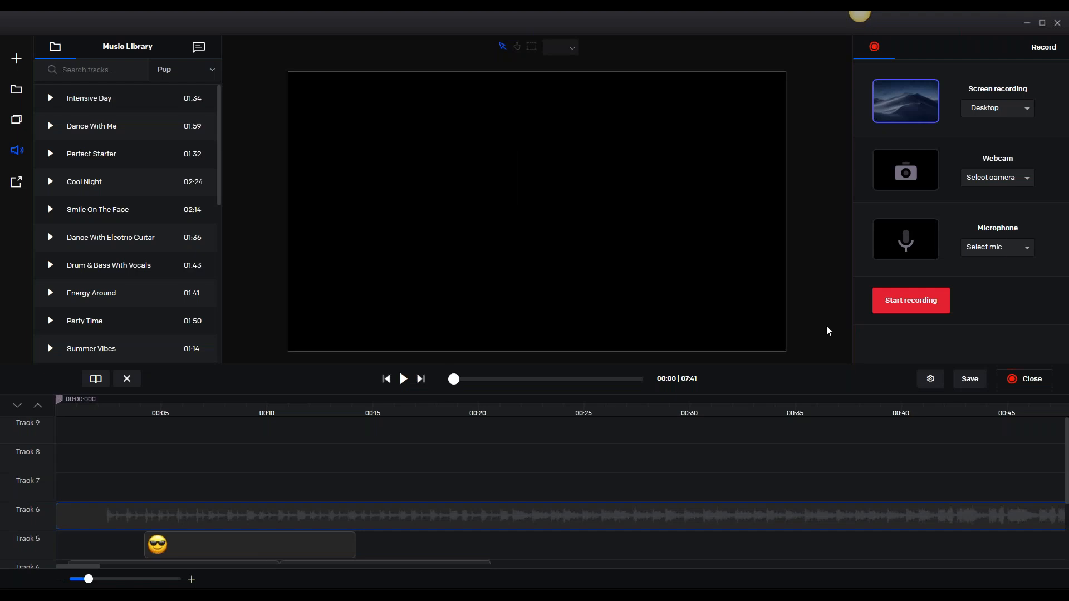
{"action": "left_click", "coordinate": [337, 523]}
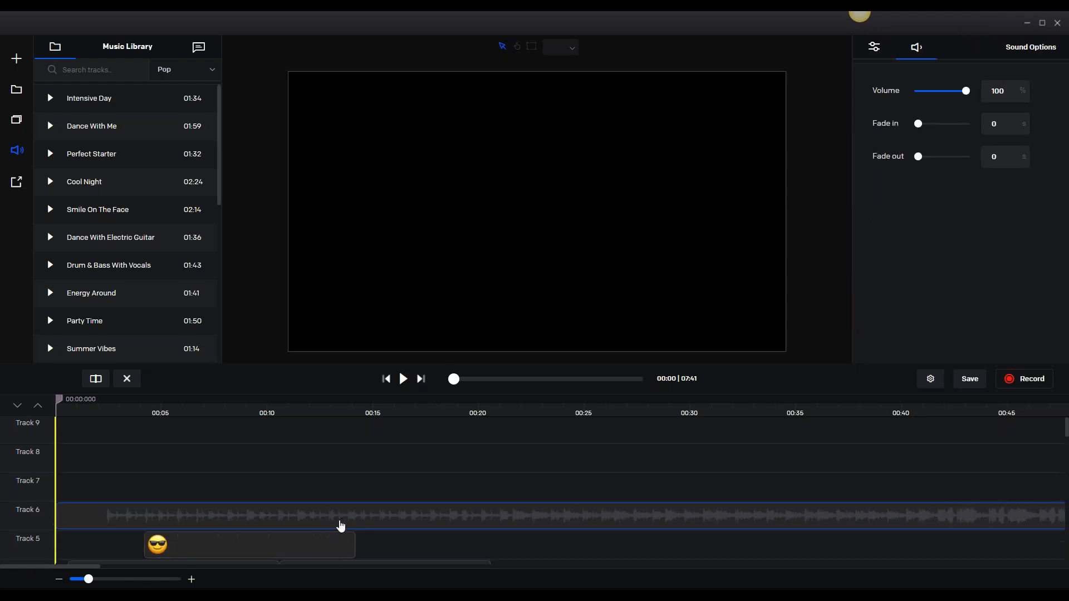
{"action": "key", "text": "alt+Tab"}
{"action": "key", "text": "alt+Tab"}
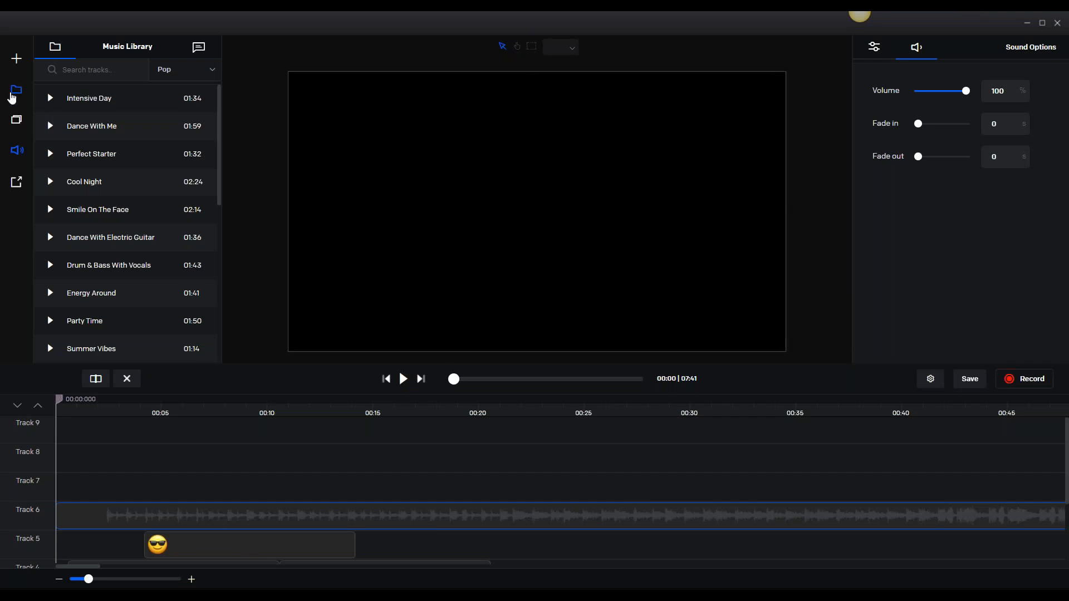
Show the screen, webcam and microphone recording options again, and view the available microphones without choosing one
{"action": "left_click", "coordinate": [1026, 379]}
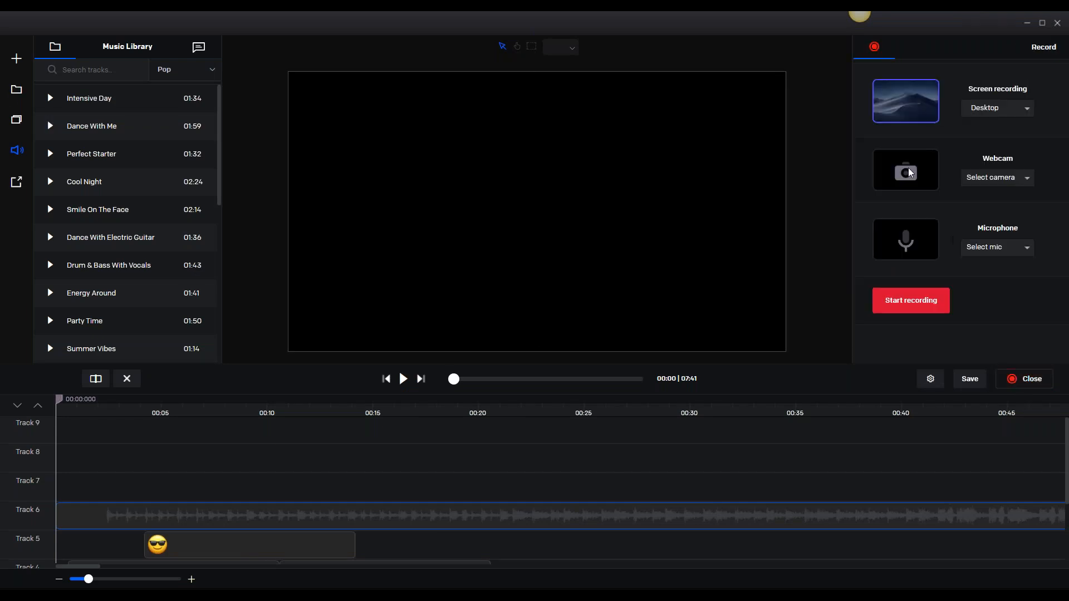
{"action": "left_click", "coordinate": [989, 246]}
{"action": "left_click", "coordinate": [524, 258]}
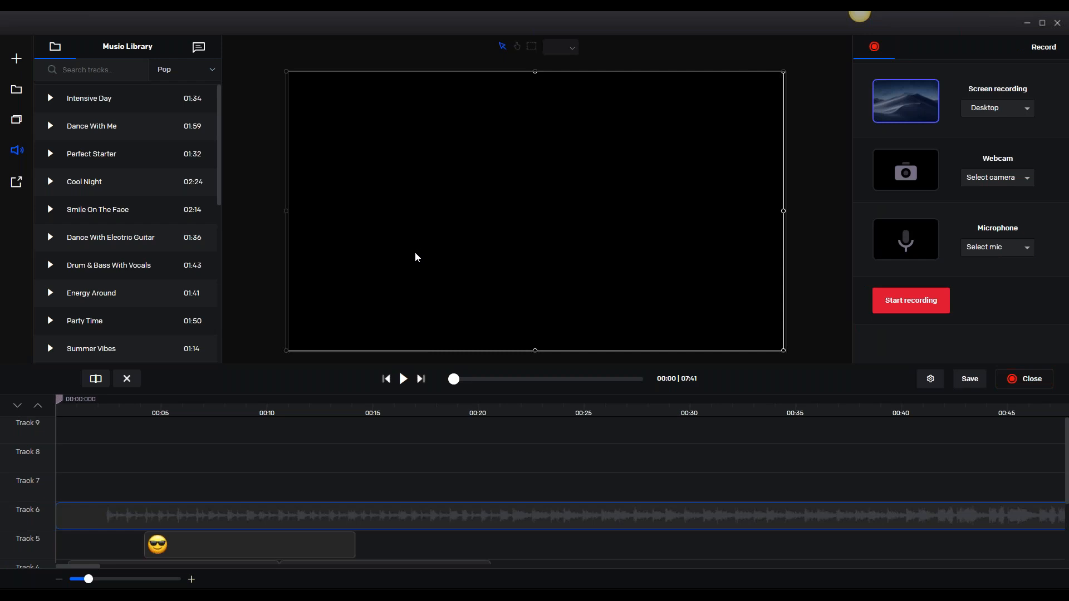
Select the full-frame video clip on the canvas and enlarge it slightly beyond the canvas edges from its lower corners
{"action": "left_click", "coordinate": [416, 258]}
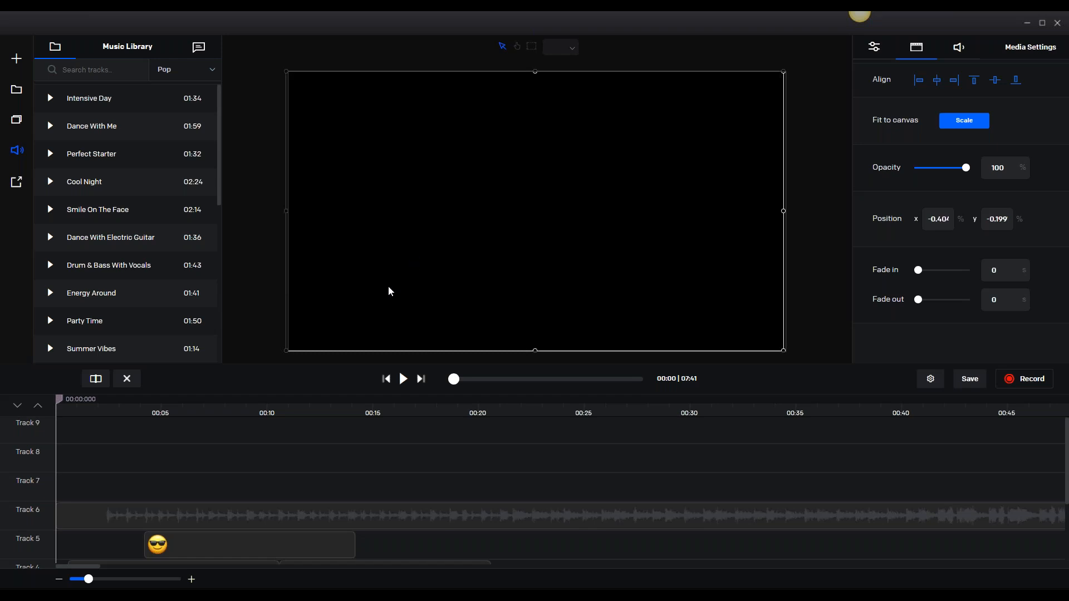
{"action": "left_click_drag", "start_coordinate": [287, 350], "coordinate": [281, 354]}
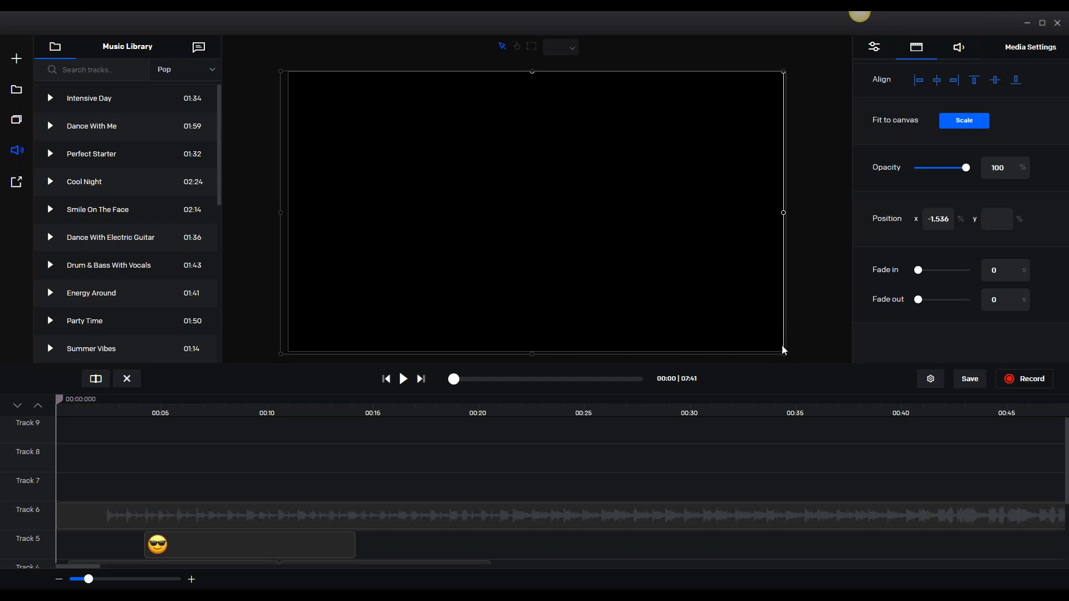
{"action": "left_click_drag", "start_coordinate": [784, 355], "coordinate": [793, 356]}
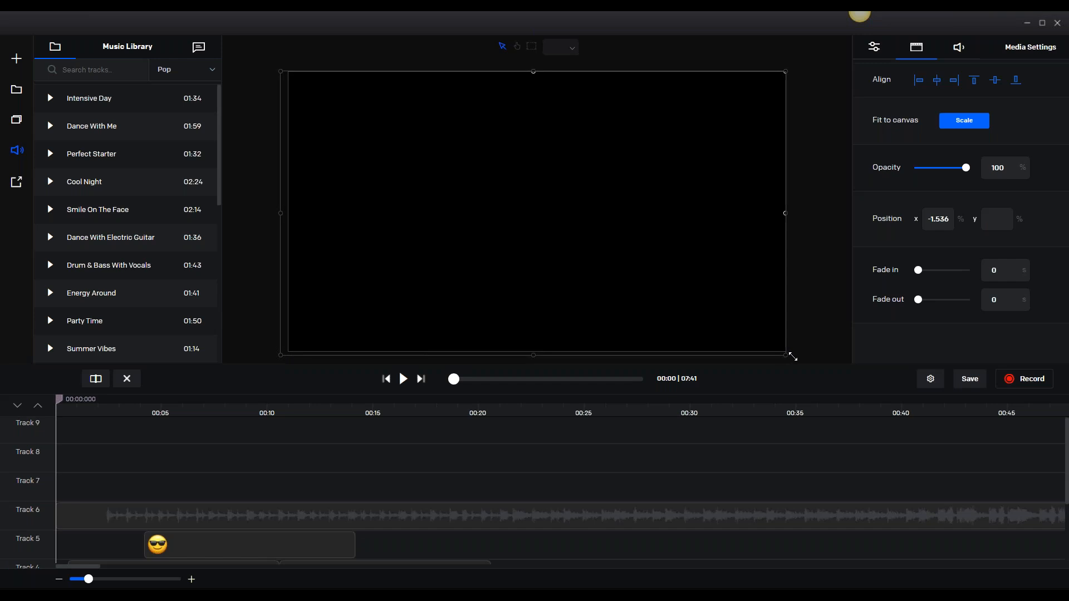